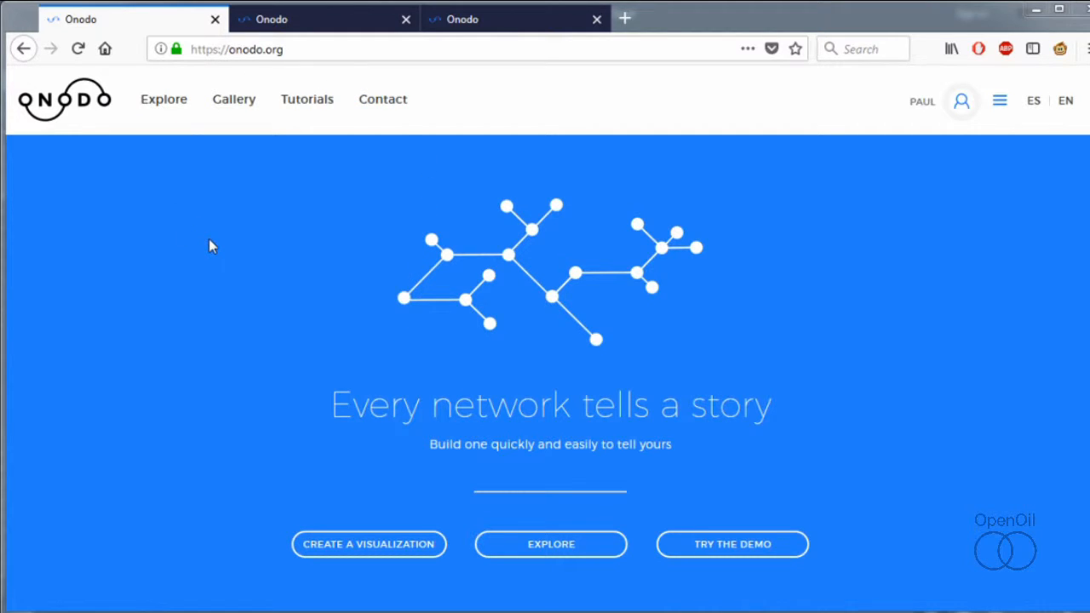
Step: Go to eiti.org and open Zambia's page from the list of EITI countries
{"action": "left_click", "coordinate": [261, 49]}
{"action": "type", "text": "eiti"}
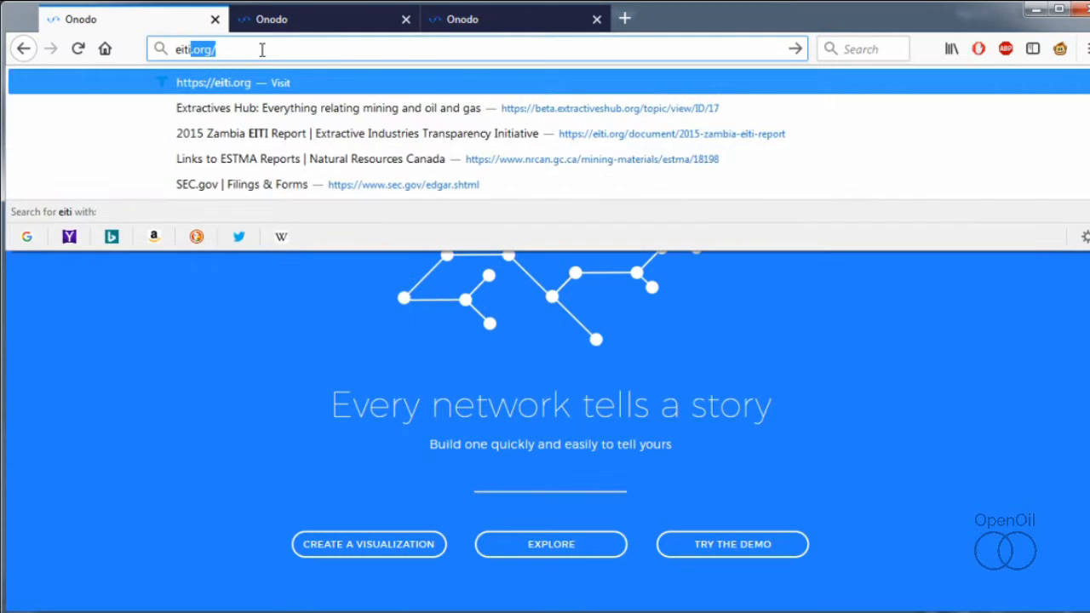
{"action": "key", "text": "Return"}
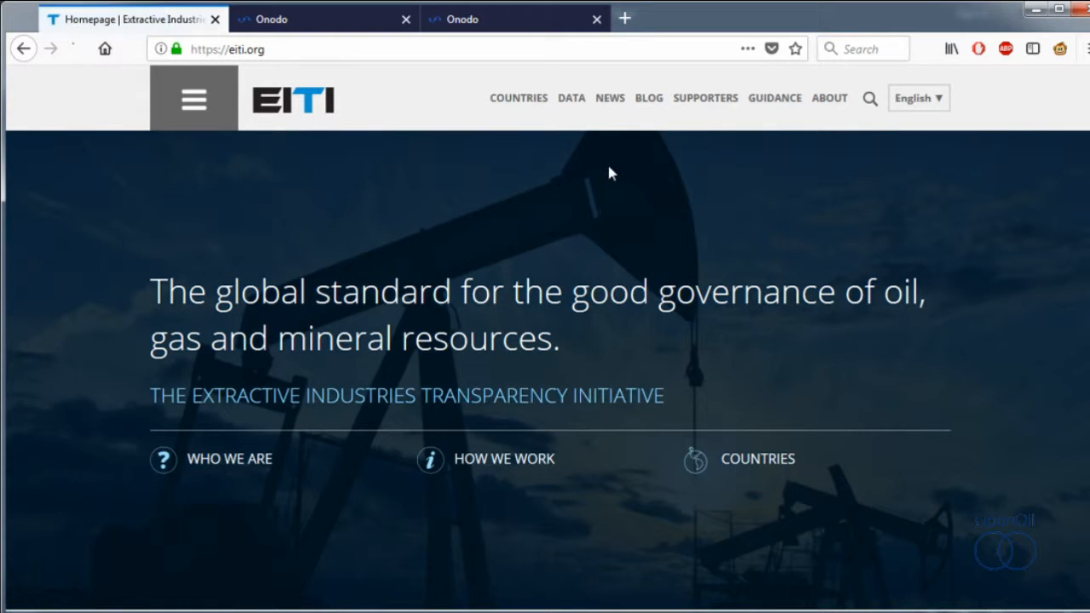
{"action": "left_click", "coordinate": [511, 104]}
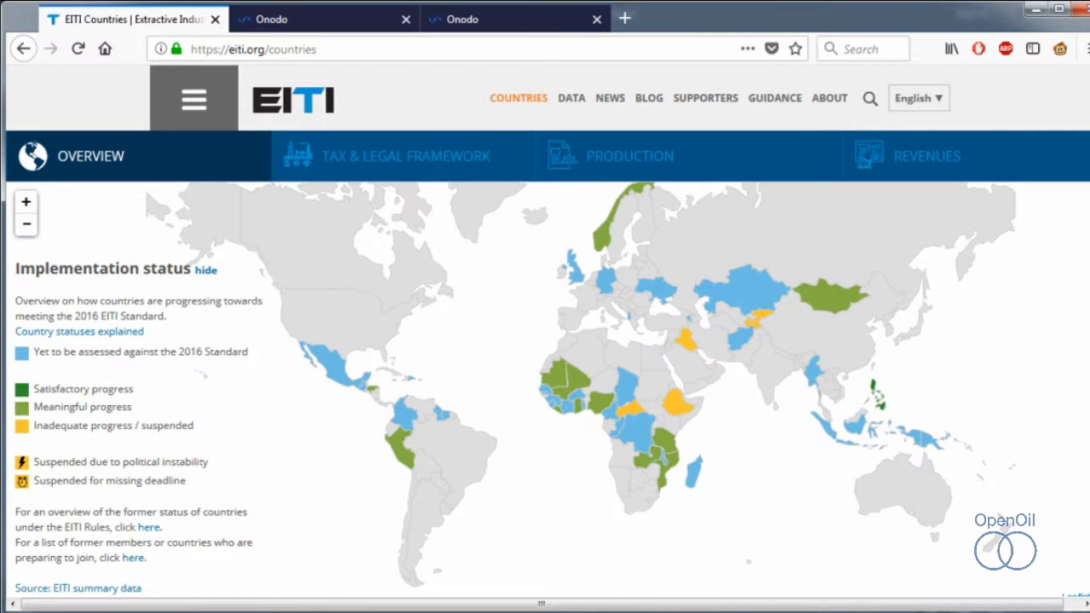
{"action": "scroll", "coordinate": [545, 341], "scroll_direction": "down", "scroll_amount": 5}
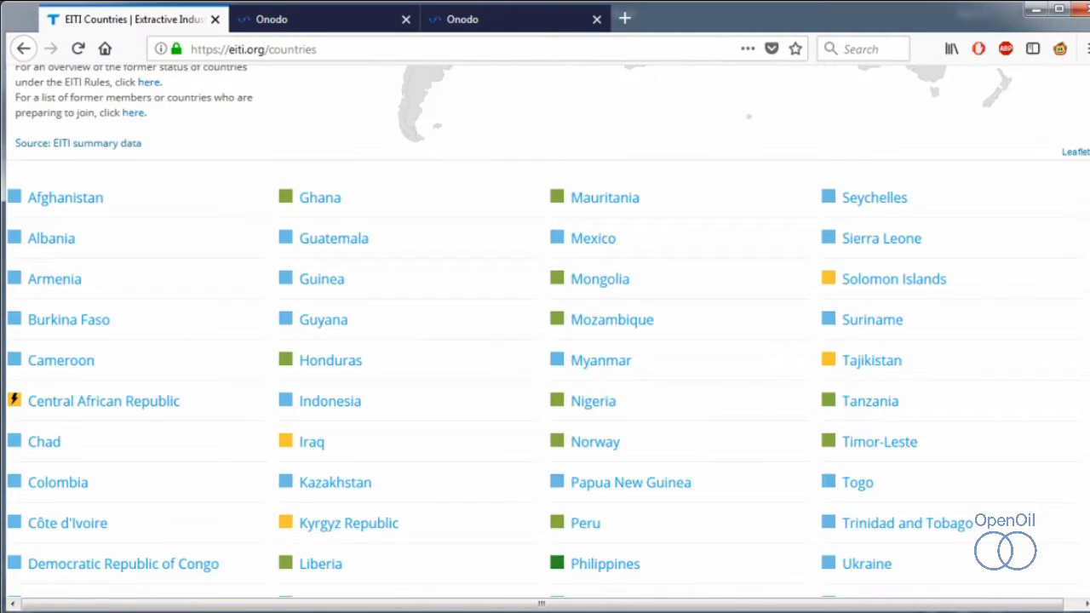
{"action": "scroll", "coordinate": [899, 462], "scroll_direction": "down", "scroll_amount": 3}
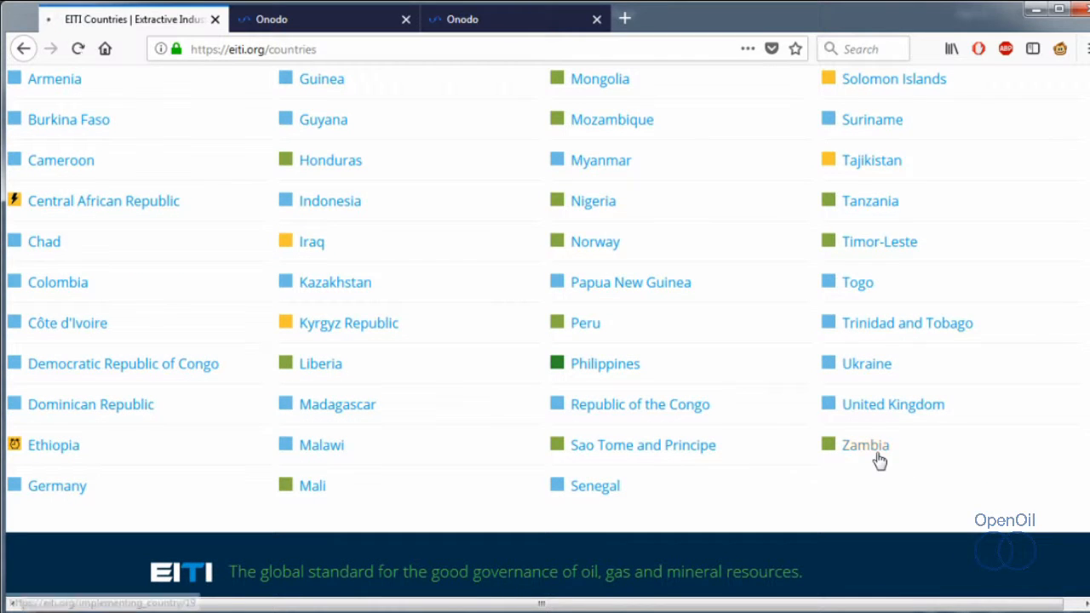
{"action": "left_click", "coordinate": [876, 456]}
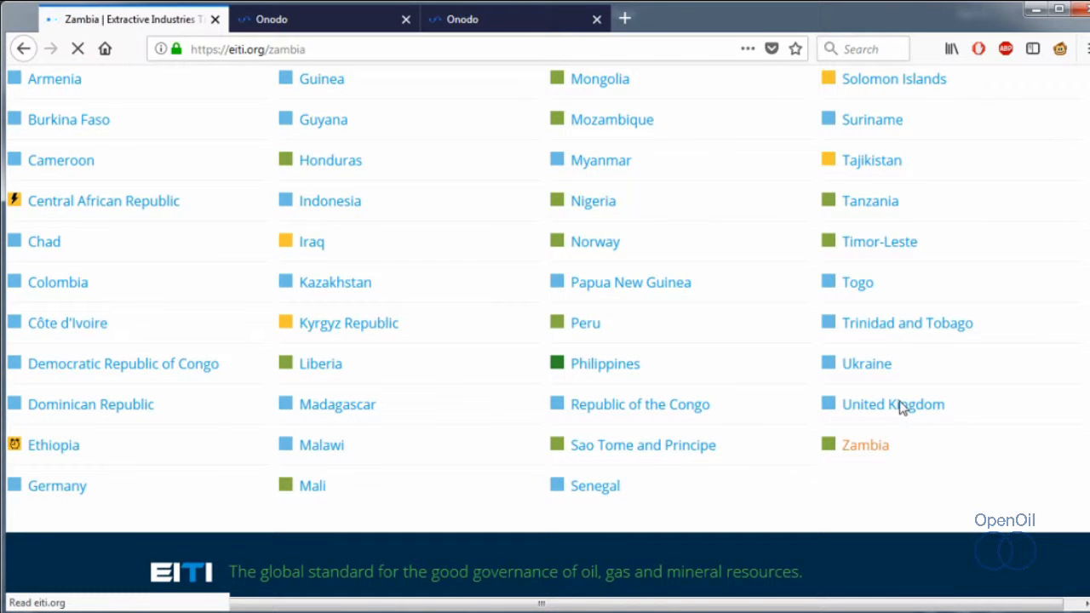
Step: Open the 2015 Zambia EITI Report from Zambia's key documents, and switch to the Excel copy of its annex
{"action": "scroll", "coordinate": [904, 407], "scroll_direction": "down", "scroll_amount": 2}
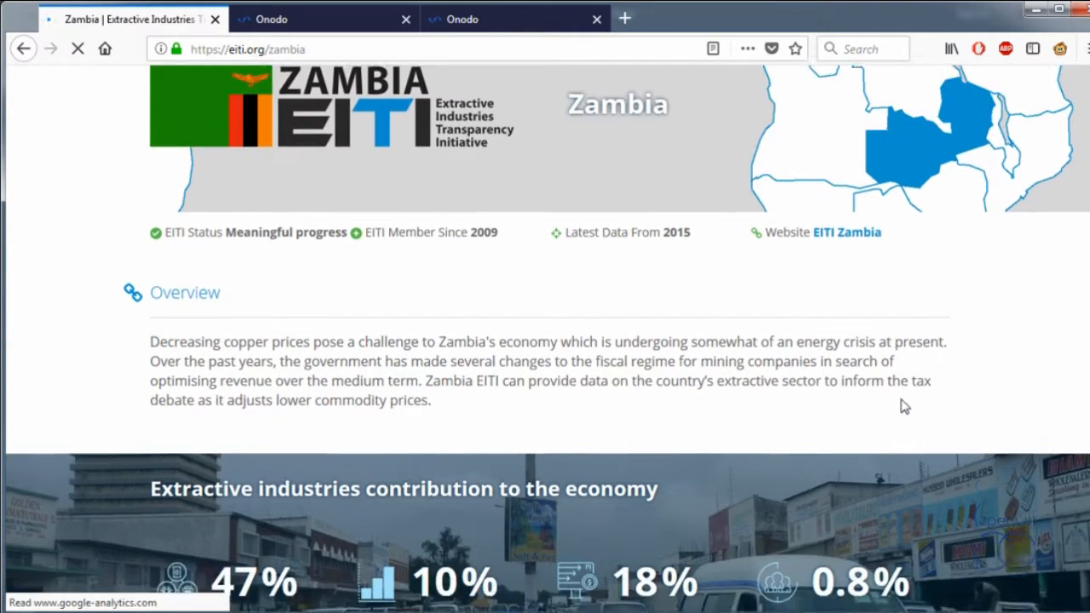
{"action": "scroll", "coordinate": [903, 407], "scroll_direction": "down", "scroll_amount": 4}
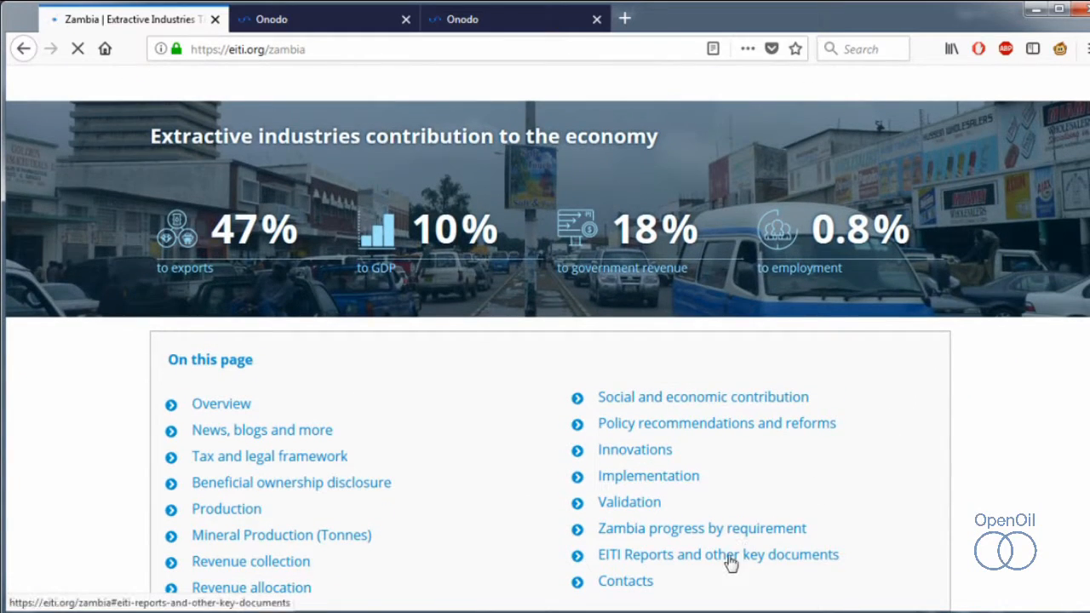
{"action": "left_click", "coordinate": [730, 556]}
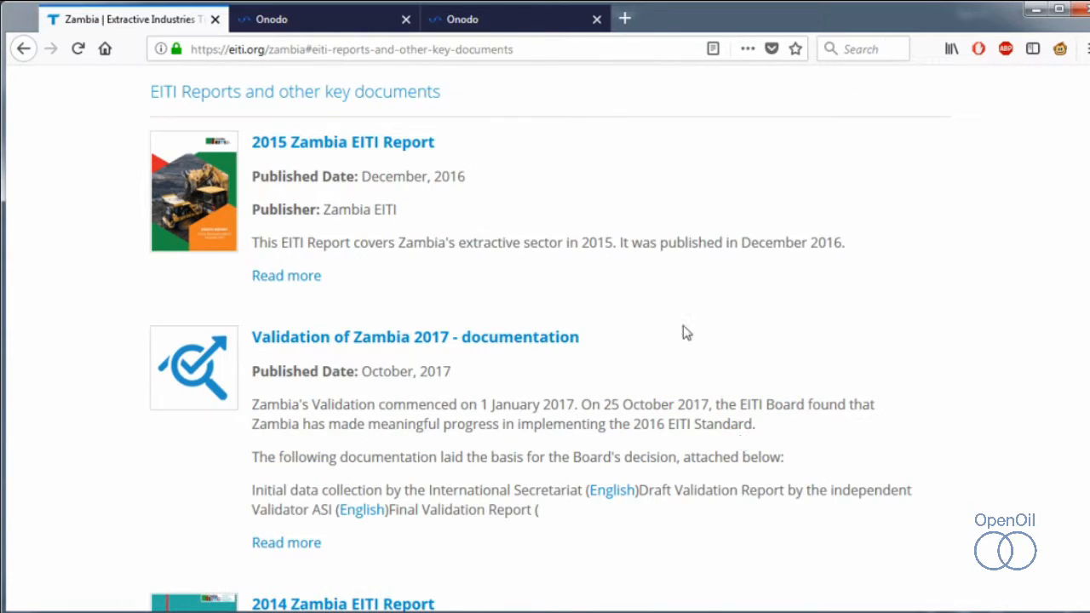
{"action": "left_click", "coordinate": [373, 156]}
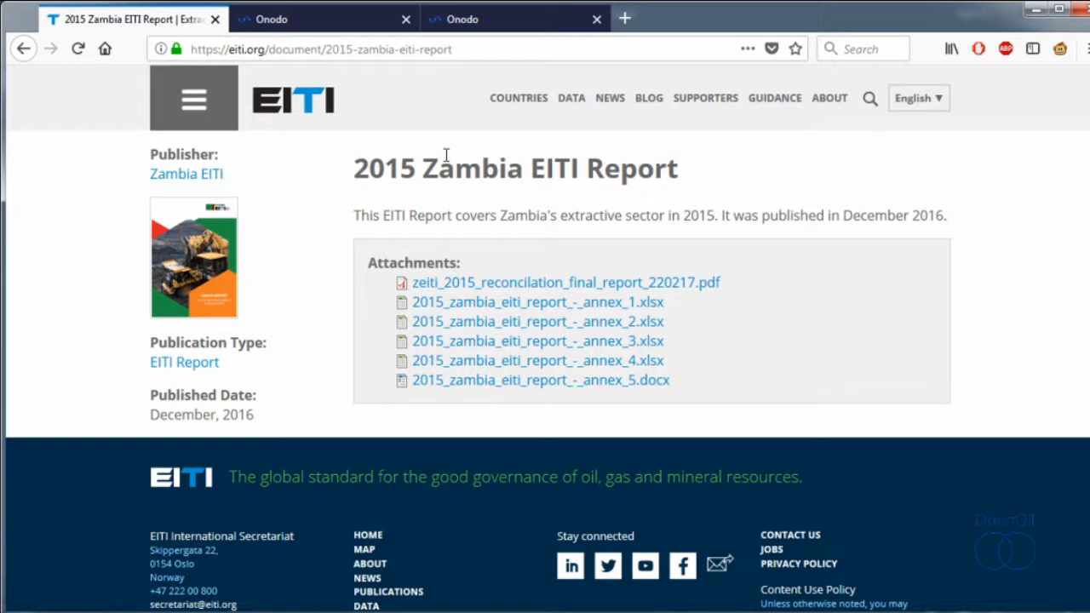
{"action": "mouse_move", "coordinate": [441, 611]}
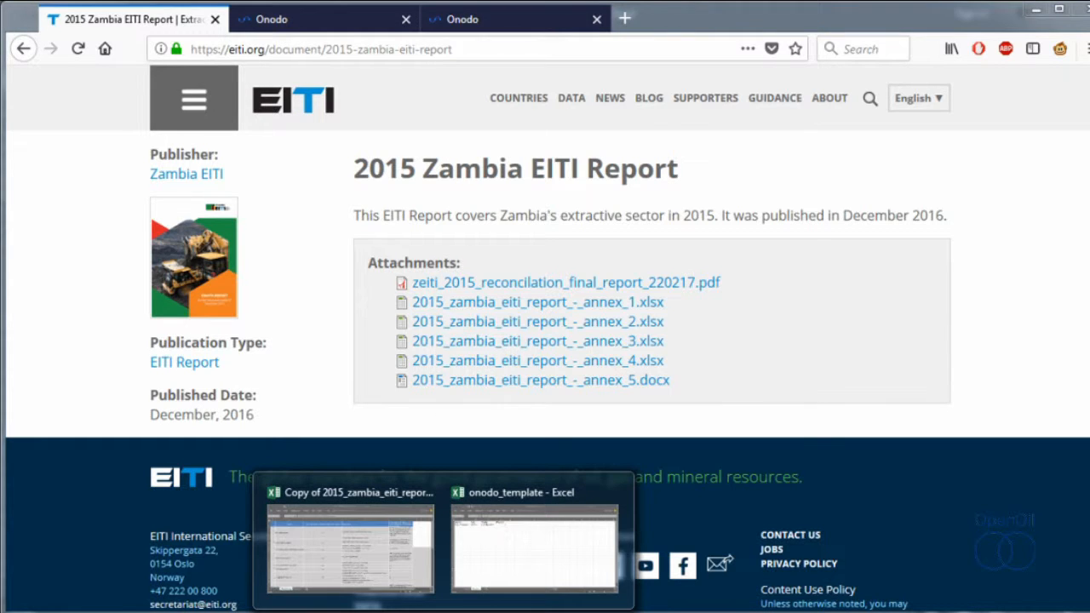
{"action": "left_click", "coordinate": [400, 553]}
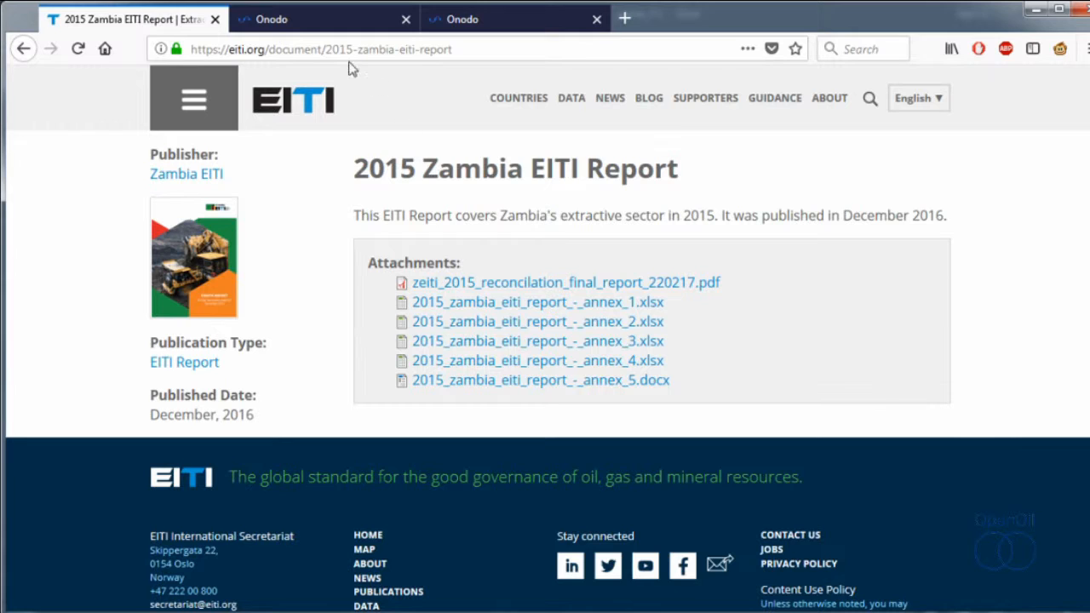
Step: In Onodo, try to create the visualization "BO Zambia" from the selected copy of the Zambia EITI annex workbook
{"action": "left_click", "coordinate": [249, 19]}
{"action": "scroll", "coordinate": [617, 266], "scroll_direction": "down", "scroll_amount": 5}
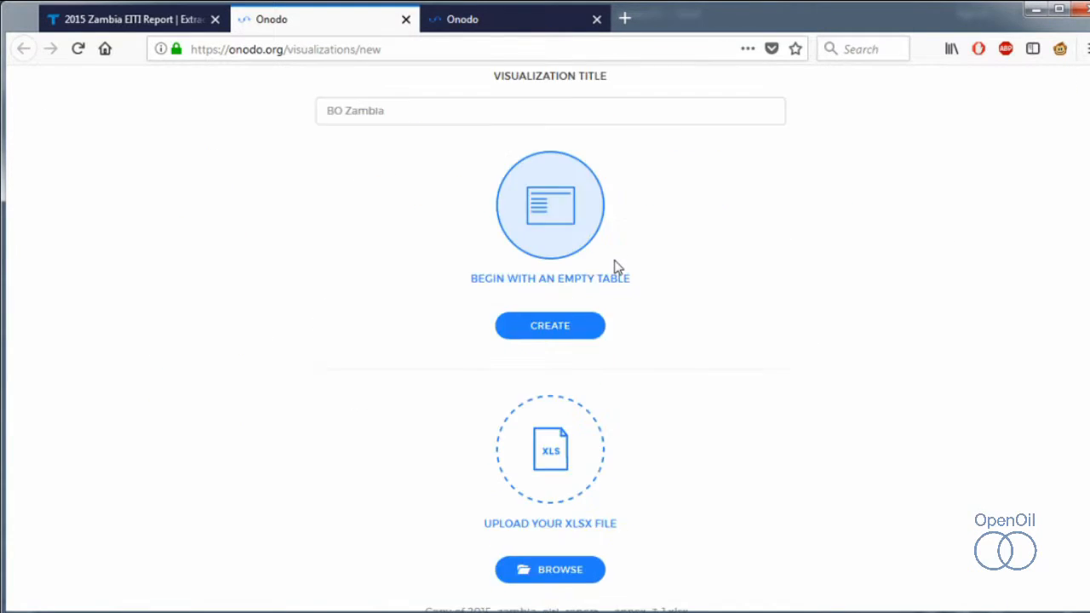
{"action": "left_click", "coordinate": [575, 501]}
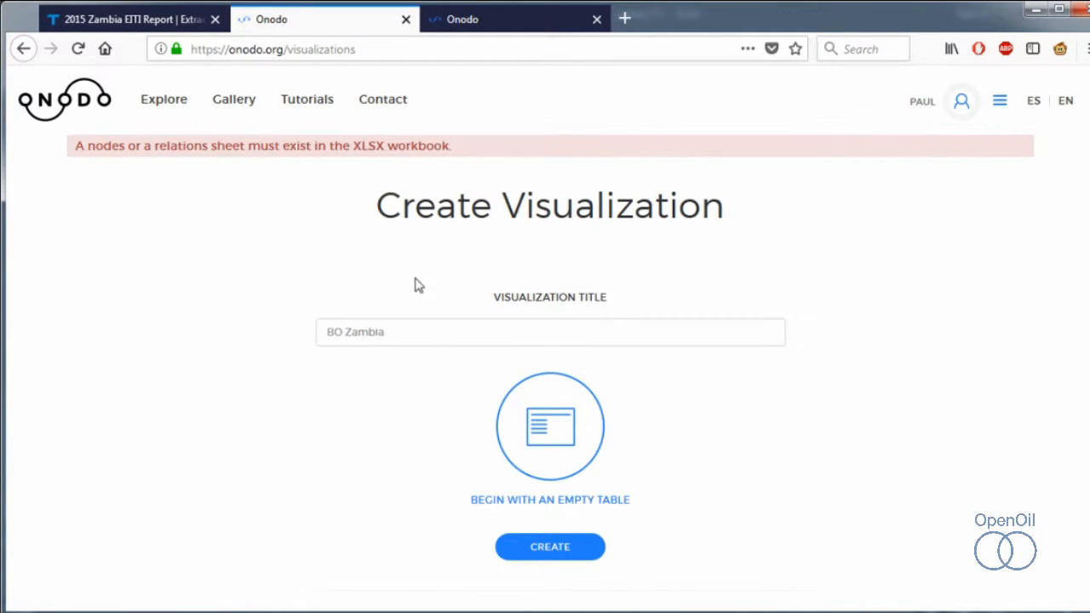
Step: Find Onodo's downloadable XLSX template and bring up the onodo_template workbook in Excel
{"action": "scroll", "coordinate": [416, 284], "scroll_direction": "down", "scroll_amount": 5}
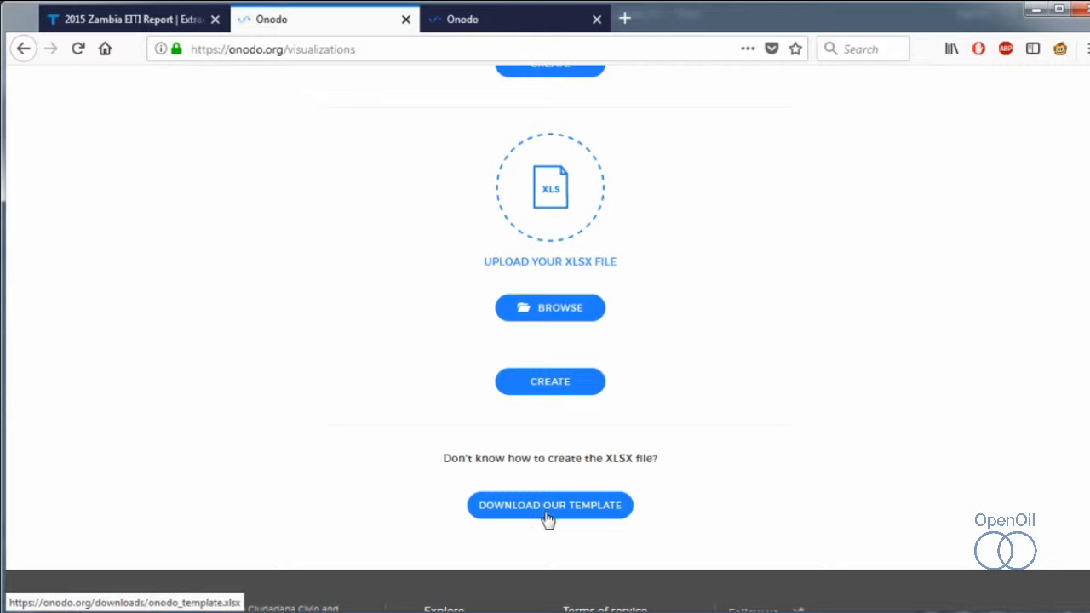
{"action": "mouse_move", "coordinate": [502, 588]}
{"action": "left_click", "coordinate": [529, 557]}
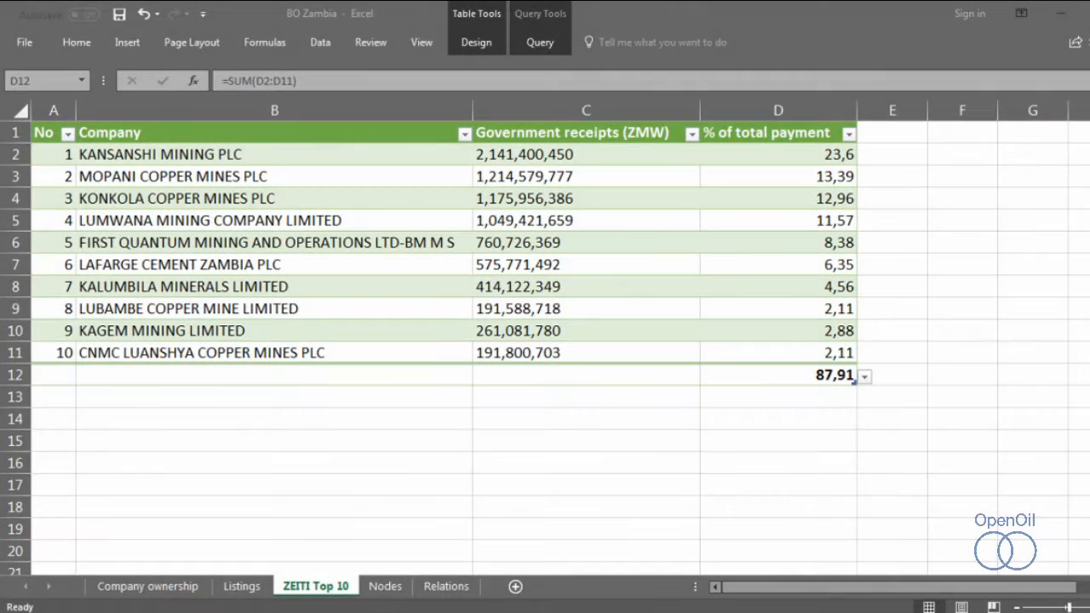
Step: In the annex 3 copy's Shareholding sheet, examine Kansanshi Mining PLC's name, public listing status and first shareholder
{"action": "left_click", "coordinate": [534, 405]}
{"action": "left_click", "coordinate": [355, 555]}
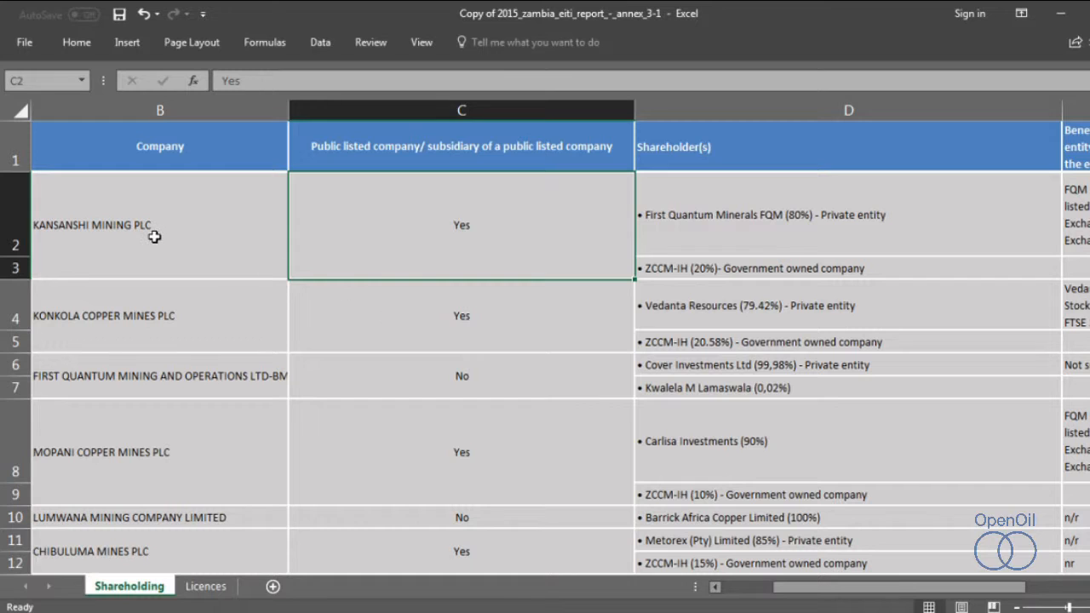
{"action": "left_click", "coordinate": [153, 236]}
{"action": "left_click", "coordinate": [406, 230]}
{"action": "left_click", "coordinate": [667, 217]}
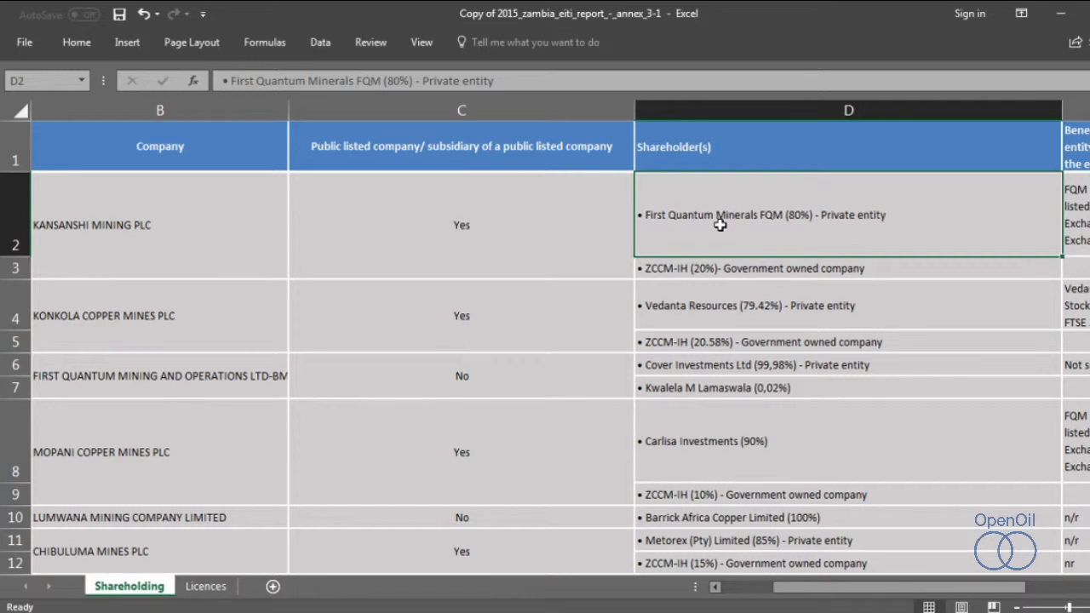
Step: Switch to the BO Zambia workbook and review the company names in rows 3 to 7 of the Company ownership sheet
{"action": "left_click", "coordinate": [400, 610]}
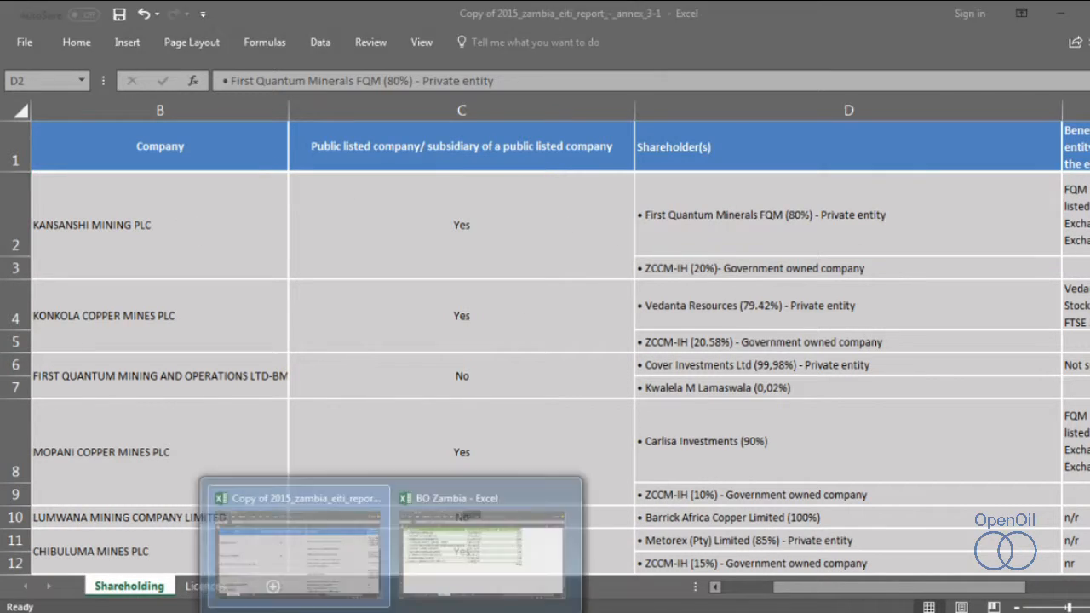
{"action": "left_click", "coordinate": [481, 545]}
{"action": "left_click", "coordinate": [189, 587]}
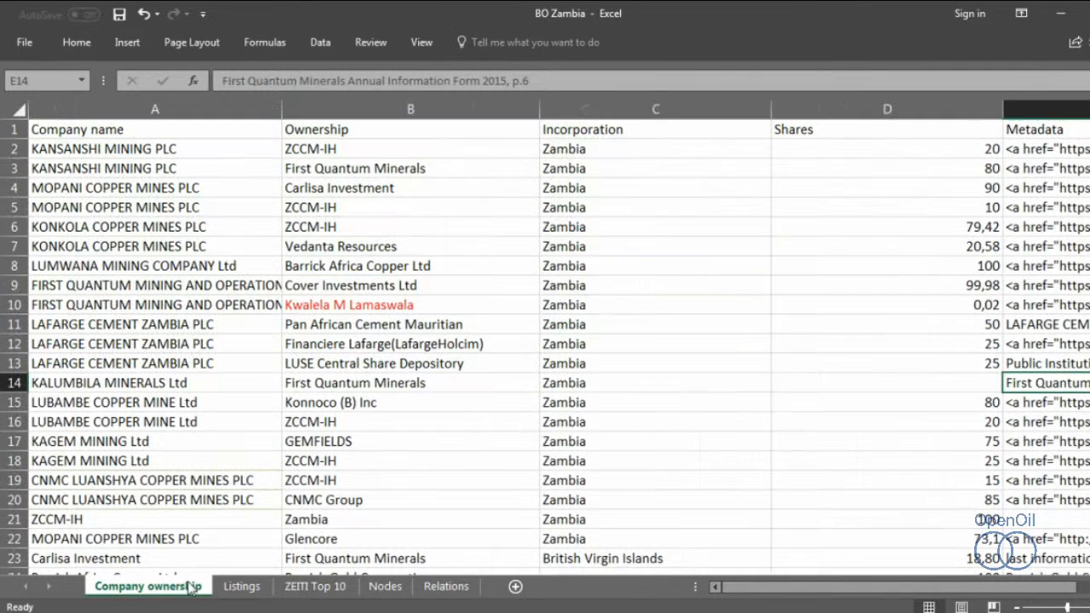
{"action": "left_click", "coordinate": [158, 168]}
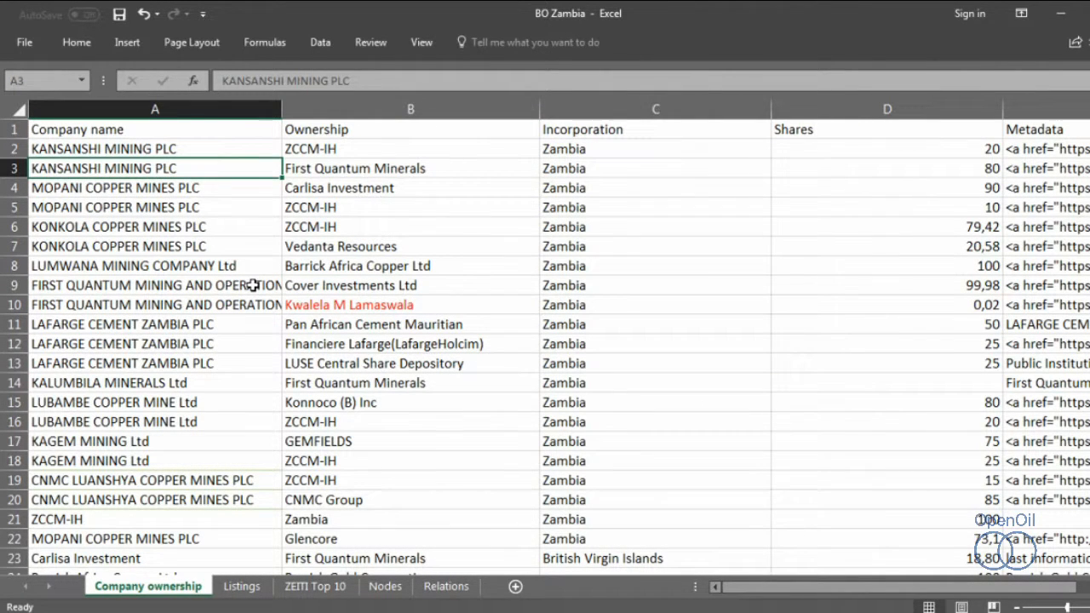
{"action": "key", "text": "Down"}
{"action": "key", "text": "Down"}
{"action": "key", "text": "Down"}
{"action": "key", "text": "Down"}
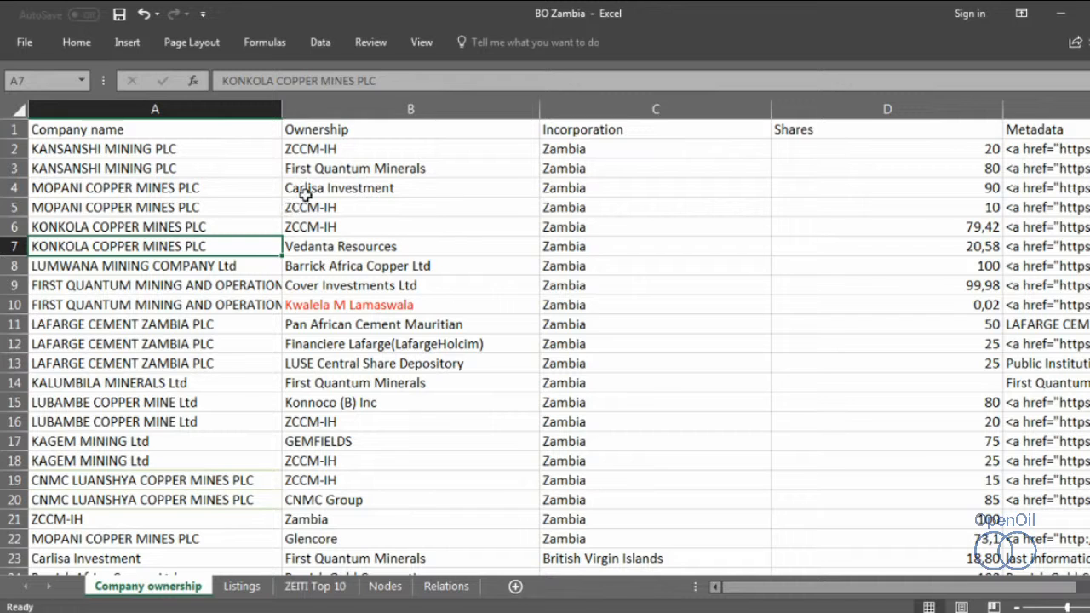
Step: Review the Ownership entries from row 2 to row 6 and the countries listed under Incorporation
{"action": "left_click", "coordinate": [335, 150]}
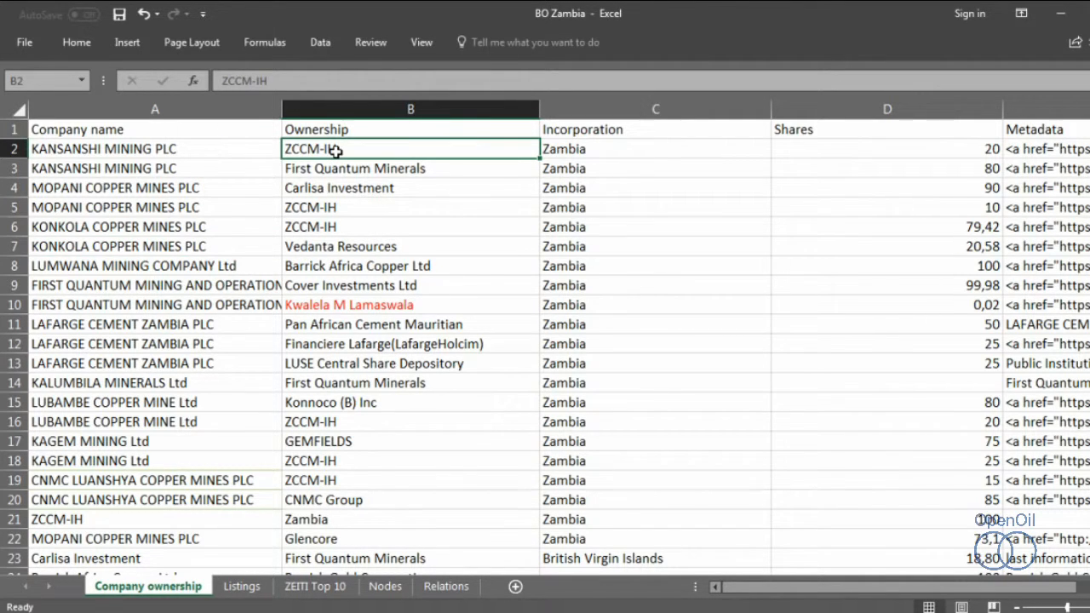
{"action": "key", "text": "Down"}
{"action": "key", "text": "Down"}
{"action": "key", "text": "Down"}
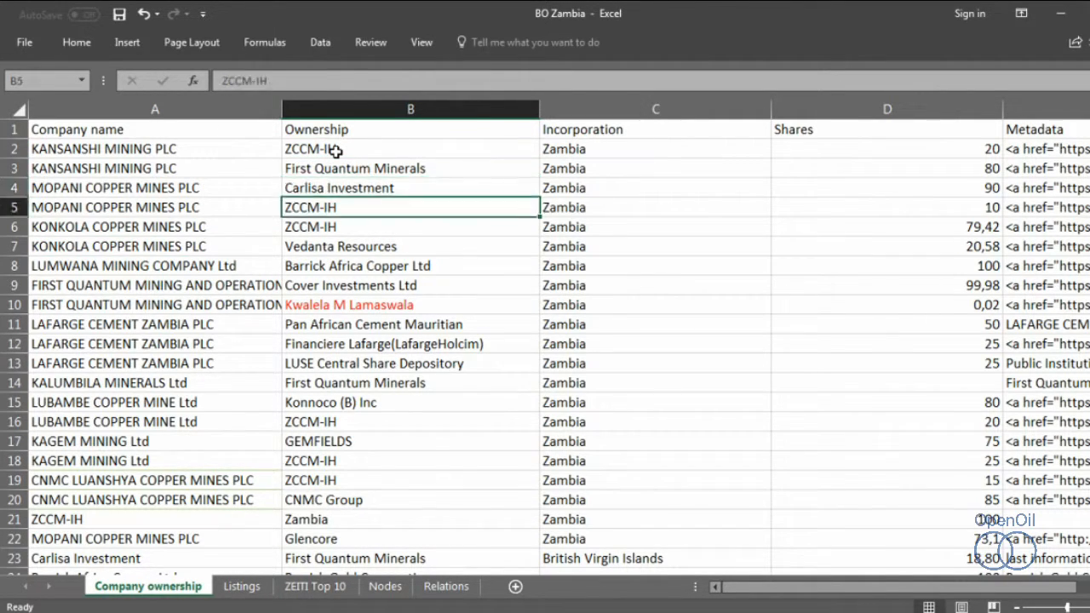
{"action": "key", "text": "Down"}
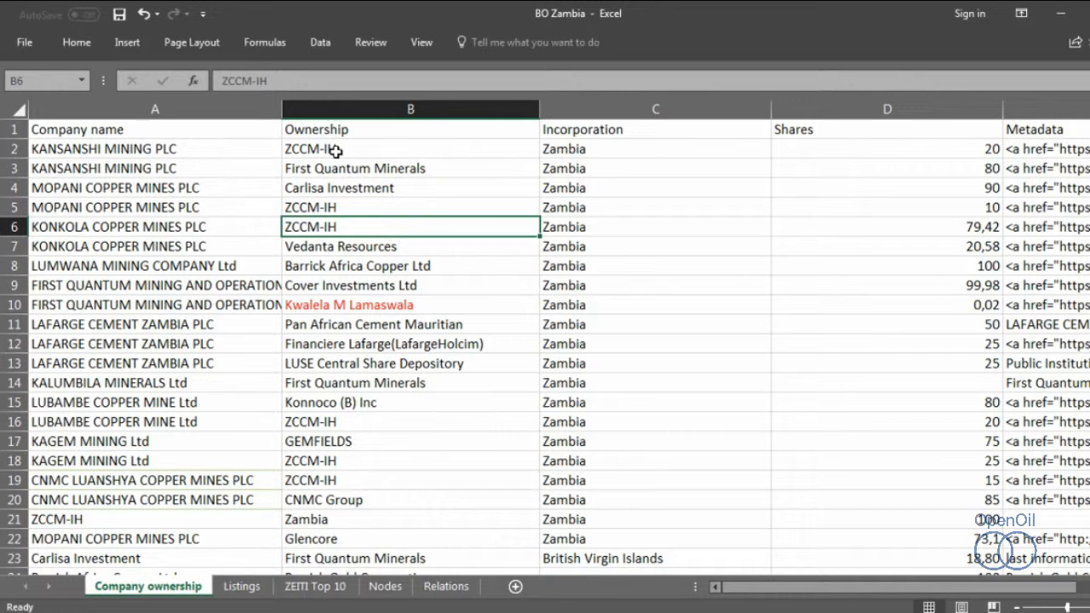
{"action": "left_click", "coordinate": [554, 149]}
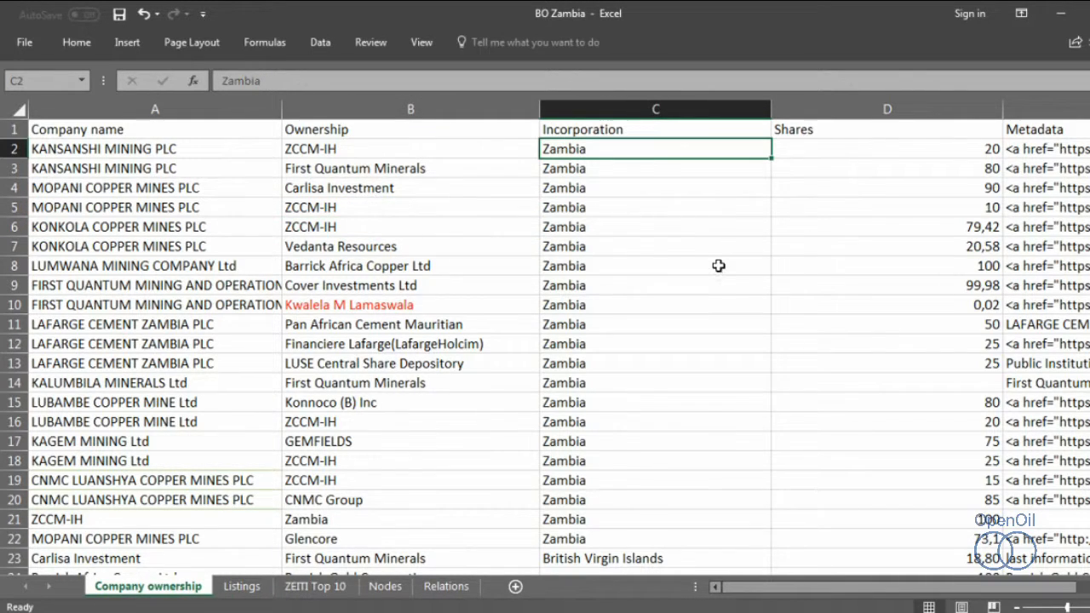
{"action": "scroll", "coordinate": [579, 347], "scroll_direction": "down", "scroll_amount": 1}
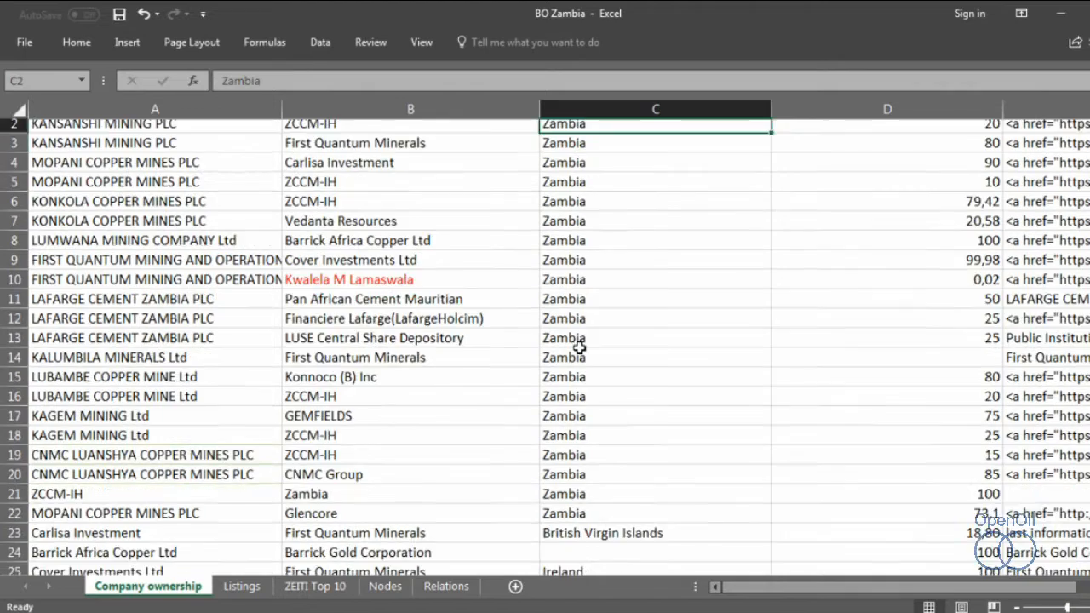
{"action": "scroll", "coordinate": [578, 347], "scroll_direction": "down", "scroll_amount": 5}
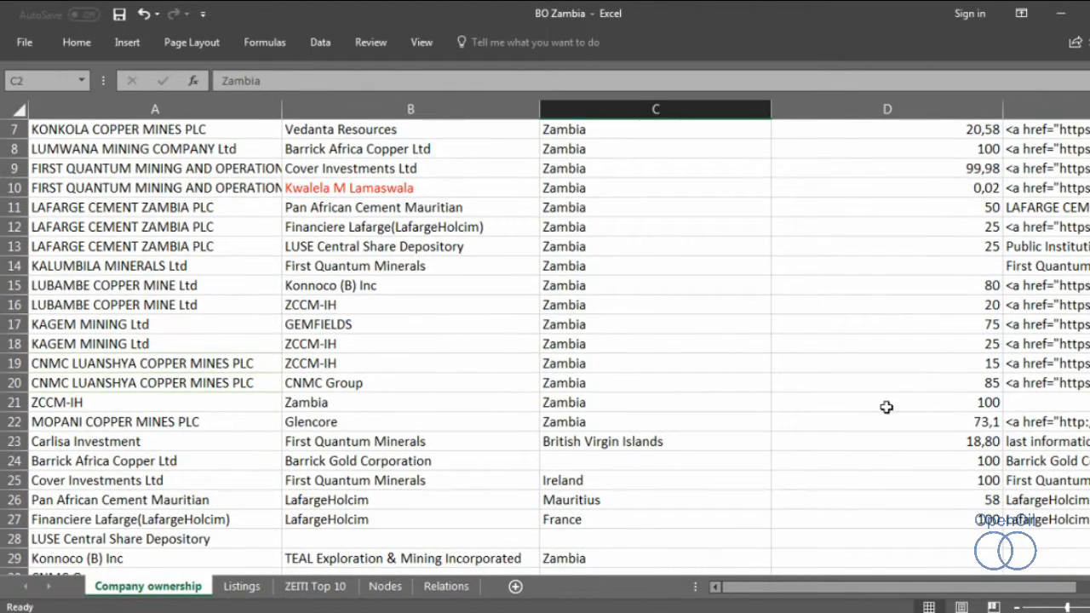
Step: Examine the Shares values in rows 2 to 6 and the source references under Metadata, including rows 10 and 14
{"action": "scroll", "coordinate": [886, 407], "scroll_direction": "up", "scroll_amount": 2}
{"action": "left_click", "coordinate": [961, 149]}
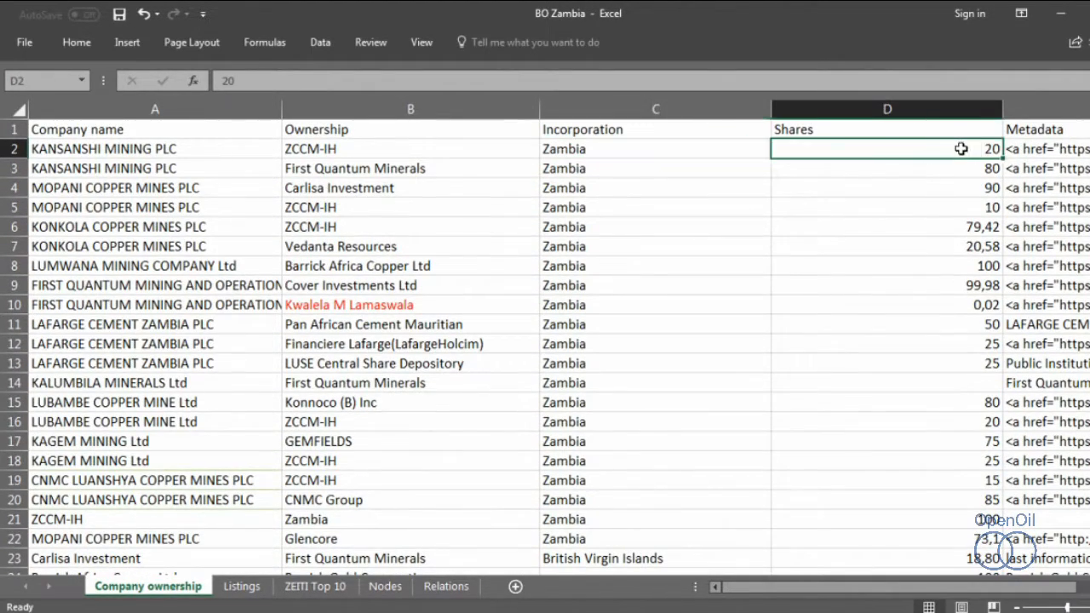
{"action": "left_click", "coordinate": [968, 211]}
{"action": "left_click", "coordinate": [975, 227]}
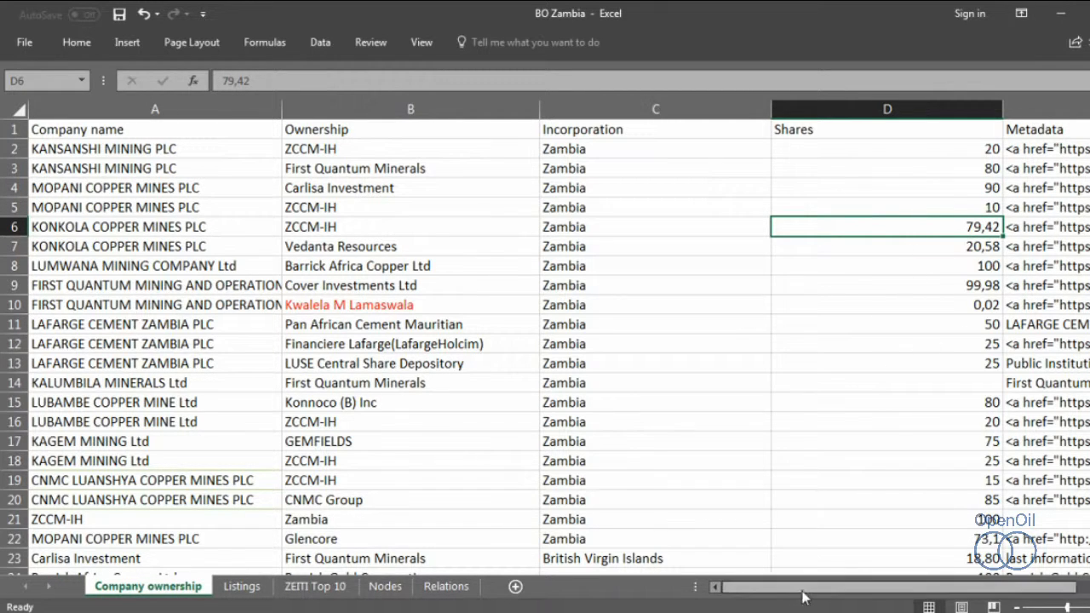
{"action": "left_click_drag", "start_coordinate": [791, 586], "coordinate": [841, 586]}
{"action": "left_click", "coordinate": [808, 305]}
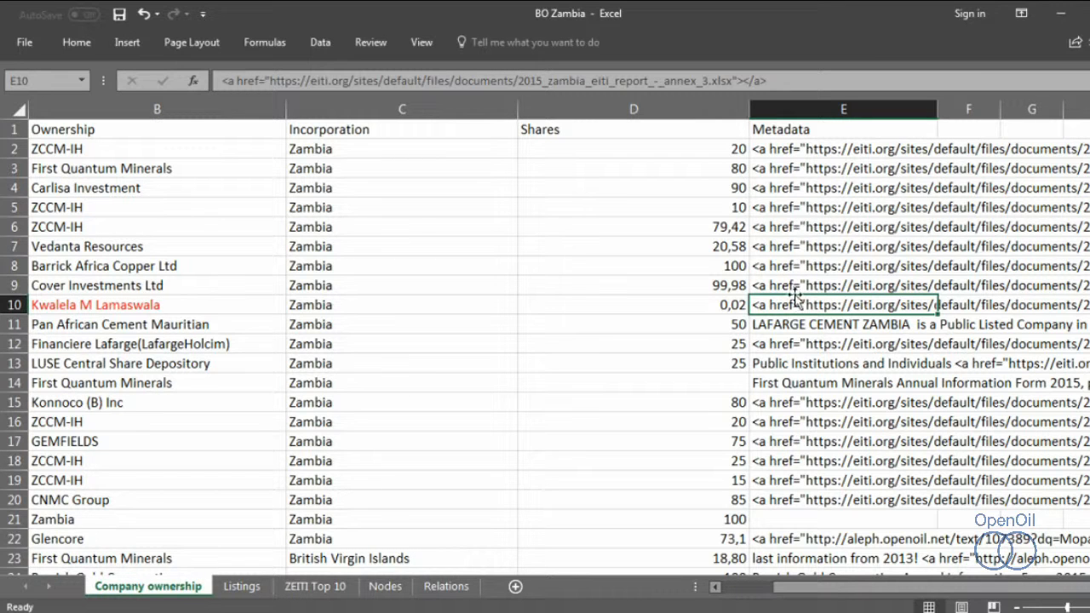
{"action": "left_click", "coordinate": [802, 385]}
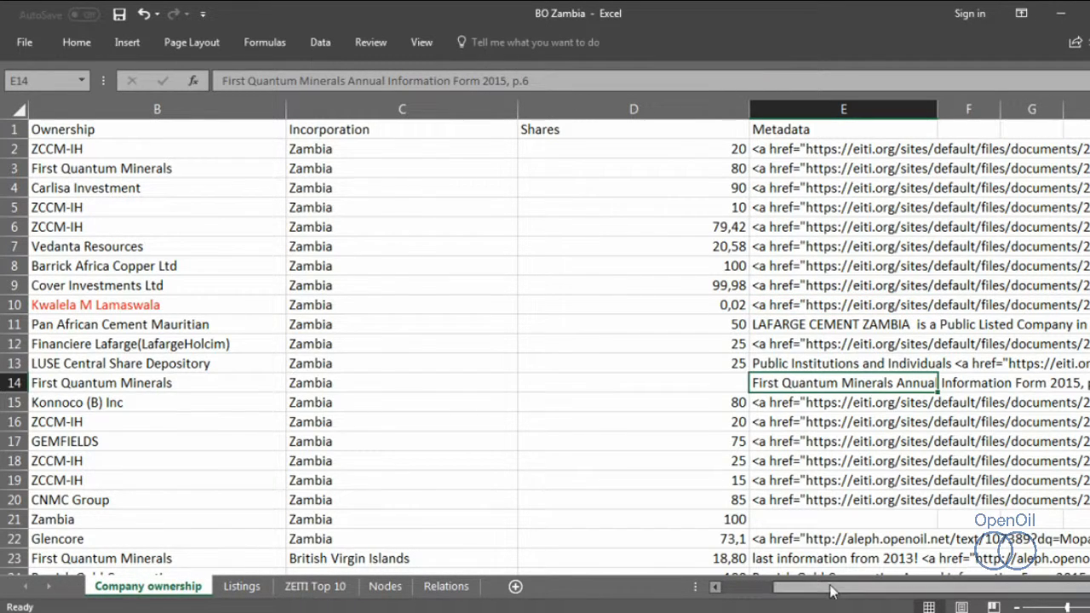
Step: Examine the company name, owner and country of incorporation in the Kalumbila Minerals Ltd row
{"action": "left_click_drag", "start_coordinate": [832, 589], "coordinate": [678, 589]}
{"action": "left_click", "coordinate": [186, 378]}
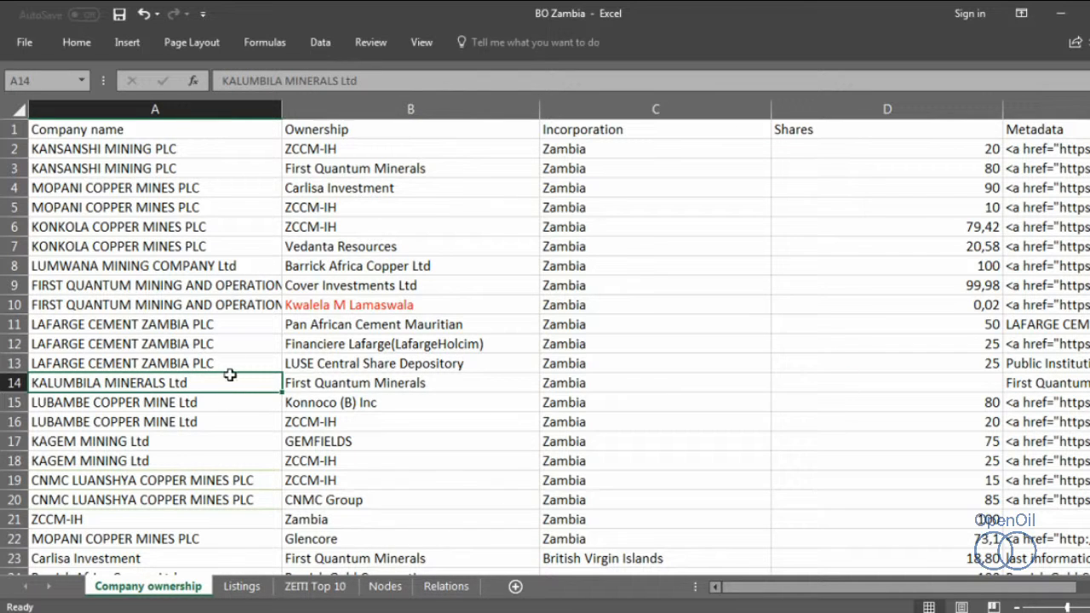
{"action": "left_click", "coordinate": [326, 388]}
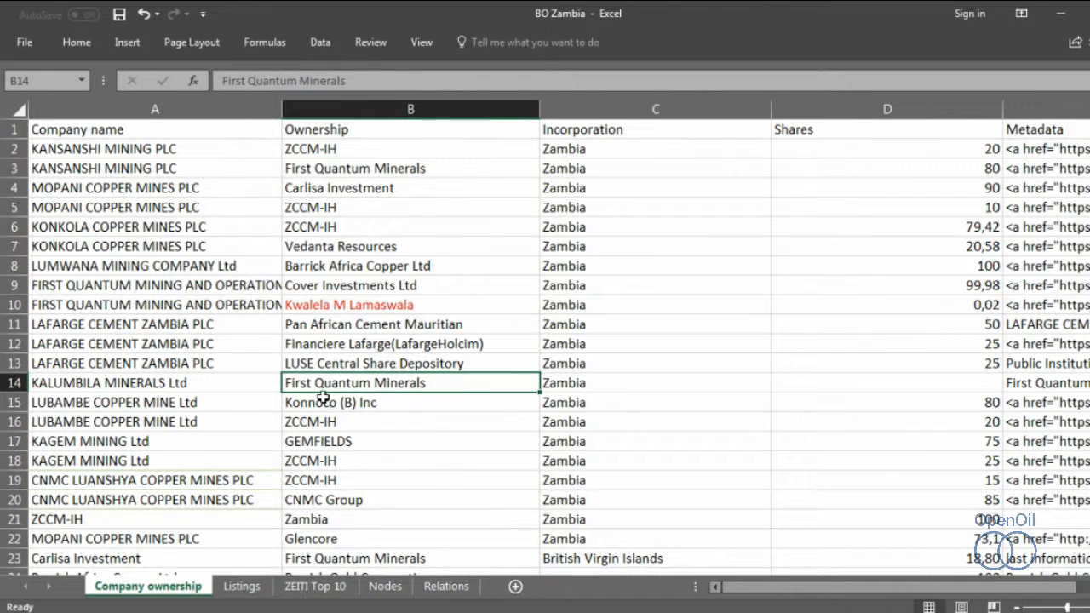
{"action": "left_click", "coordinate": [576, 390]}
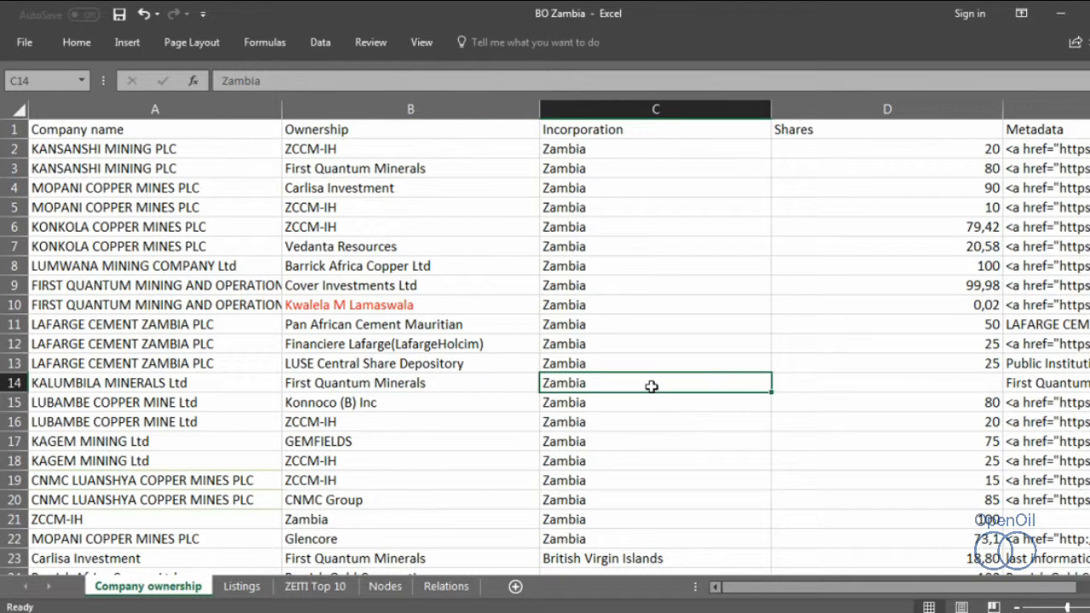
Step: Check the Shares cell and the Metadata source reference in the Kalumbila Minerals Ltd row
{"action": "left_click", "coordinate": [885, 382]}
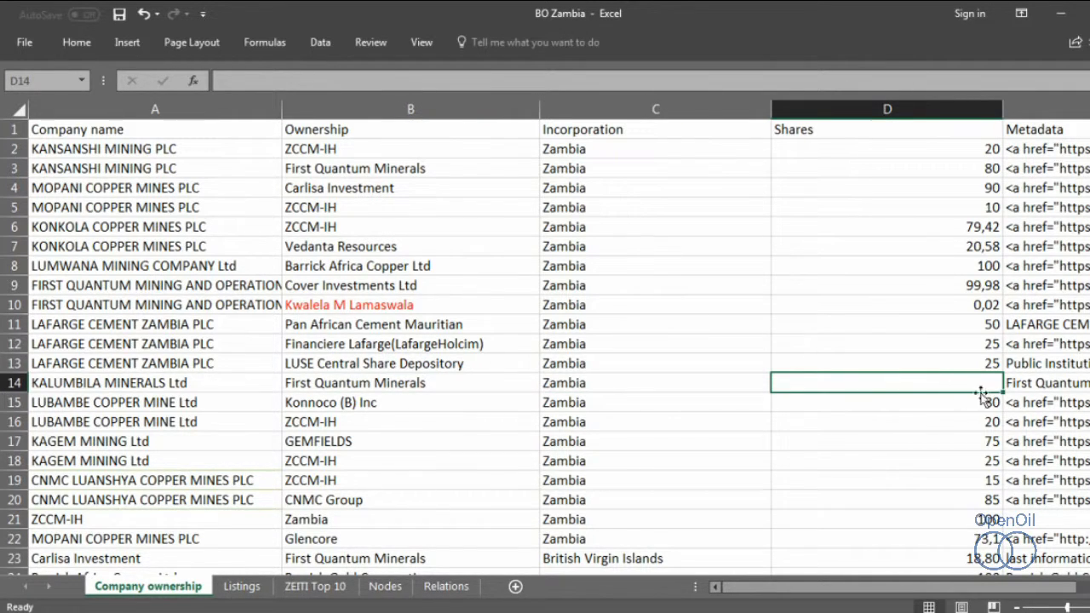
{"action": "left_click", "coordinate": [1060, 383]}
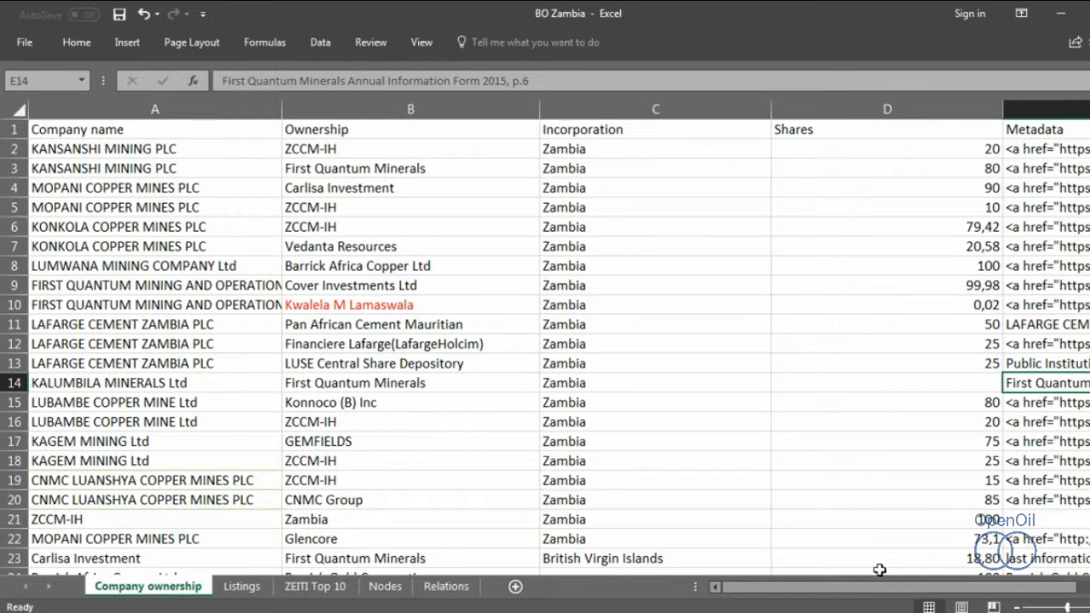
{"action": "left_click_drag", "start_coordinate": [895, 587], "coordinate": [861, 592]}
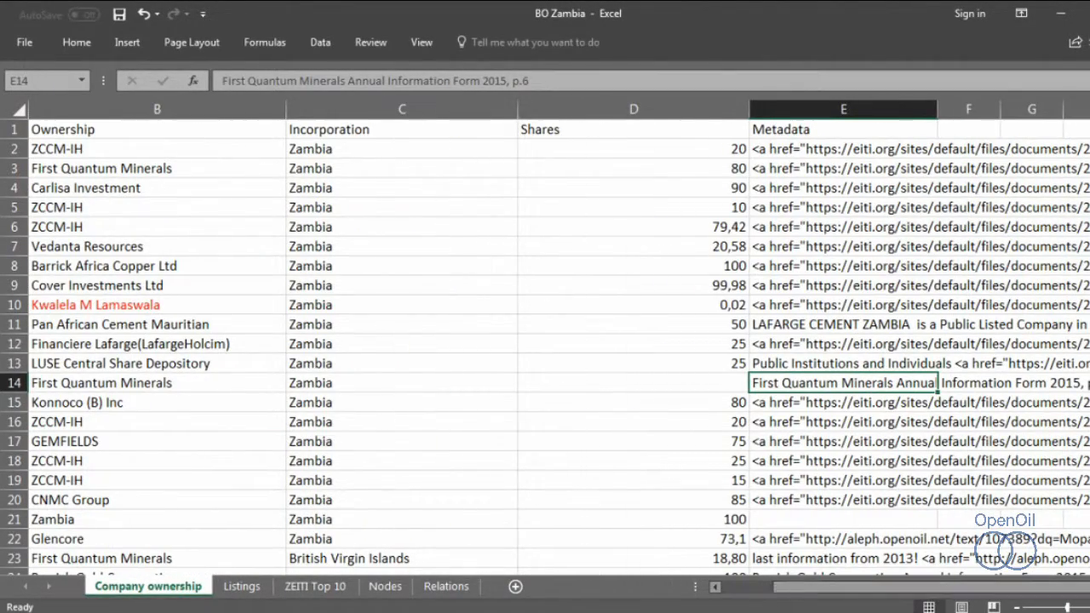
Step: Review the stock exchange entries on the Listings sheet and compare the Nodes sheet with the Company ownership sheet
{"action": "left_click", "coordinate": [255, 593]}
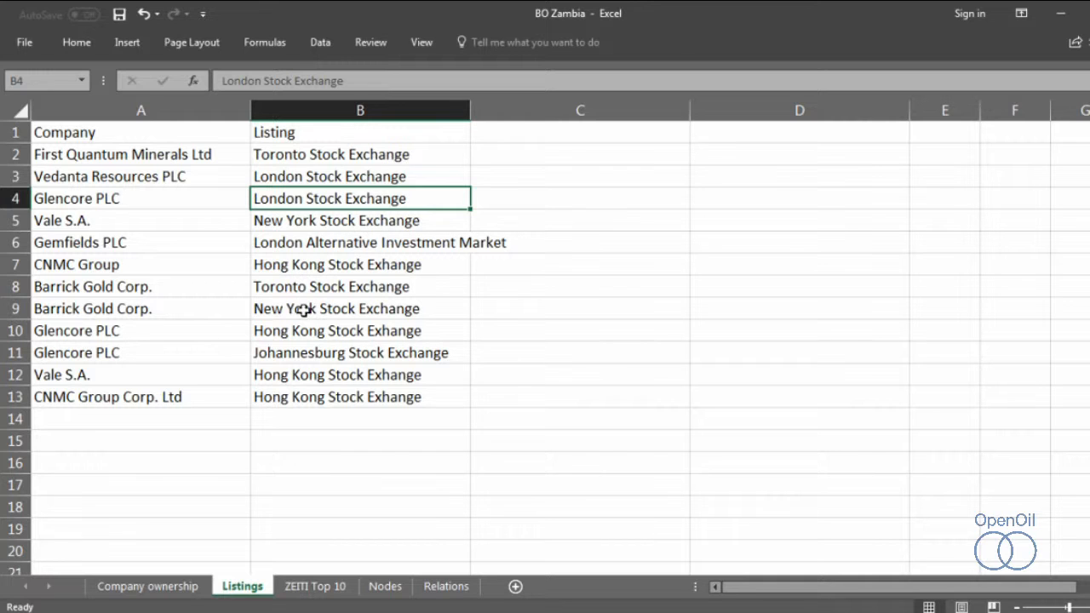
{"action": "left_click", "coordinate": [393, 585]}
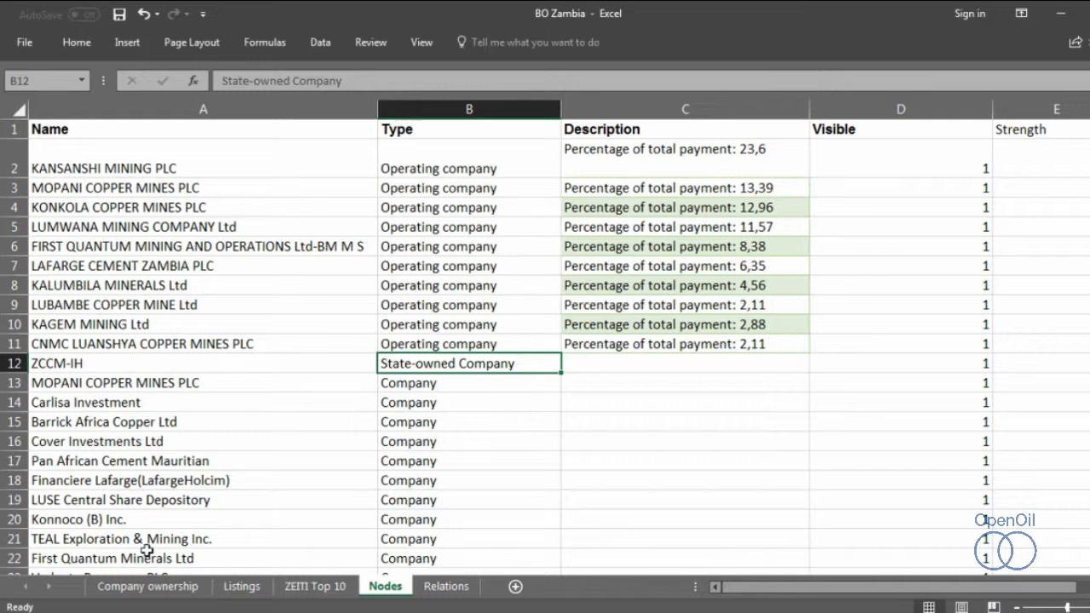
{"action": "left_click", "coordinate": [149, 586]}
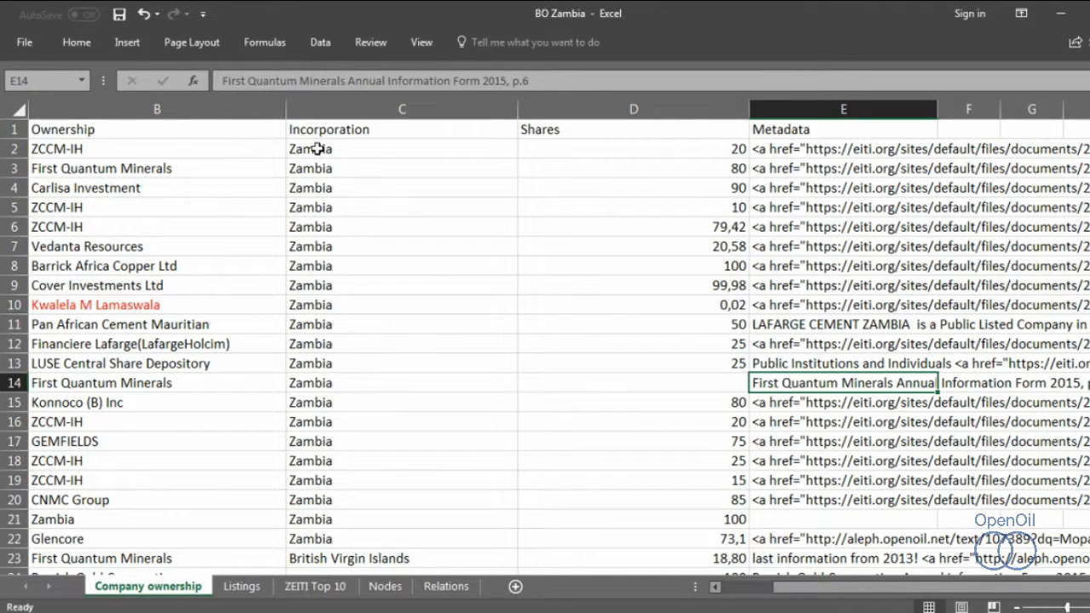
Step: On the Nodes sheet, examine the Type assigned to Kansanshi Mining PLC, ZCCM-IH and the company in row 13
{"action": "left_click", "coordinate": [387, 587]}
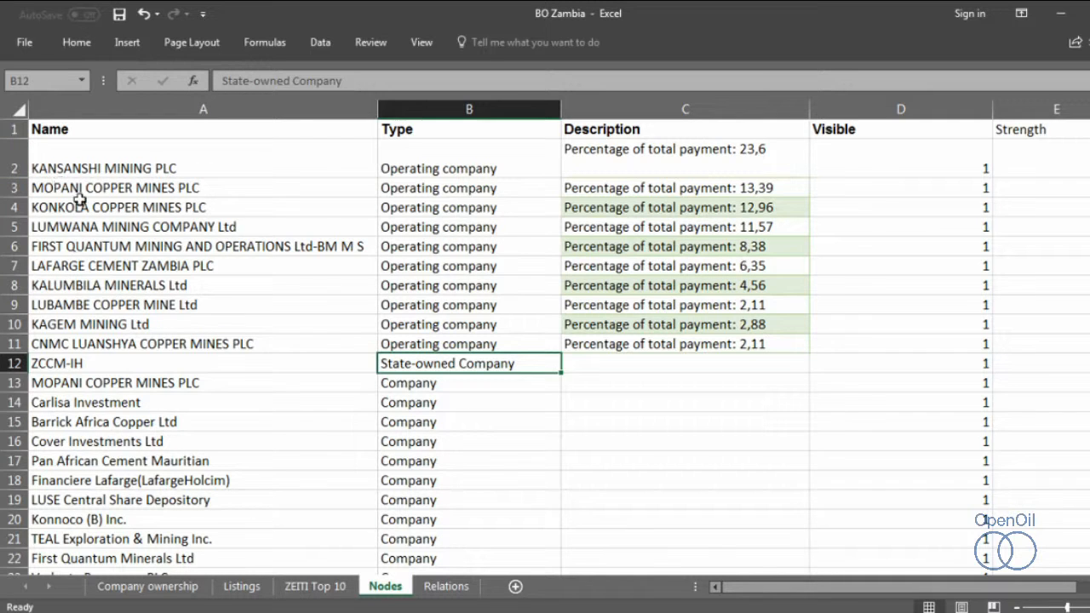
{"action": "left_click", "coordinate": [397, 174]}
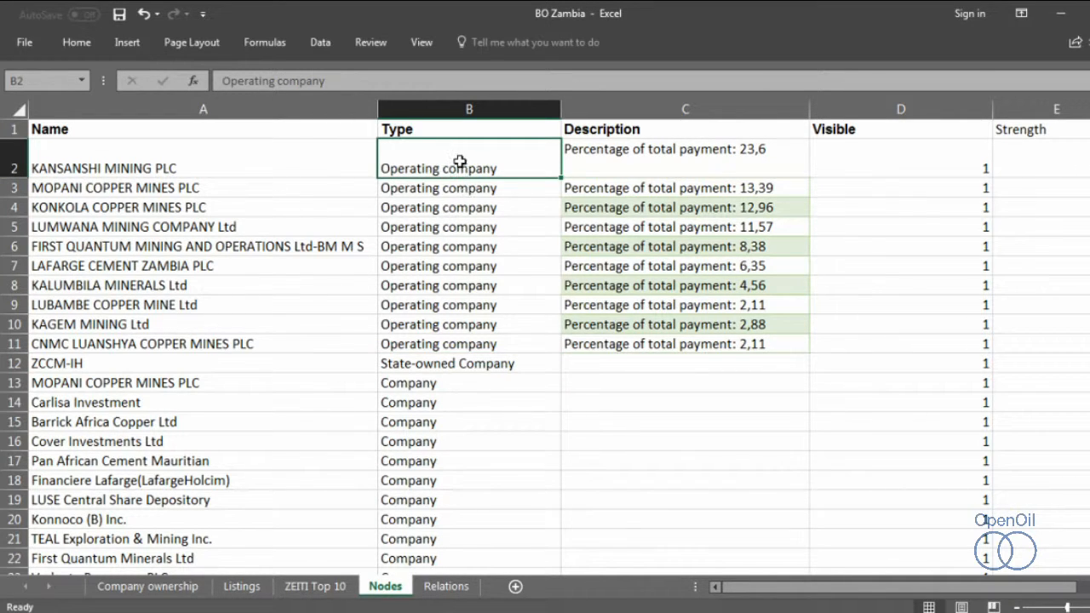
{"action": "left_click", "coordinate": [436, 380]}
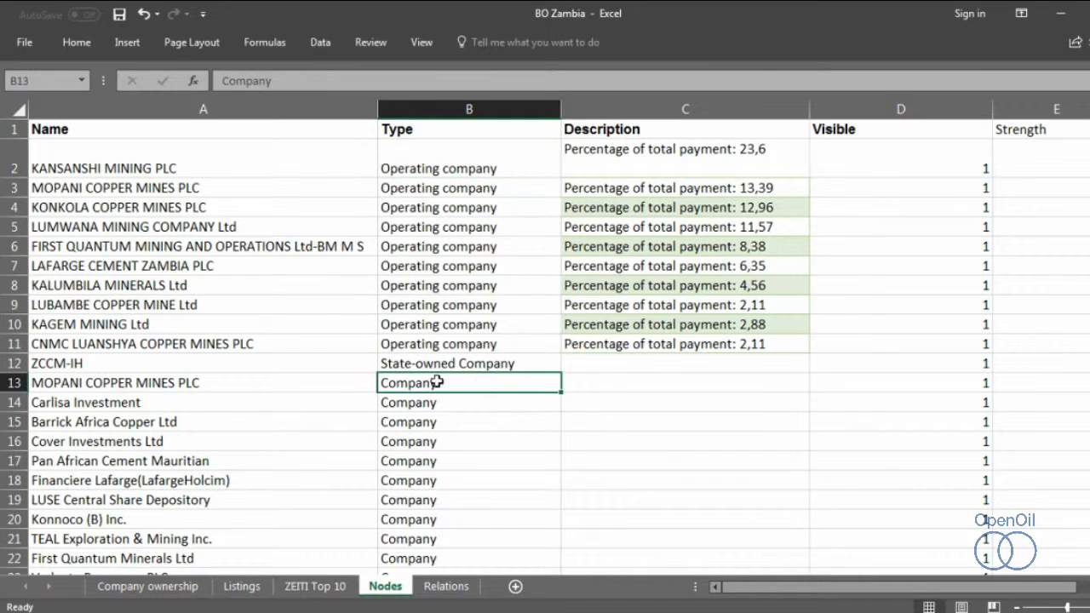
{"action": "left_click", "coordinate": [527, 359]}
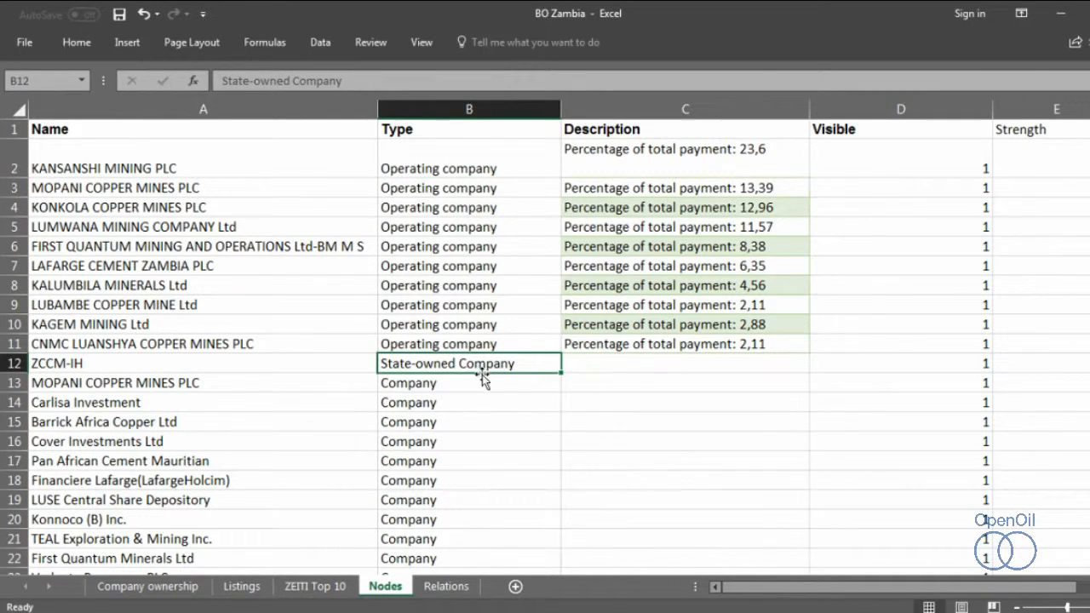
{"action": "left_click", "coordinate": [450, 386]}
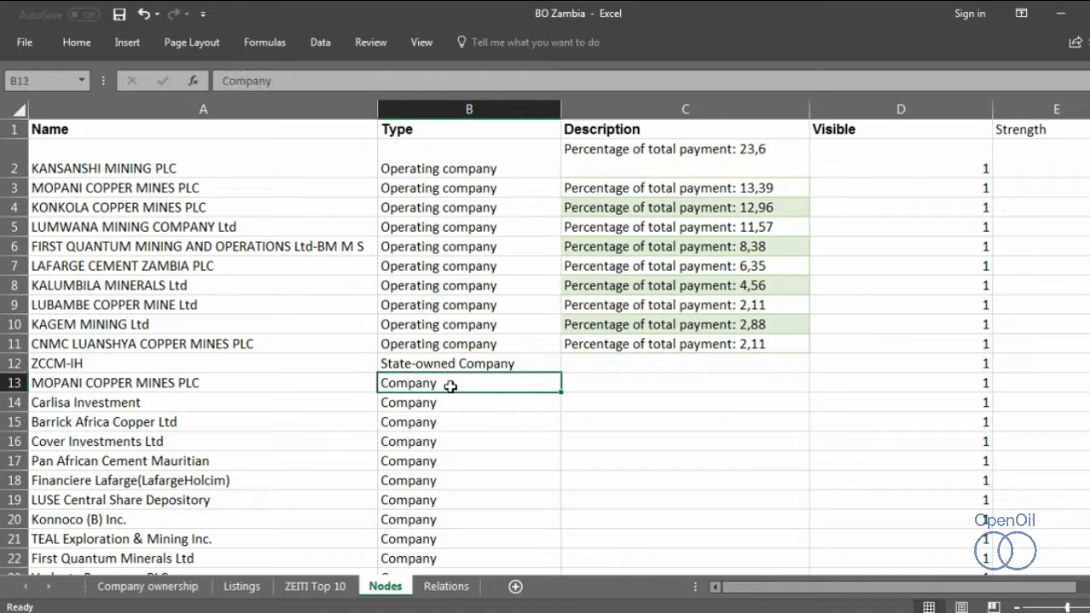
Step: Examine the Type entries further down the Nodes sheet, including the stock exchanges from row 29 and the countries from row 35
{"action": "scroll", "coordinate": [450, 387], "scroll_direction": "down", "scroll_amount": 3}
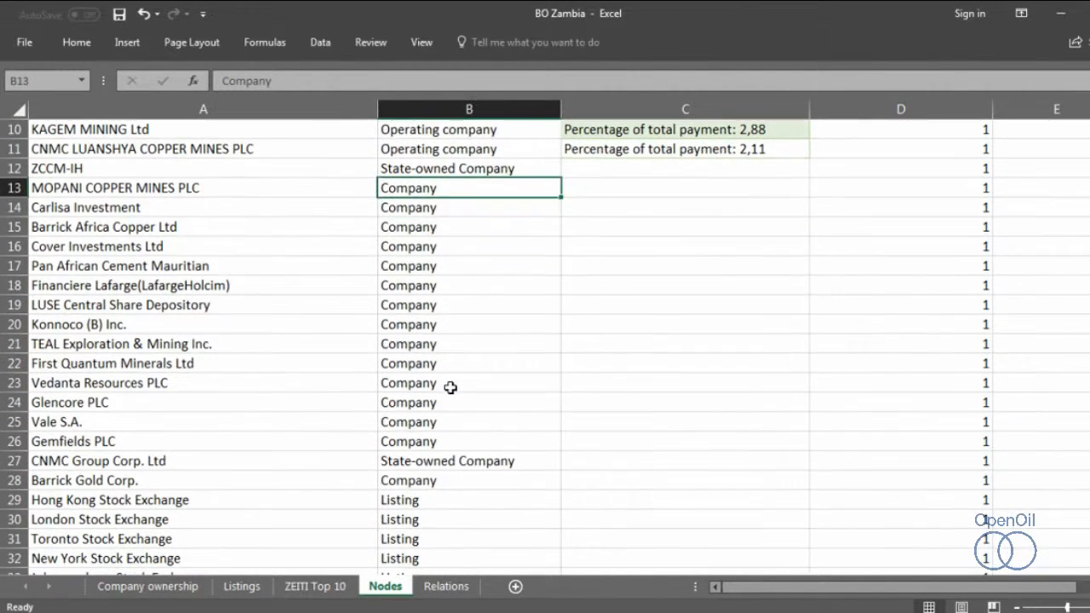
{"action": "scroll", "coordinate": [450, 388], "scroll_direction": "down", "scroll_amount": 2}
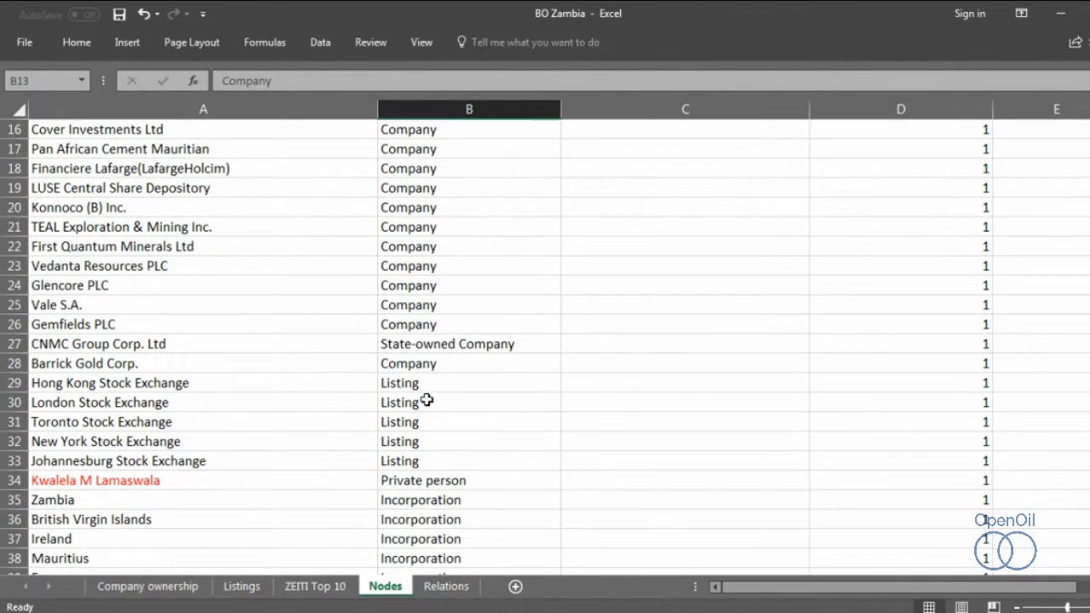
{"action": "left_click", "coordinate": [422, 388]}
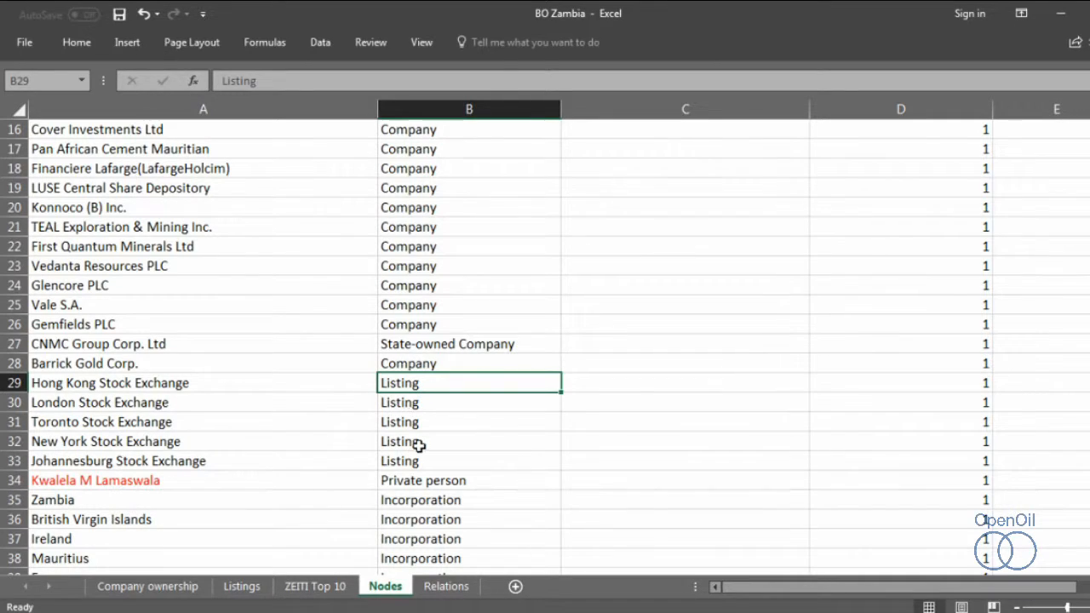
{"action": "left_click", "coordinate": [430, 496]}
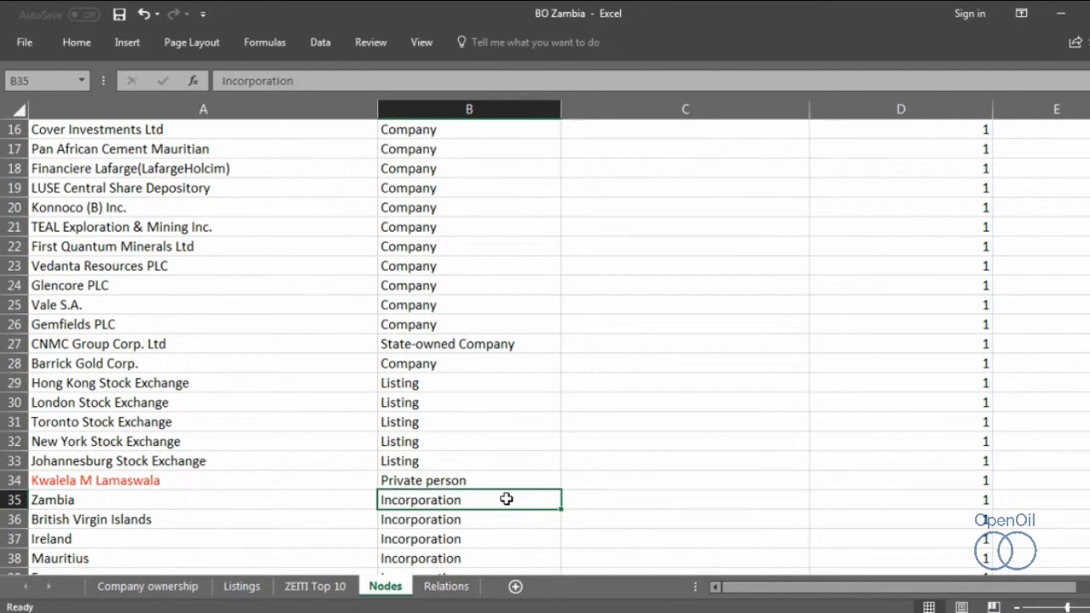
{"action": "scroll", "coordinate": [506, 499], "scroll_direction": "down", "scroll_amount": 2}
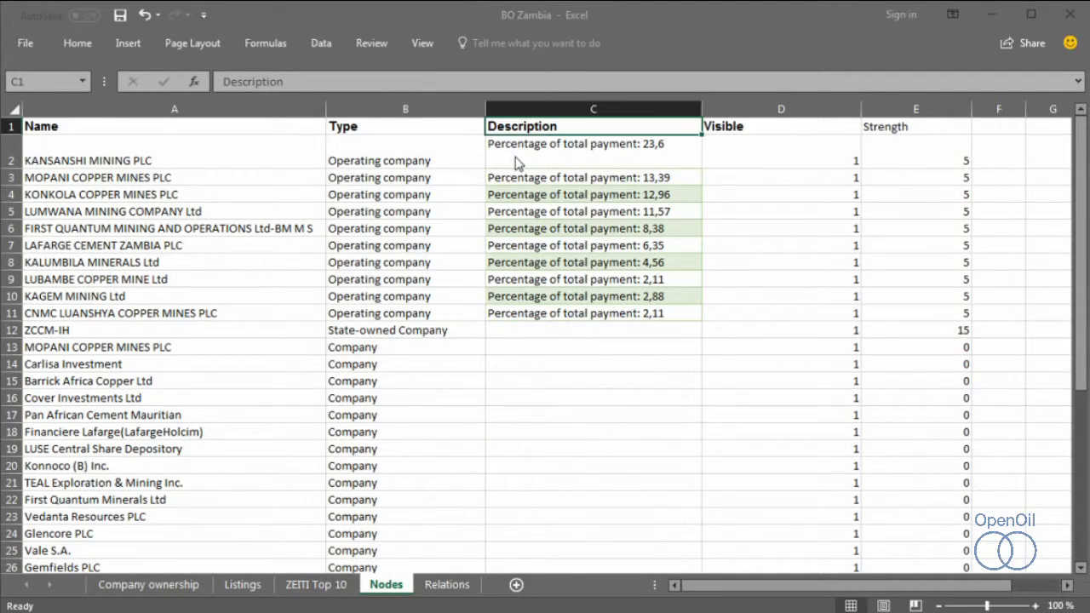
Step: Examine the Description entries of the operating companies in rows 3 to 7 and the values in the Visible column
{"action": "left_click", "coordinate": [549, 177]}
{"action": "left_click", "coordinate": [565, 195]}
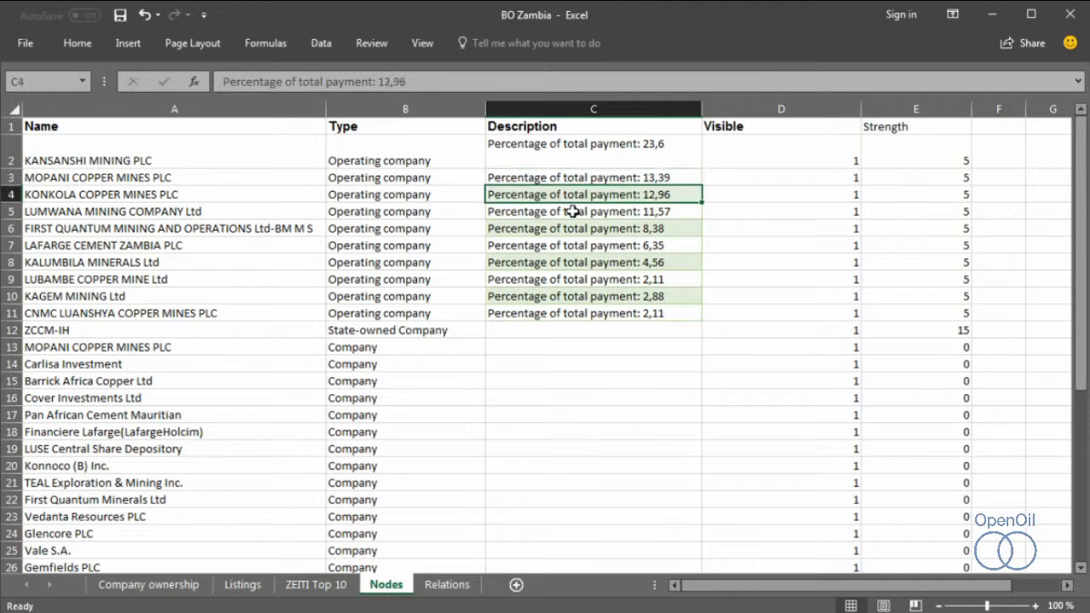
{"action": "left_click", "coordinate": [579, 227]}
{"action": "left_click", "coordinate": [591, 246]}
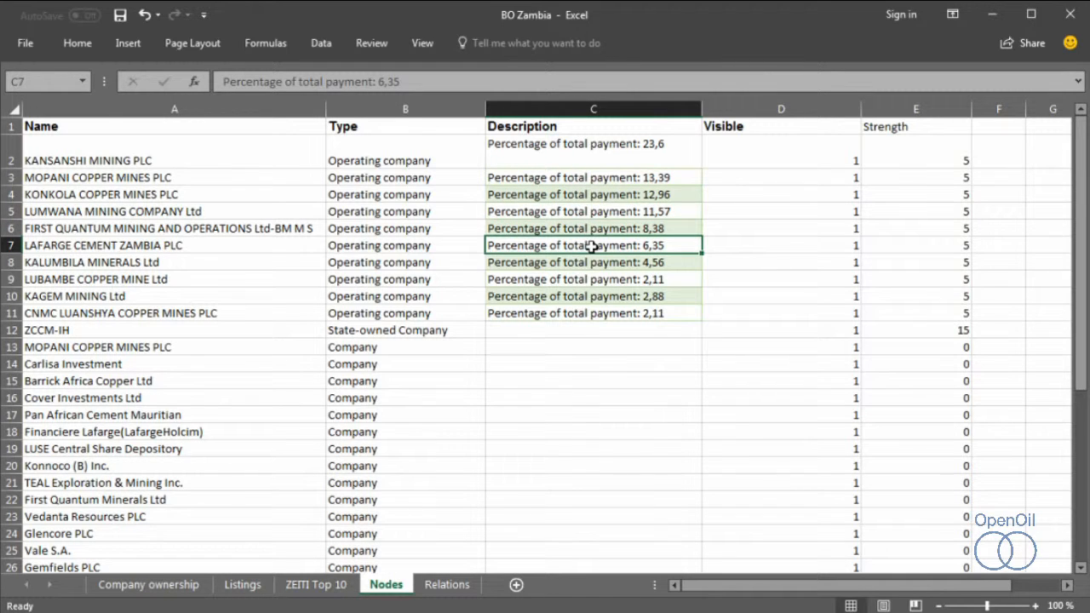
{"action": "left_click", "coordinate": [796, 107]}
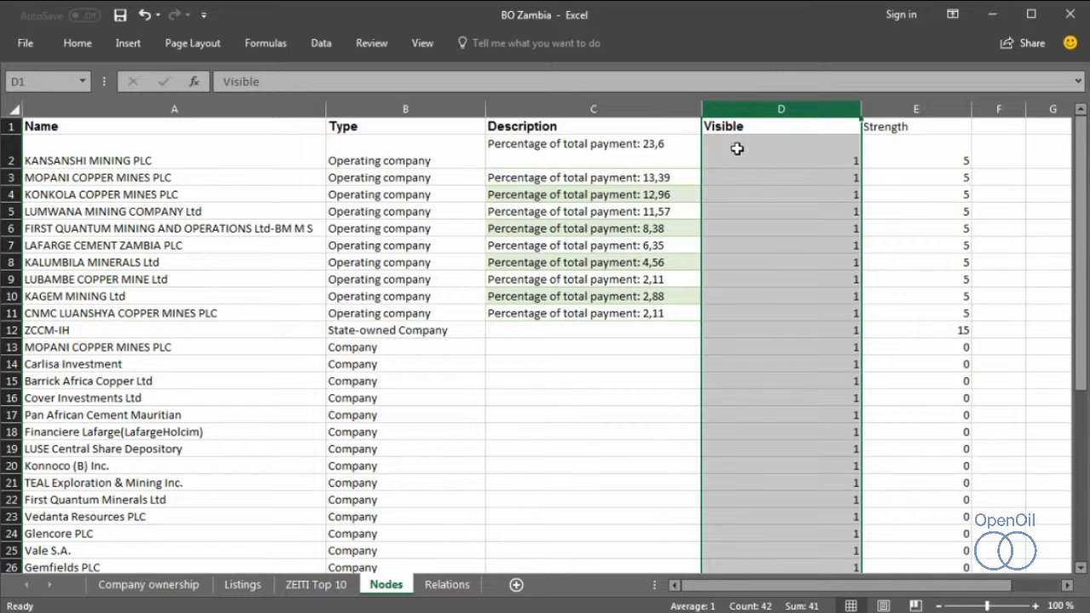
{"action": "left_click", "coordinate": [851, 158]}
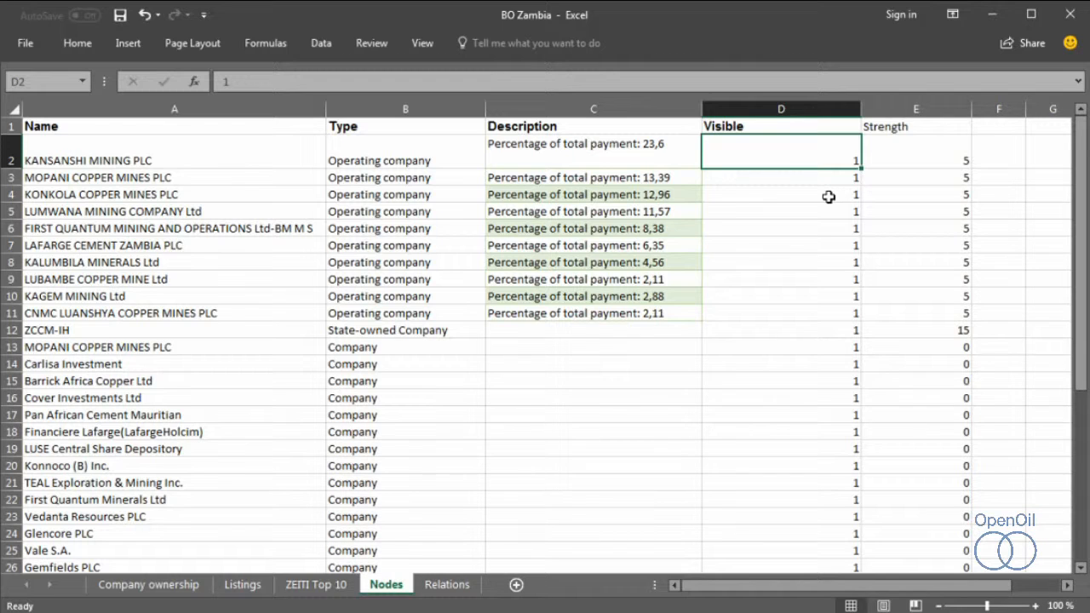
Step: Check the Strength value in row 2 and review the names and types of the companies in rows 13 to 17
{"action": "left_click", "coordinate": [905, 138]}
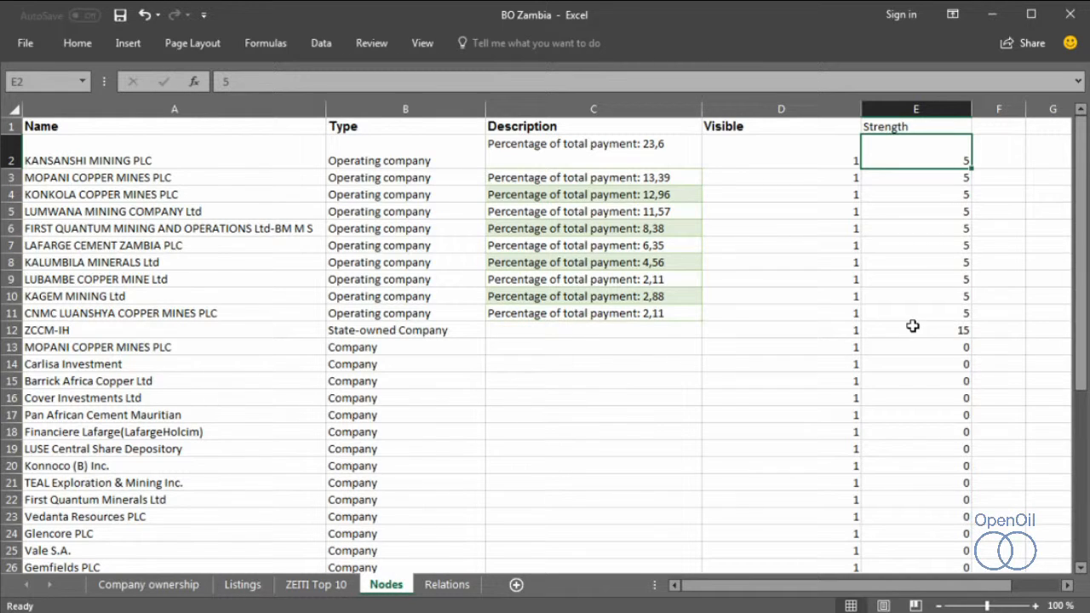
{"action": "left_click", "coordinate": [398, 350]}
{"action": "left_click", "coordinate": [240, 352]}
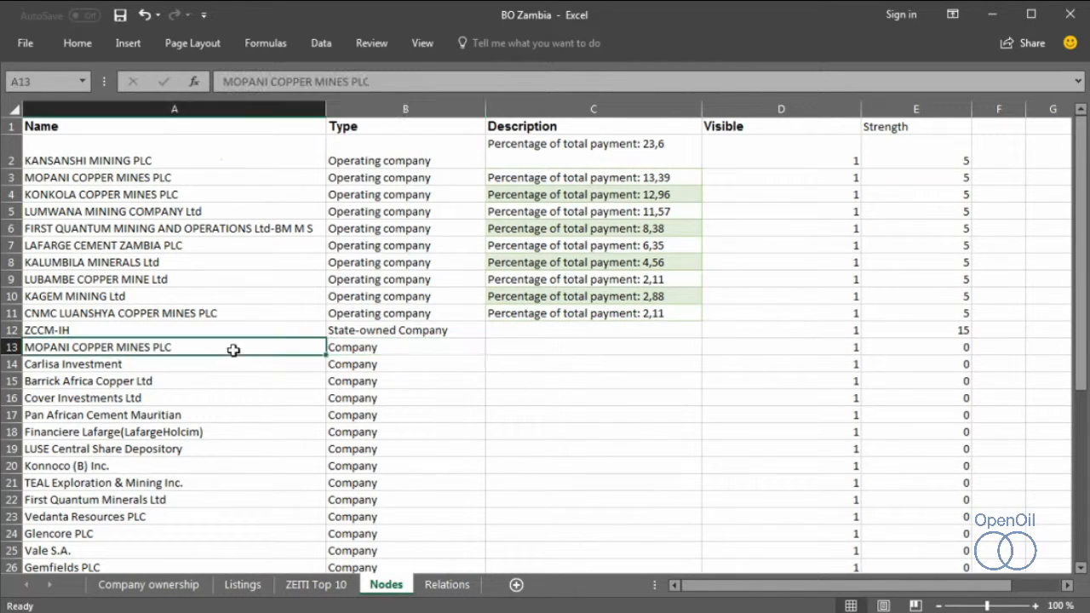
{"action": "left_click", "coordinate": [365, 381]}
{"action": "left_click", "coordinate": [197, 383]}
{"action": "left_click", "coordinate": [339, 400]}
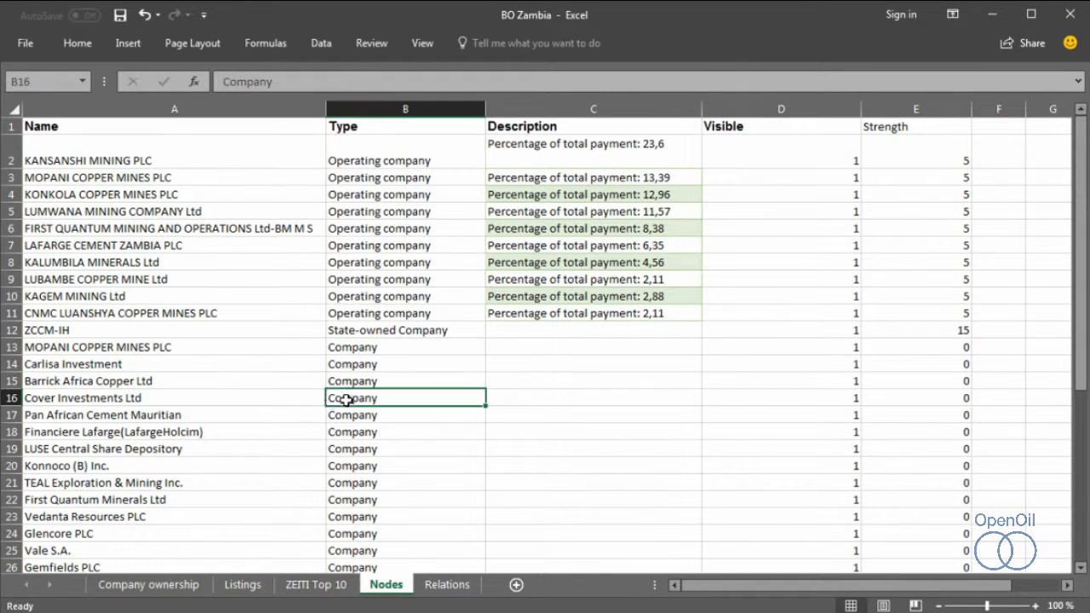
{"action": "left_click", "coordinate": [253, 412]}
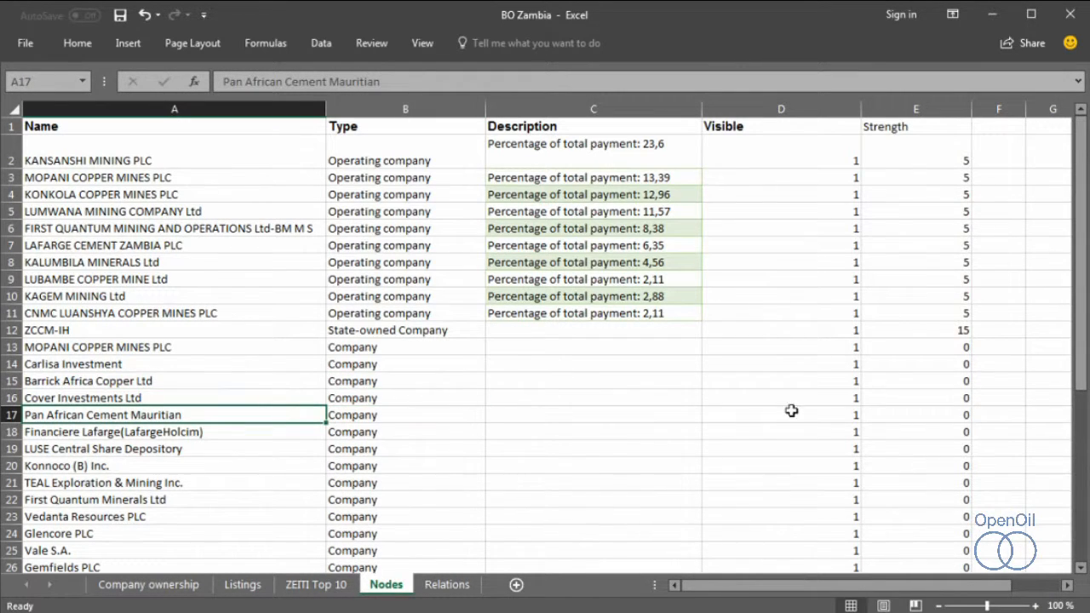
Step: Compare the Strength values of Kansanshi Mining PLC and the state-owned company ZCCM-IH
{"action": "left_click", "coordinate": [954, 163]}
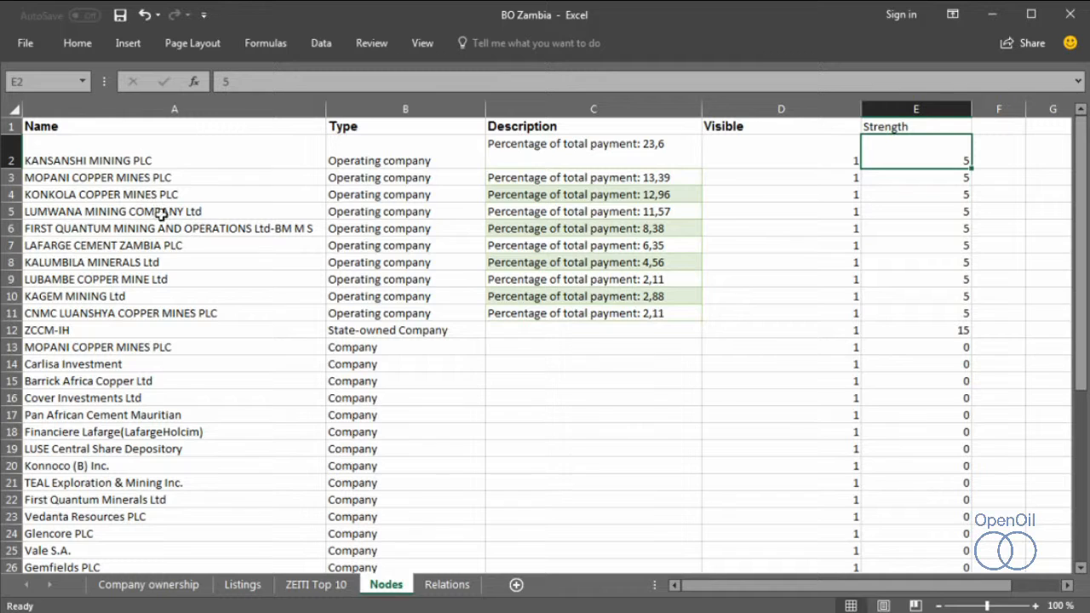
{"action": "left_click", "coordinate": [915, 337]}
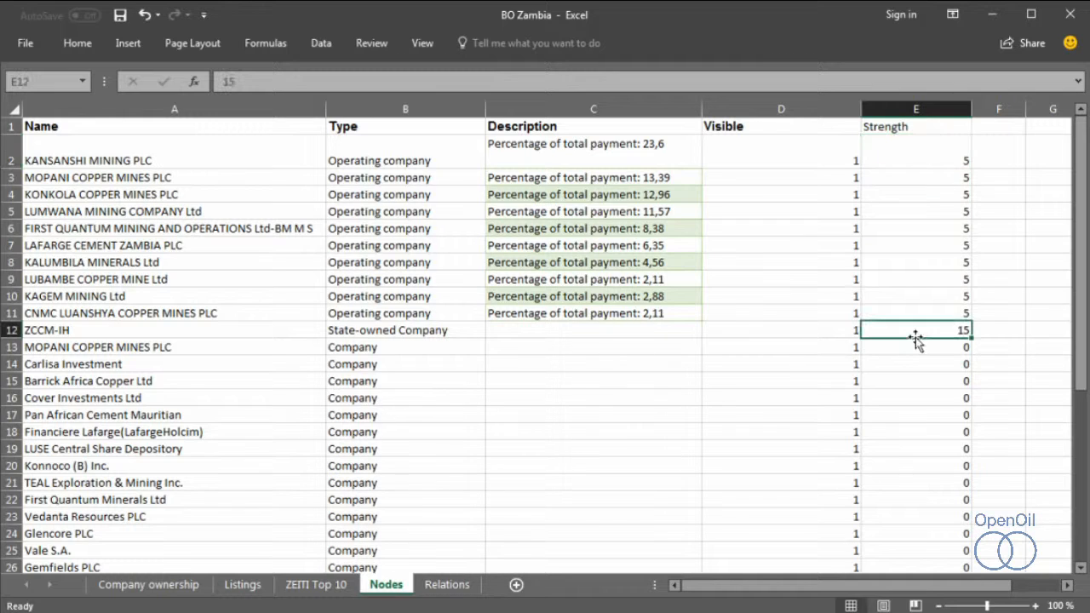
{"action": "left_click", "coordinate": [57, 333]}
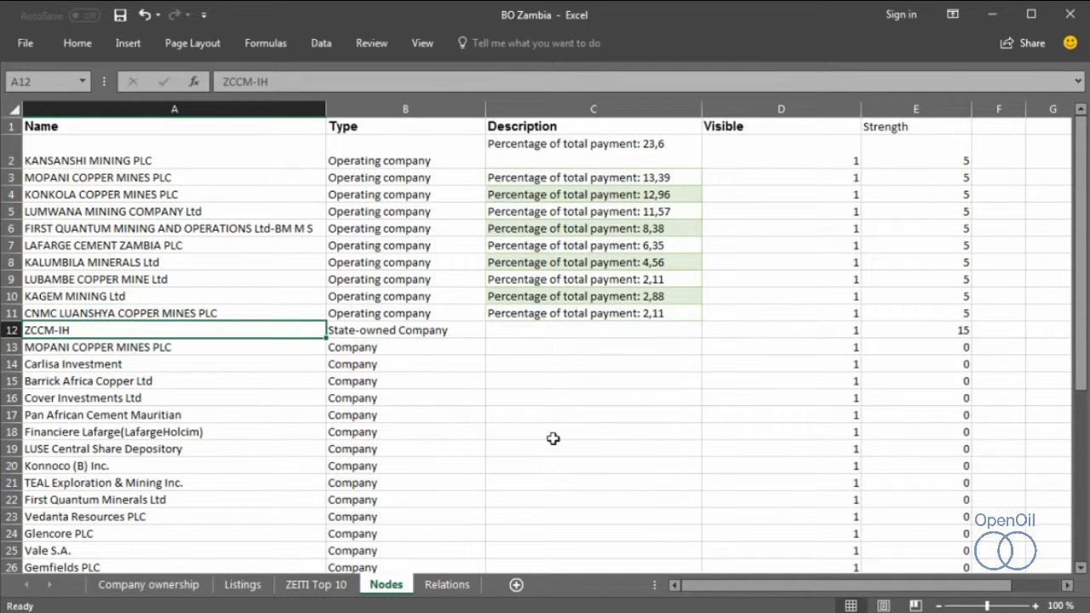
{"action": "left_click", "coordinate": [957, 338]}
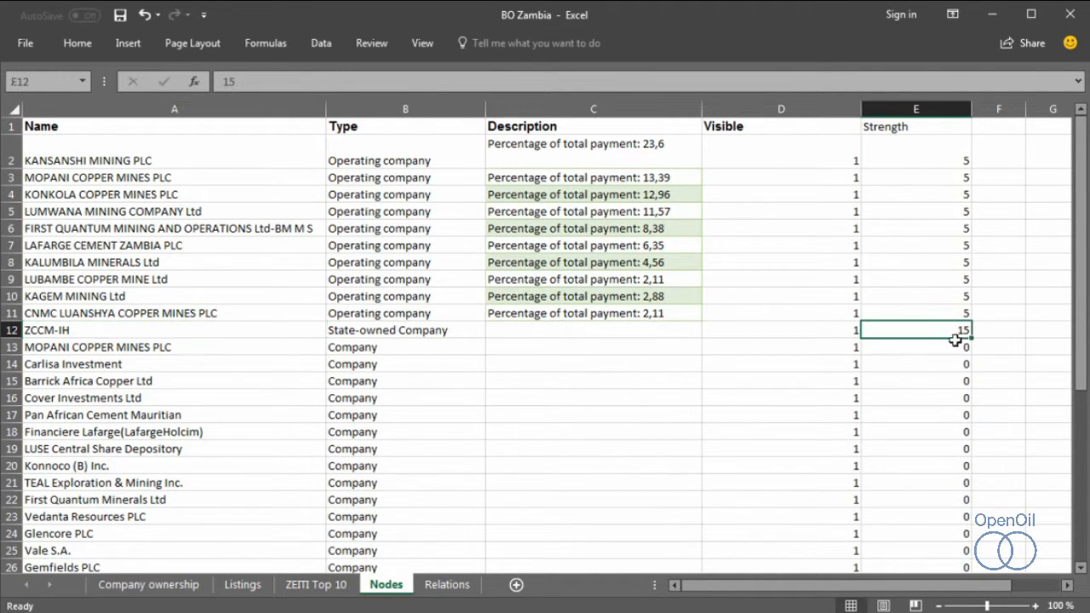
Step: Find the Zambia node in row 35 and check its Strength value against the other nodes
{"action": "scroll", "coordinate": [915, 384], "scroll_direction": "down", "scroll_amount": 1}
{"action": "scroll", "coordinate": [914, 384], "scroll_direction": "down", "scroll_amount": 3}
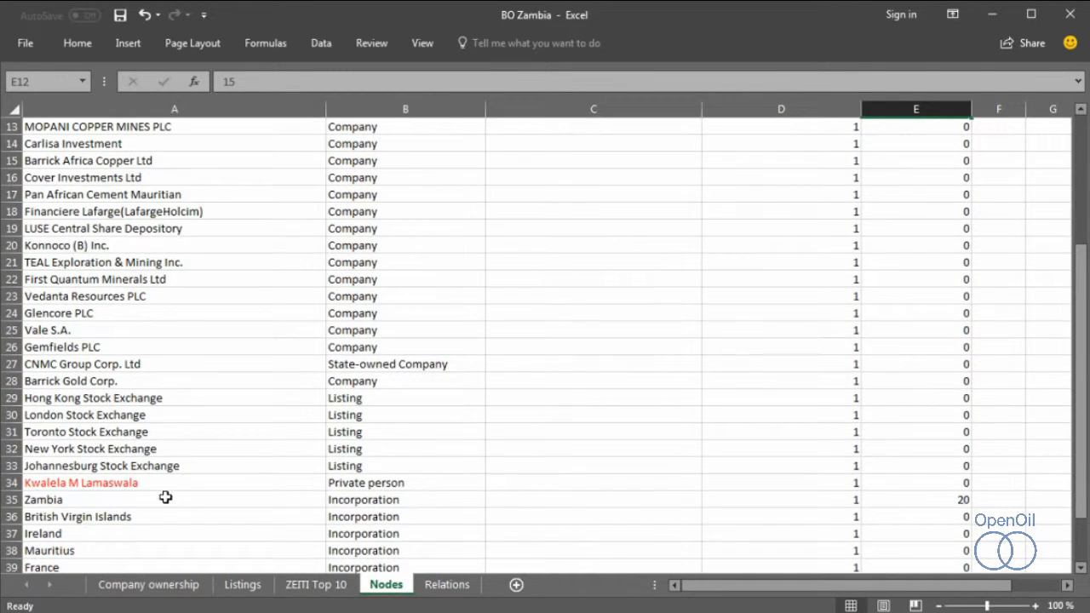
{"action": "left_click", "coordinate": [55, 501]}
{"action": "scroll", "coordinate": [281, 494], "scroll_direction": "down", "scroll_amount": 1}
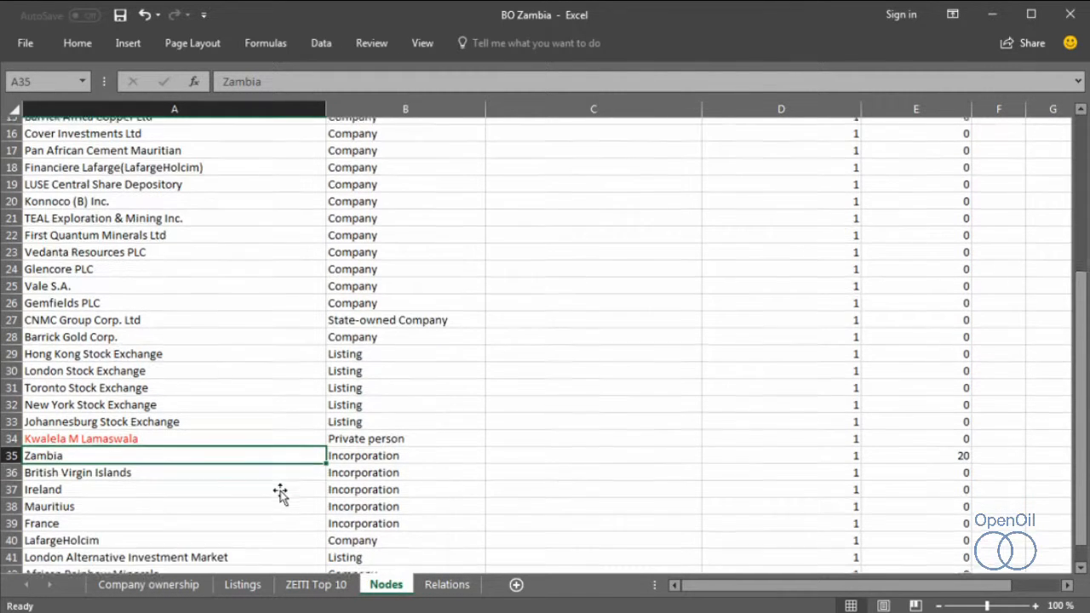
{"action": "scroll", "coordinate": [281, 493], "scroll_direction": "down", "scroll_amount": 1}
{"action": "left_click", "coordinate": [959, 397]}
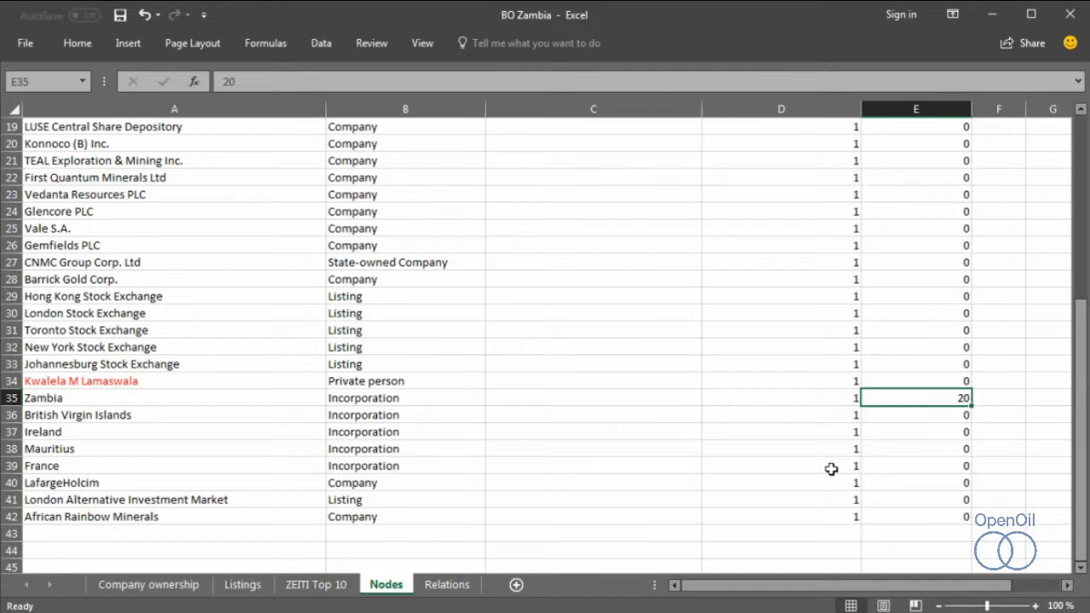
{"action": "scroll", "coordinate": [831, 469], "scroll_direction": "up", "scroll_amount": 6}
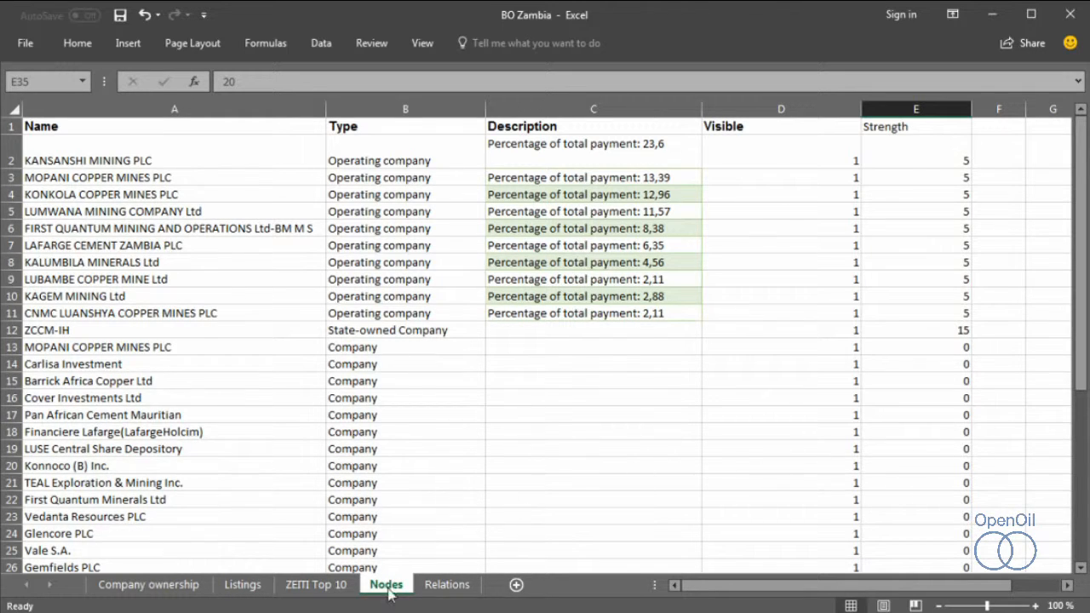
Step: Open the Relations sheet and review its Source, Type, Target and Directed column headers
{"action": "left_click", "coordinate": [430, 588]}
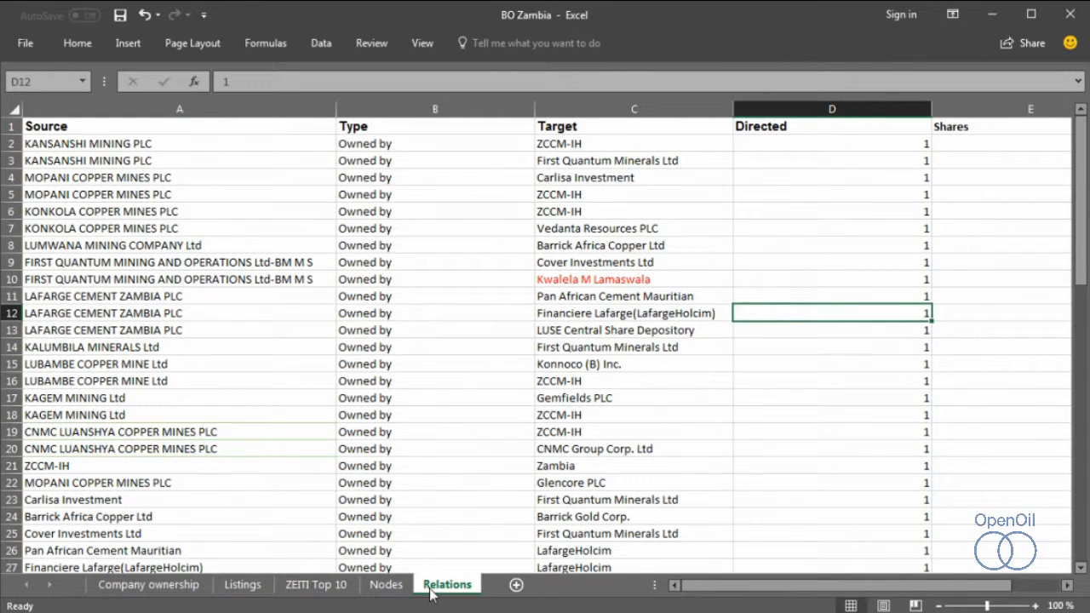
{"action": "left_click", "coordinate": [67, 125]}
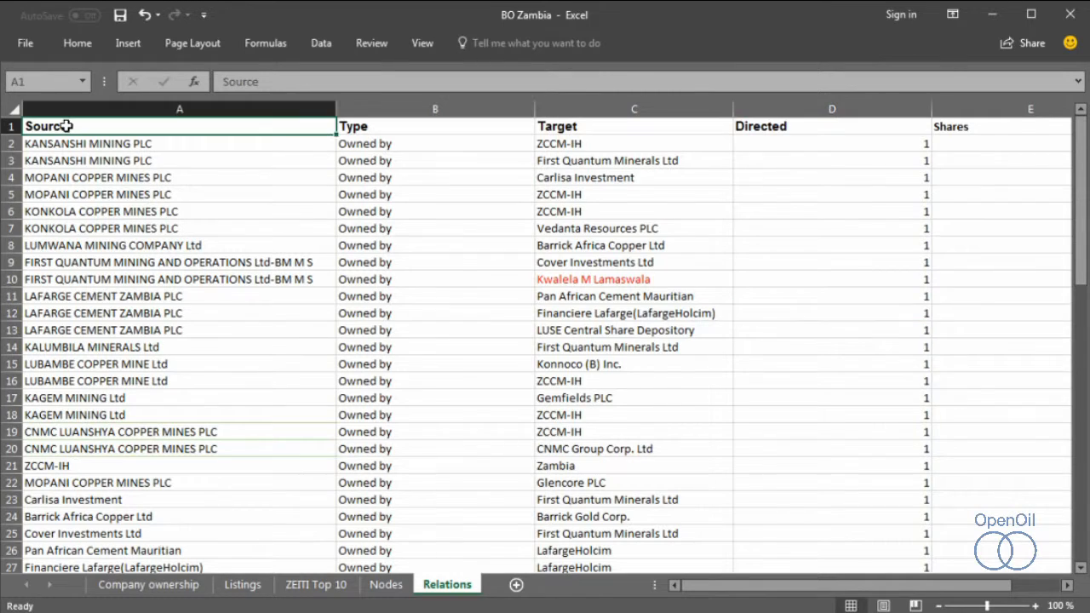
{"action": "left_click", "coordinate": [375, 125]}
{"action": "left_click", "coordinate": [553, 126]}
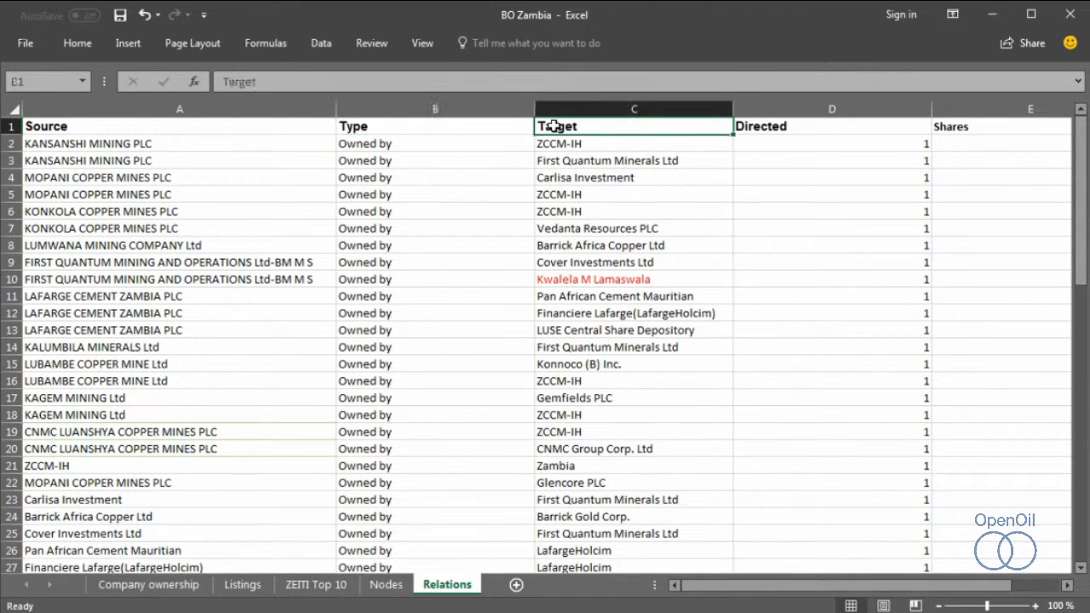
{"action": "left_click", "coordinate": [763, 129]}
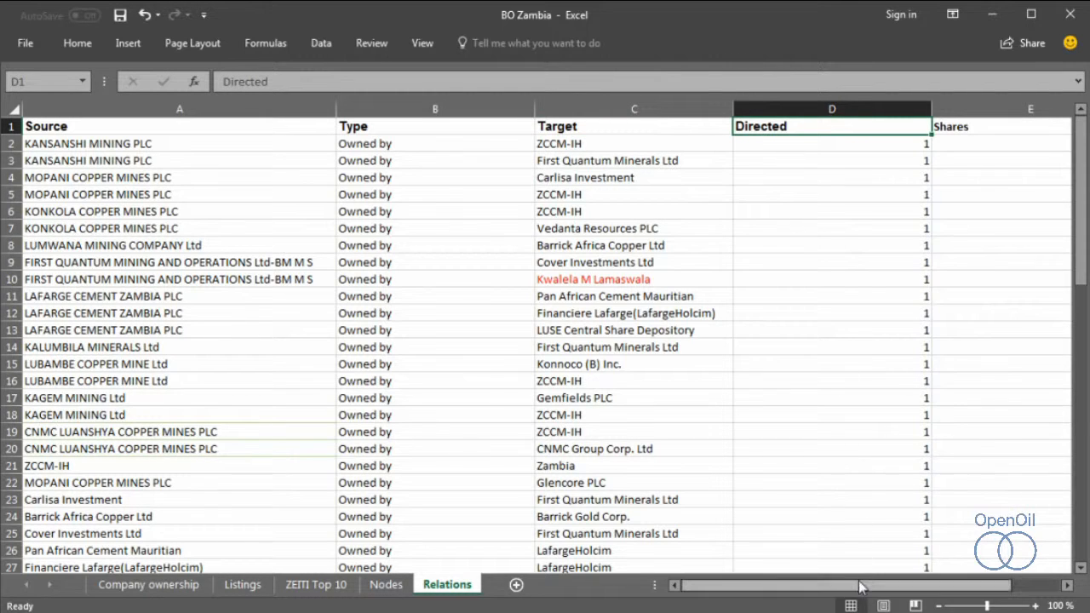
{"action": "mouse_move", "coordinate": [858, 589]}
{"action": "left_mouse_down"}
{"action": "mouse_move", "coordinate": [899, 589]}
{"action": "mouse_move", "coordinate": [855, 589]}
{"action": "left_mouse_up"}
Step: Check the company name, ownership and incorporation entries in row 3 of the Company ownership sheet
{"action": "left_click", "coordinate": [194, 585]}
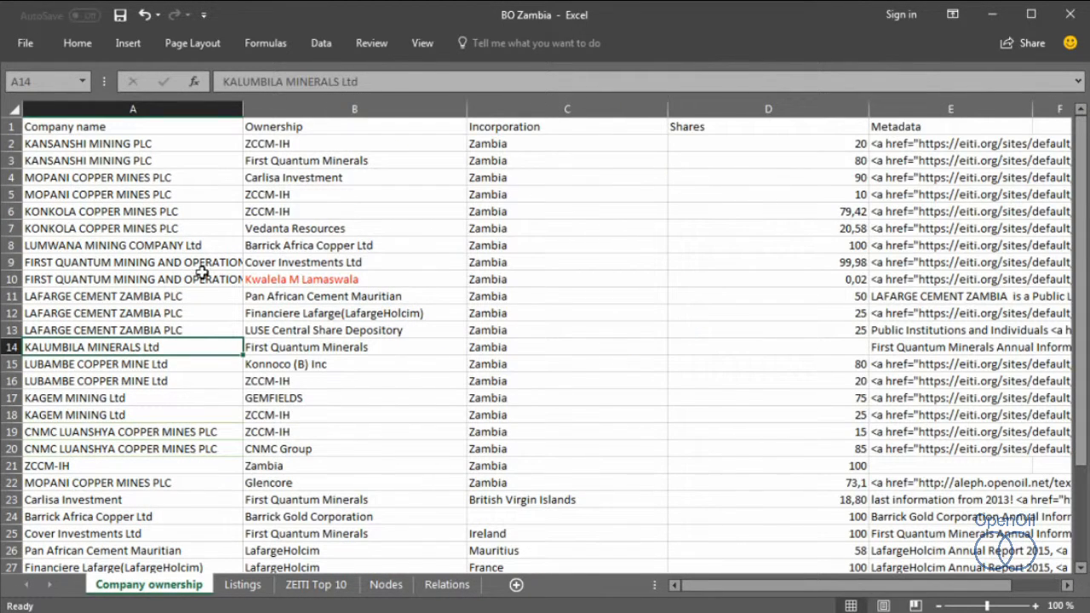
{"action": "left_click", "coordinate": [238, 160]}
{"action": "left_click", "coordinate": [412, 160]}
{"action": "left_click", "coordinate": [515, 162]}
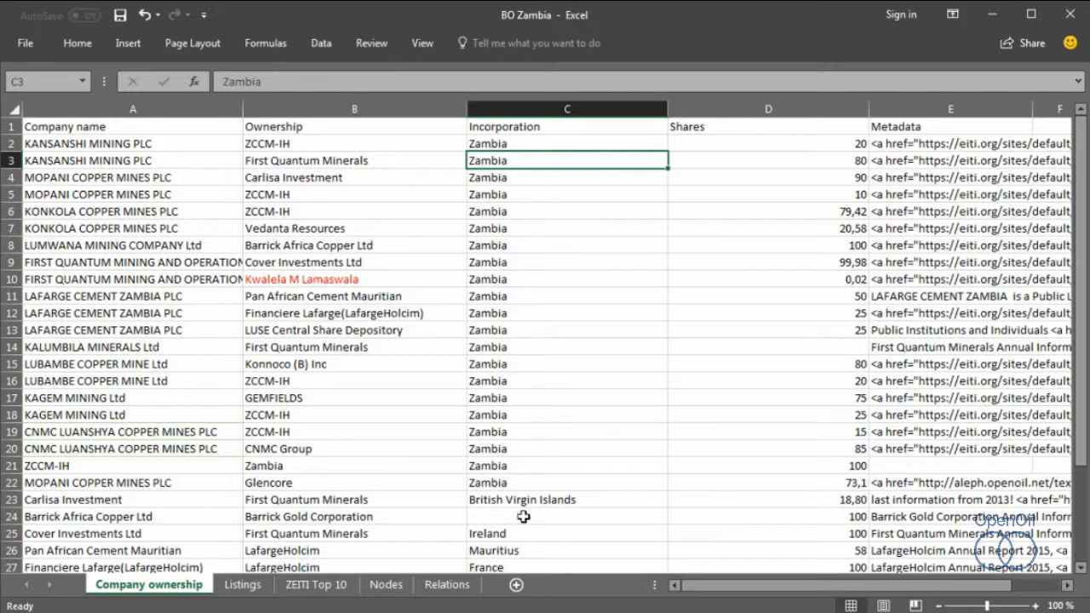
Step: Return to the Relations sheet and read the source, type and target of the first Kansanshi Mining PLC relations
{"action": "left_click", "coordinate": [447, 586]}
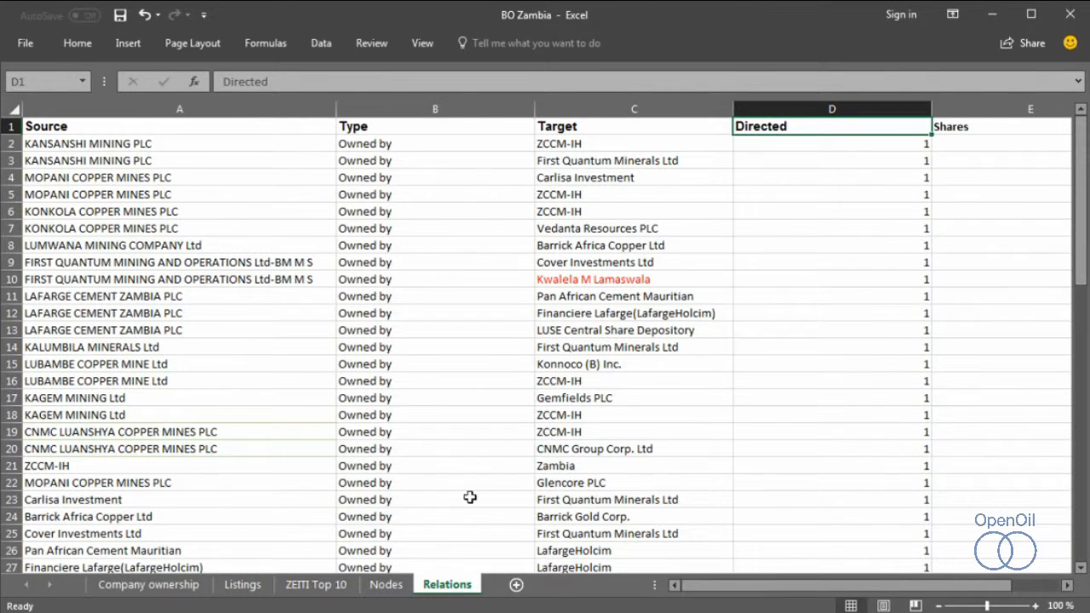
{"action": "left_click", "coordinate": [120, 144]}
{"action": "left_click", "coordinate": [379, 141]}
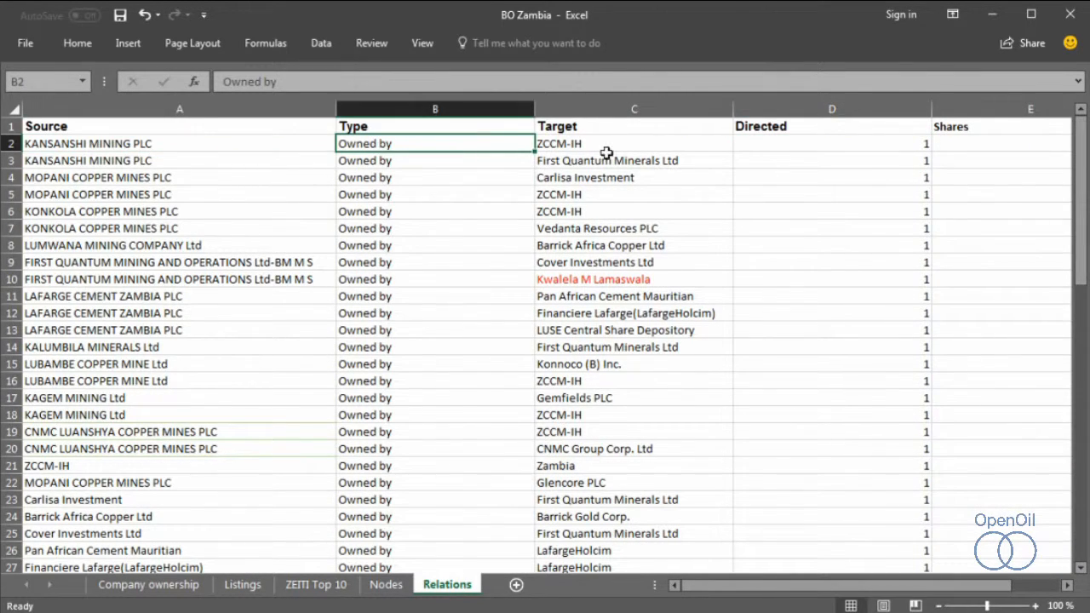
{"action": "left_click", "coordinate": [606, 152]}
Step: Examine the Shares column of the Relations sheet, checking rows 2, 12 and 14
{"action": "left_click_drag", "start_coordinate": [933, 587], "coordinate": [986, 590]}
{"action": "left_click", "coordinate": [771, 141]}
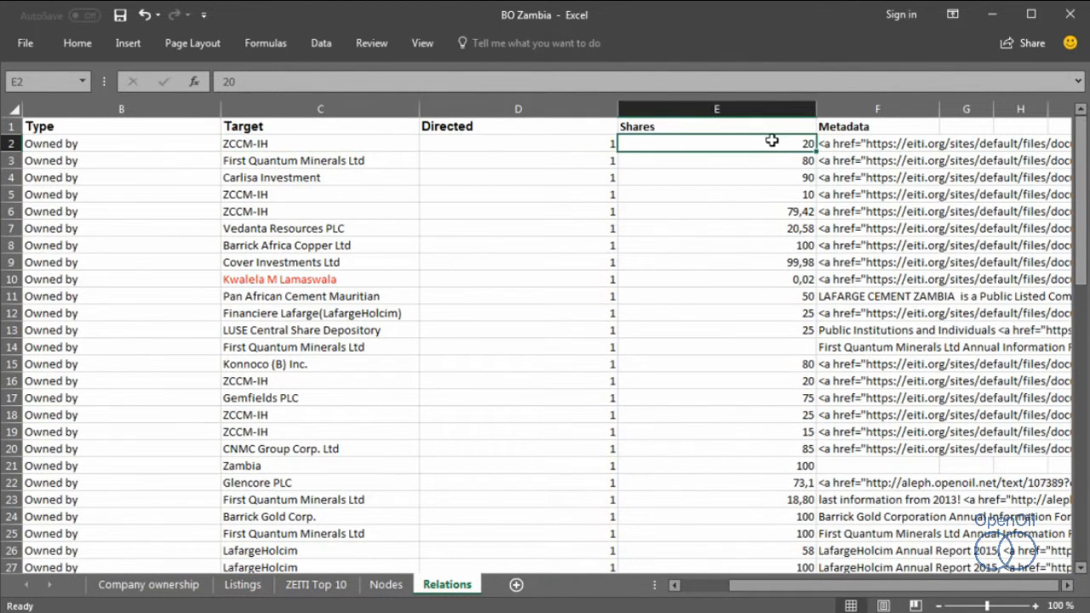
{"action": "left_click", "coordinate": [771, 317]}
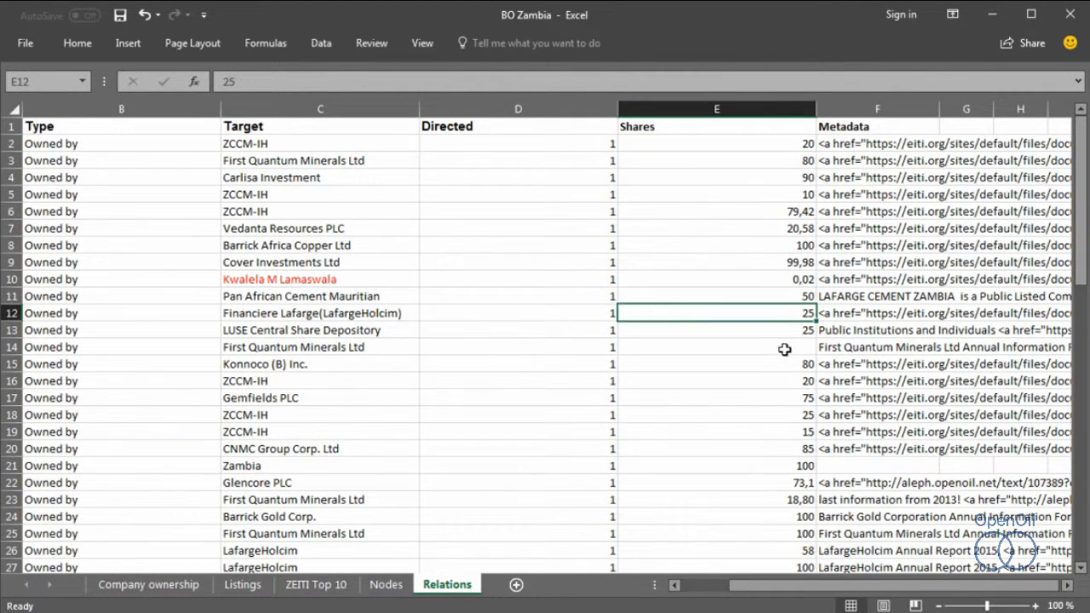
{"action": "left_click", "coordinate": [784, 349]}
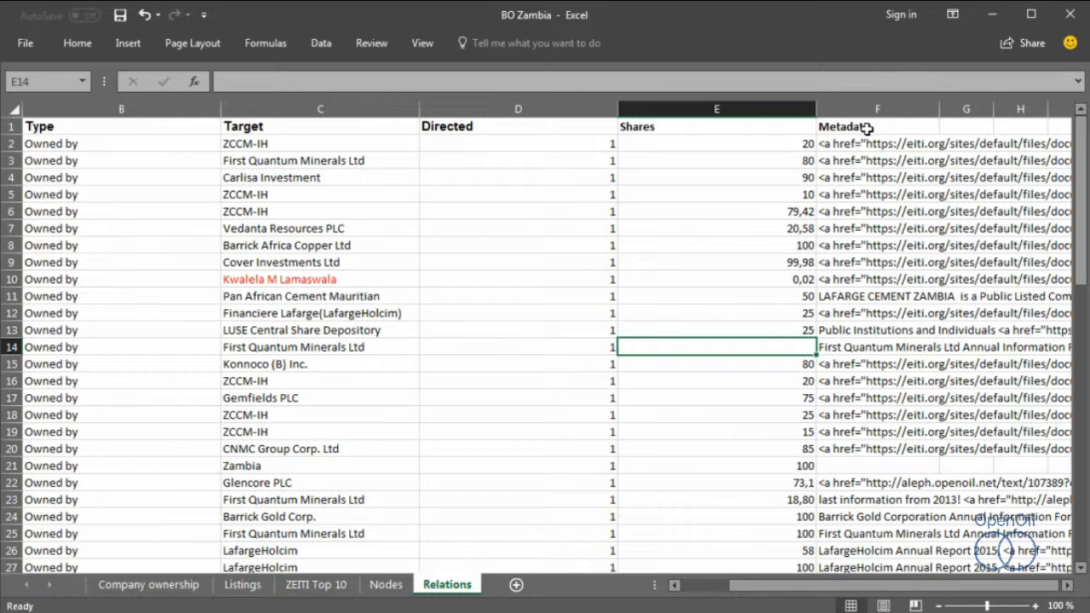
Step: Examine the Metadata column of the Relations sheet, reading the source entries in rows 13, 14, 16, 22 and 23
{"action": "left_click", "coordinate": [866, 126]}
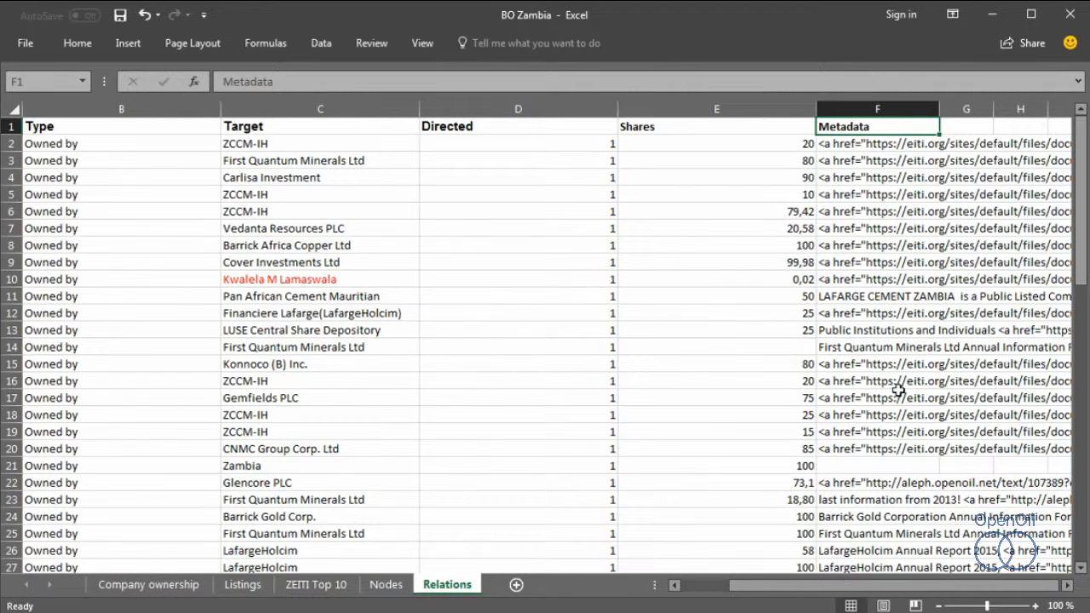
{"action": "left_click", "coordinate": [875, 336]}
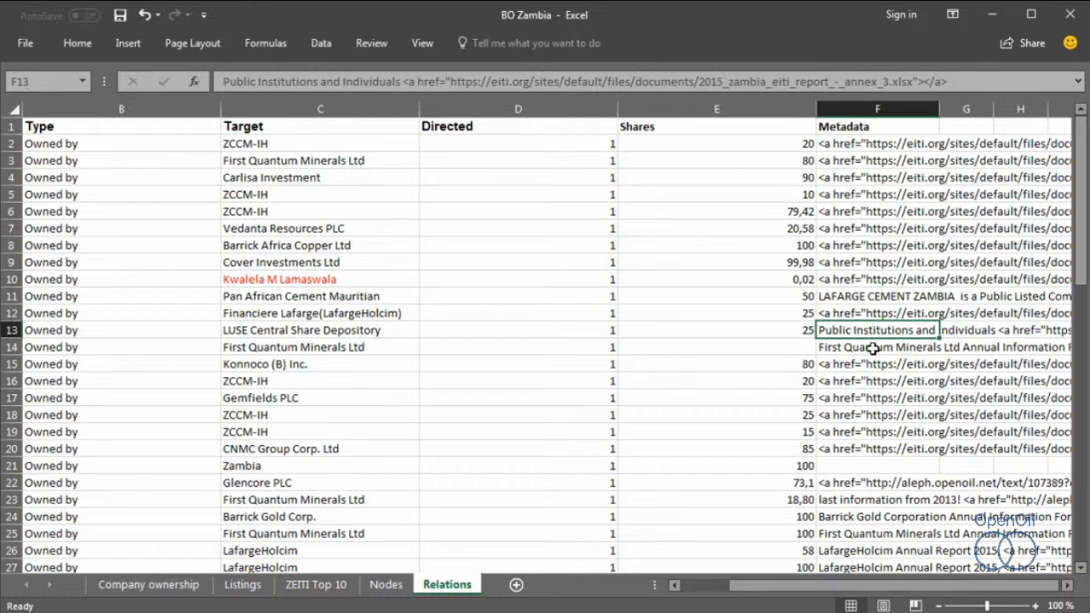
{"action": "left_click", "coordinate": [872, 351]}
{"action": "left_click", "coordinate": [870, 380]}
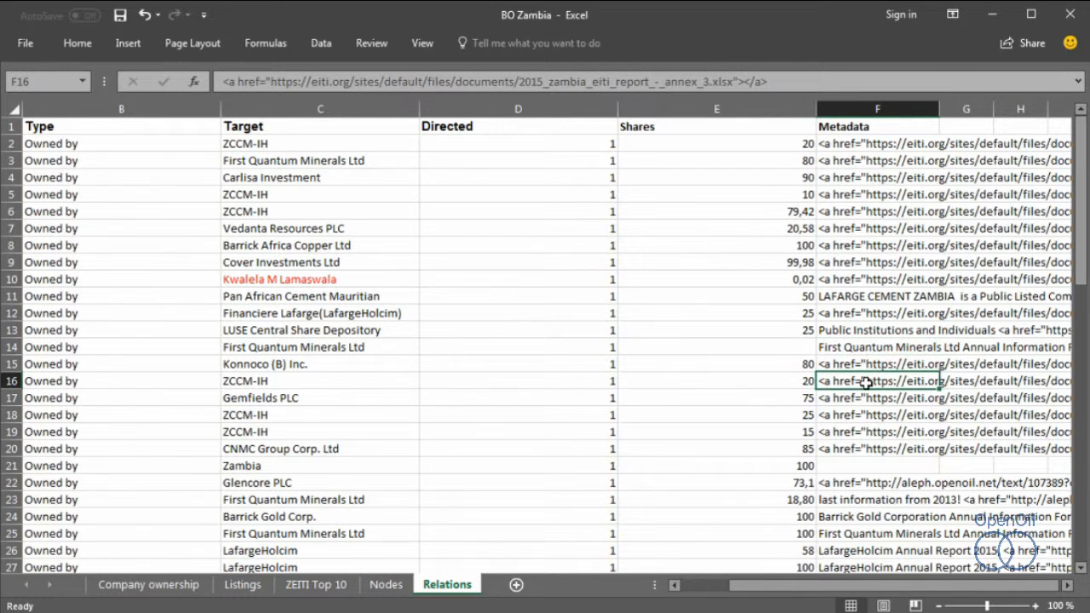
{"action": "scroll", "coordinate": [865, 382], "scroll_direction": "down", "scroll_amount": 2}
{"action": "left_click", "coordinate": [865, 381]}
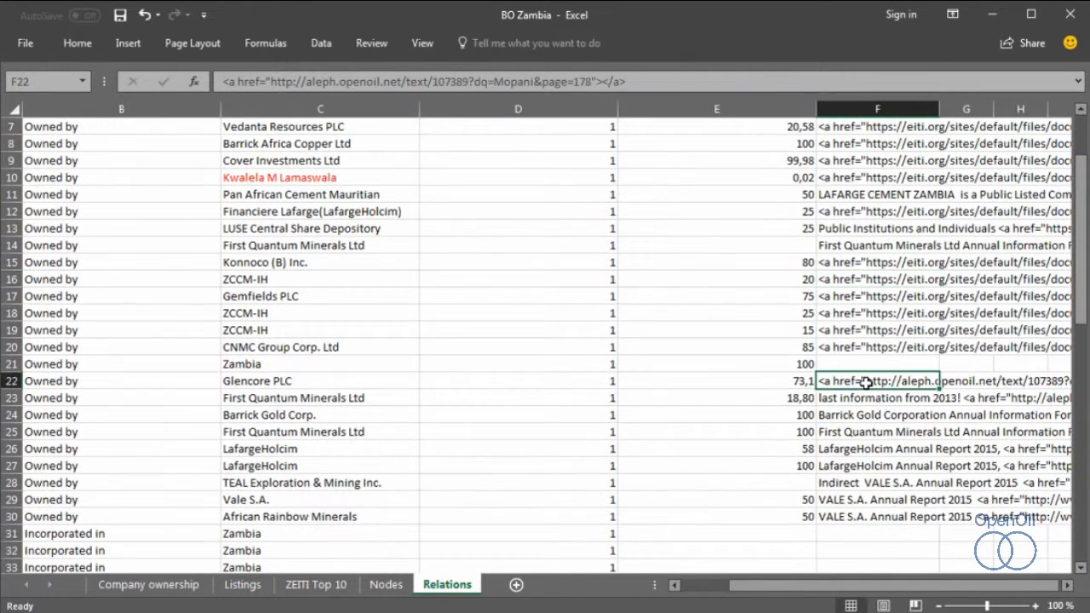
{"action": "left_click", "coordinate": [862, 404]}
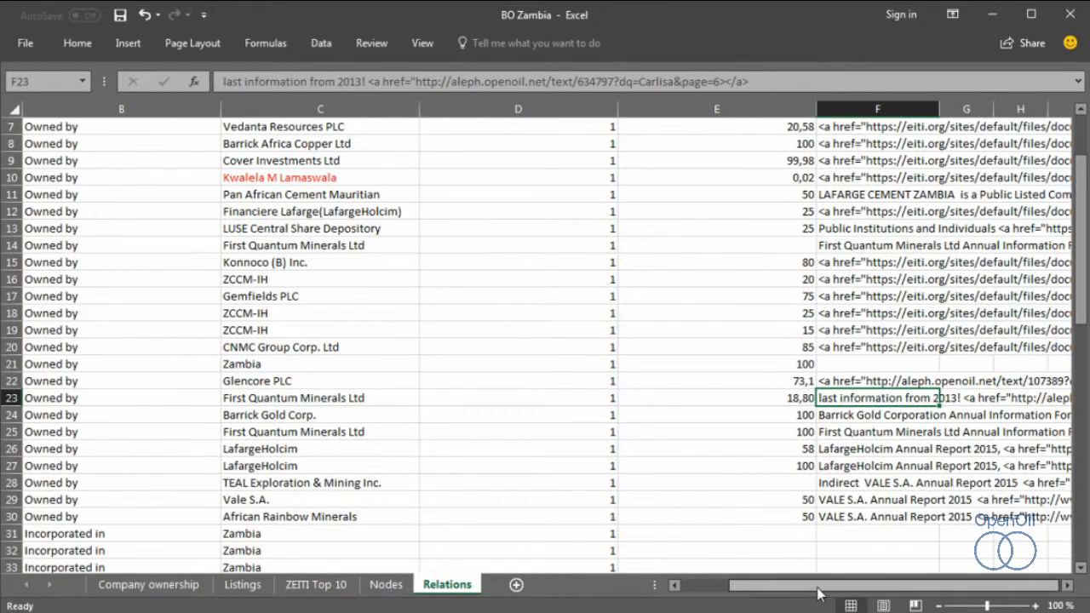
Step: Review the Type column and the source and target of the "Owned by" relation in row 2
{"action": "left_click_drag", "start_coordinate": [816, 586], "coordinate": [758, 587]}
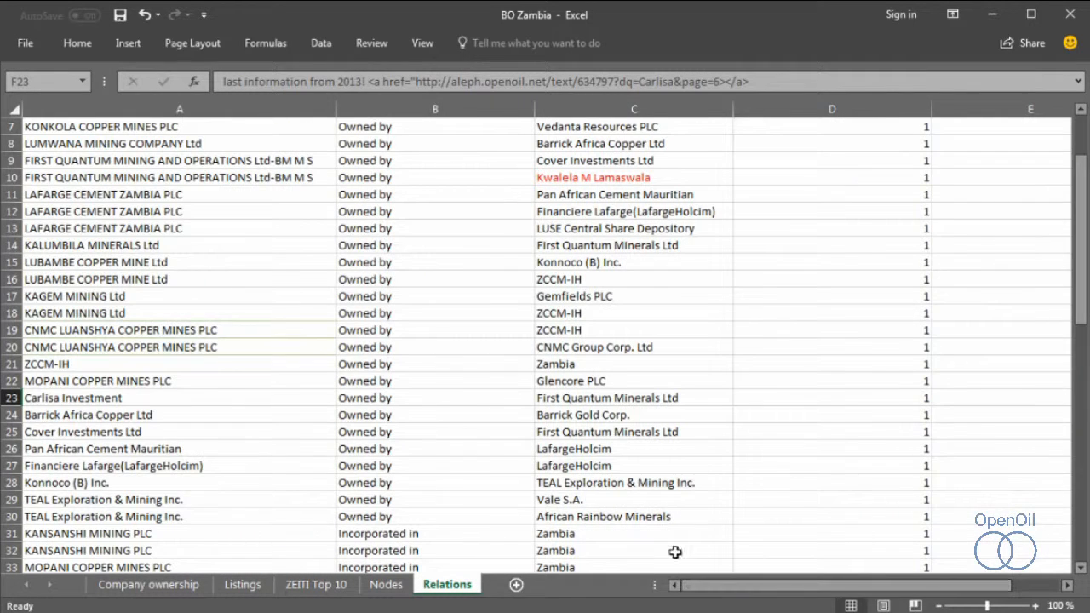
{"action": "left_click", "coordinate": [370, 127]}
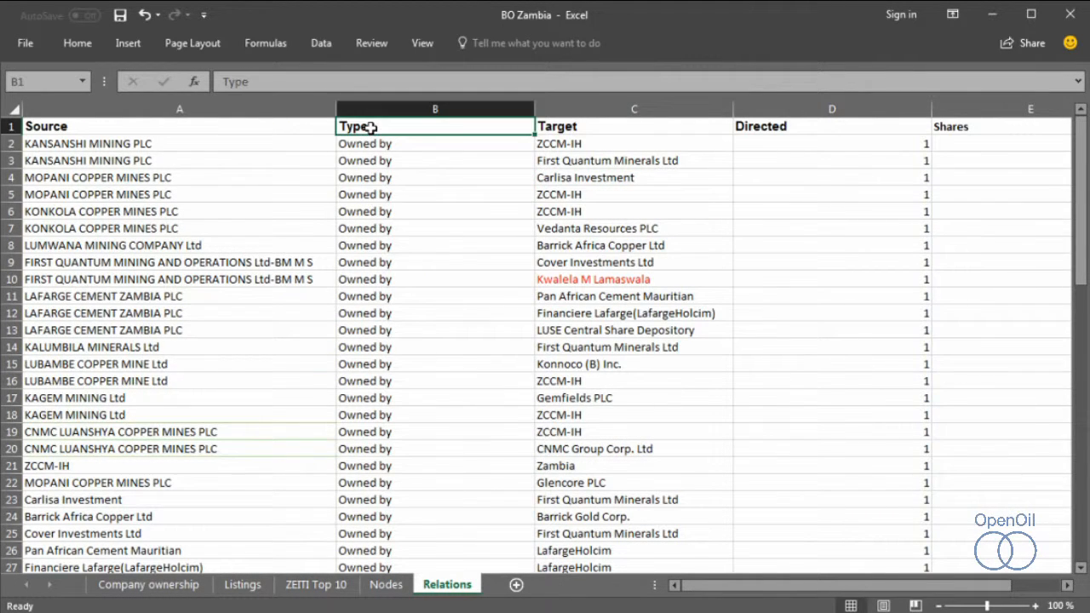
{"action": "left_click", "coordinate": [356, 150]}
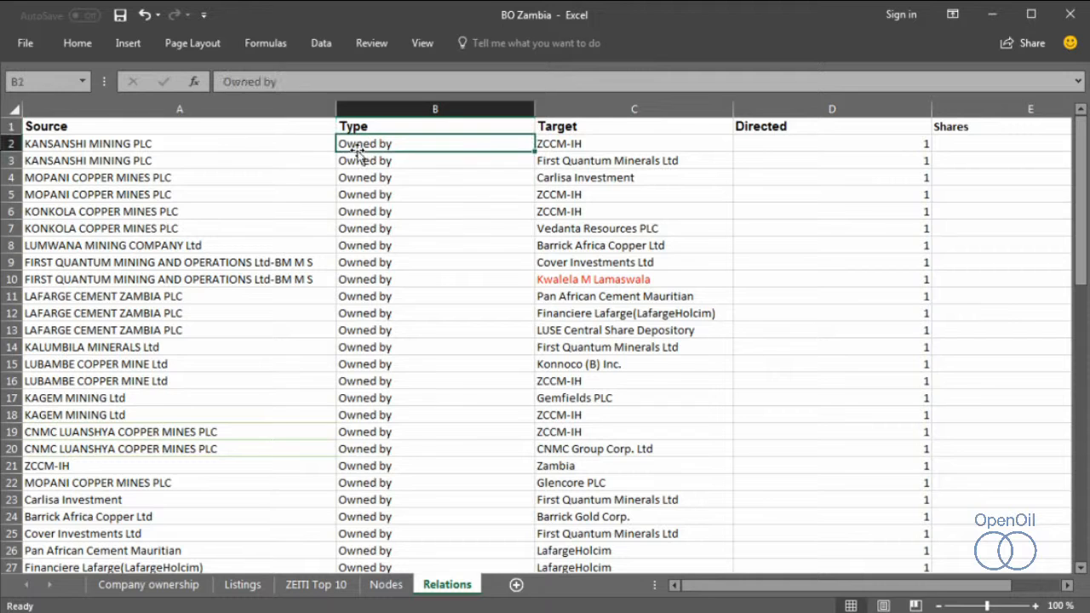
{"action": "left_click", "coordinate": [222, 147]}
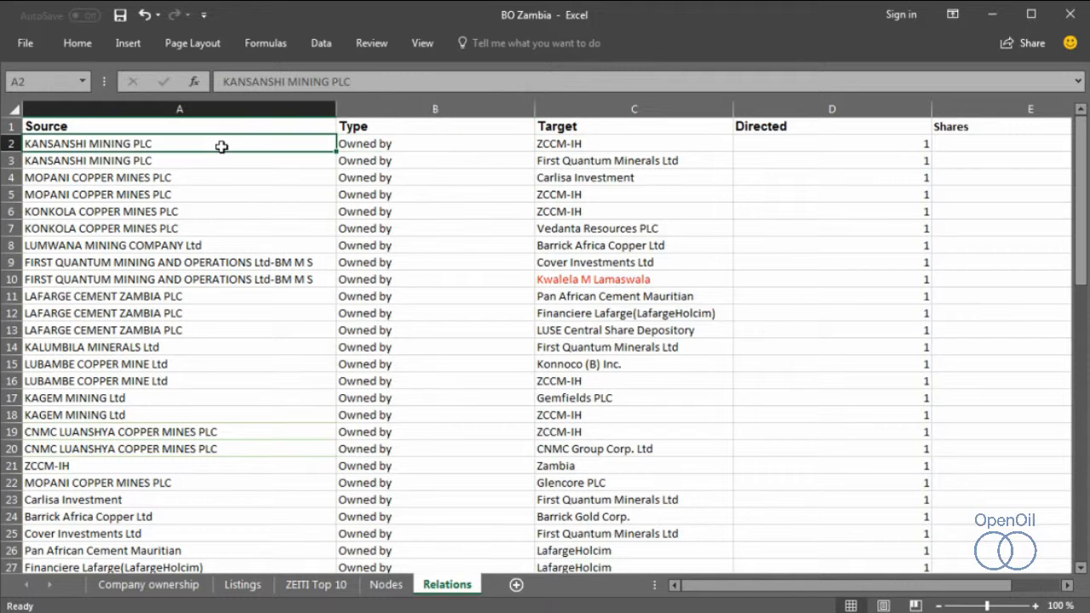
{"action": "left_click", "coordinate": [582, 145]}
Step: Find the first "Incorporated in" relation in row 31 and check its target
{"action": "scroll", "coordinate": [551, 321], "scroll_direction": "down", "scroll_amount": 2}
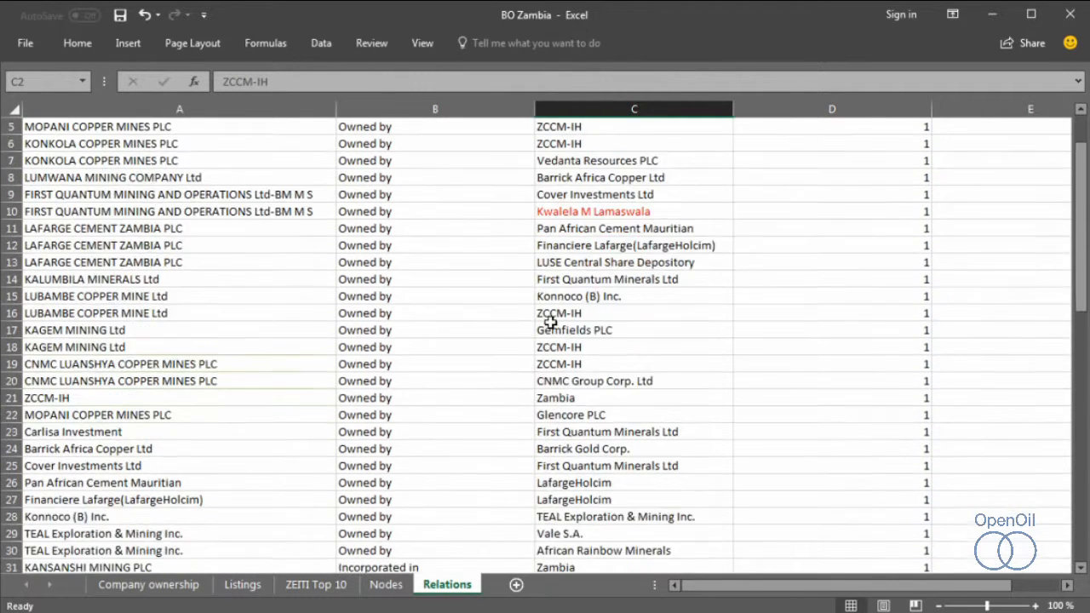
{"action": "scroll", "coordinate": [551, 321], "scroll_direction": "down", "scroll_amount": 3}
{"action": "left_click", "coordinate": [380, 384]}
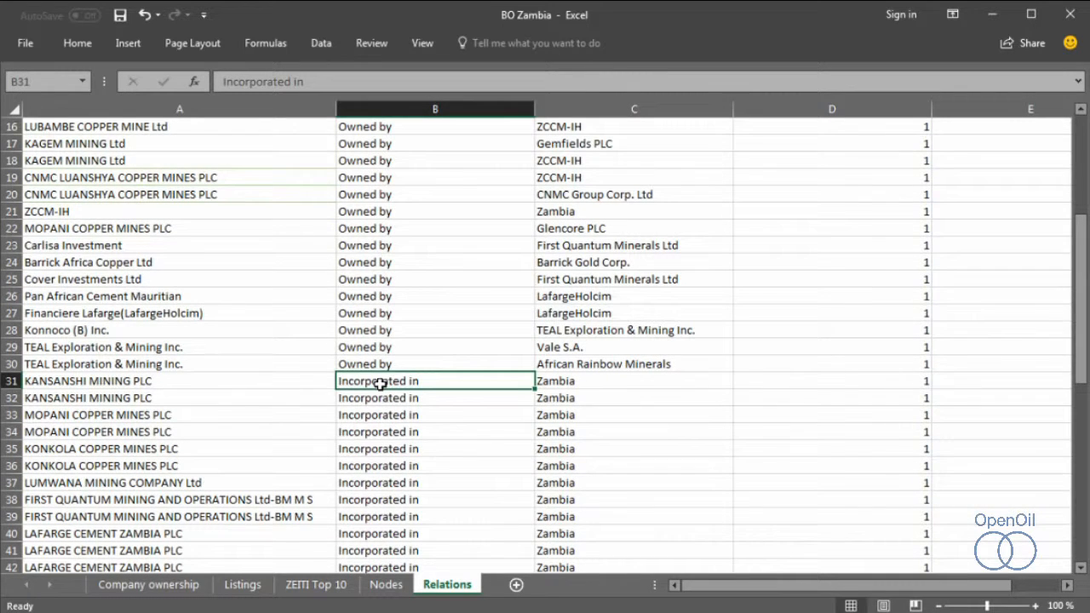
{"action": "scroll", "coordinate": [379, 384], "scroll_direction": "down", "scroll_amount": 1}
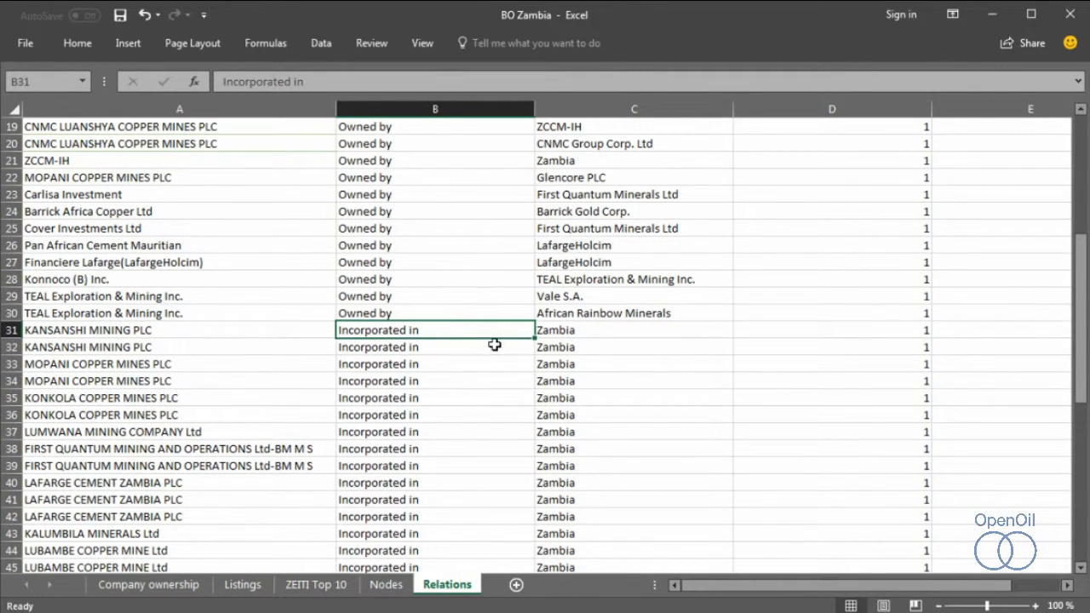
{"action": "left_click", "coordinate": [546, 330]}
Step: Find the first "Listed" relation in row 57 and check its source company and target stock exchange
{"action": "scroll", "coordinate": [460, 402], "scroll_direction": "down", "scroll_amount": 5}
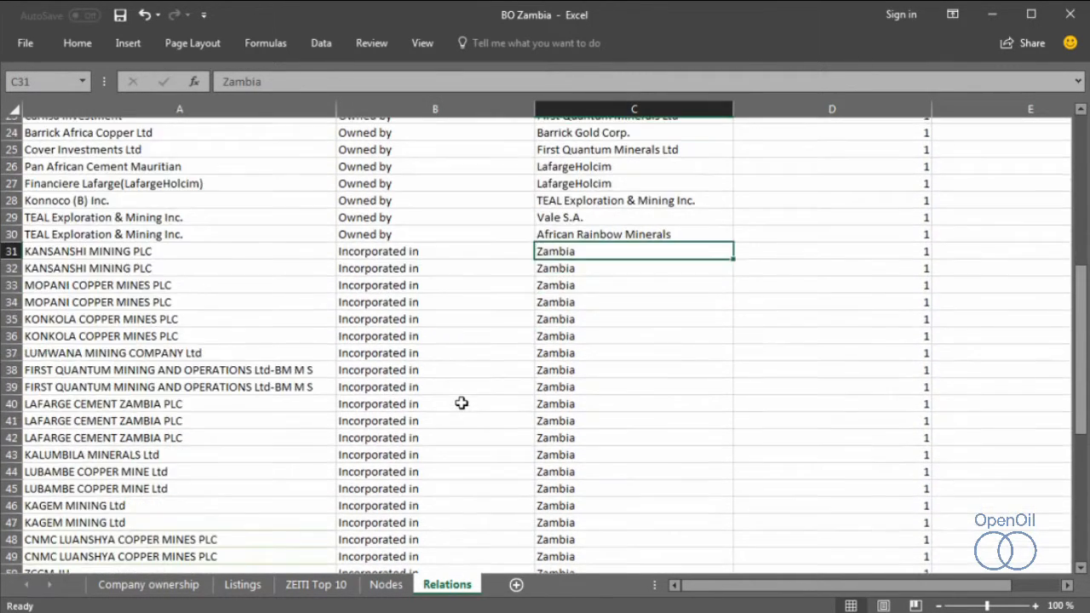
{"action": "scroll", "coordinate": [461, 402], "scroll_direction": "down", "scroll_amount": 1}
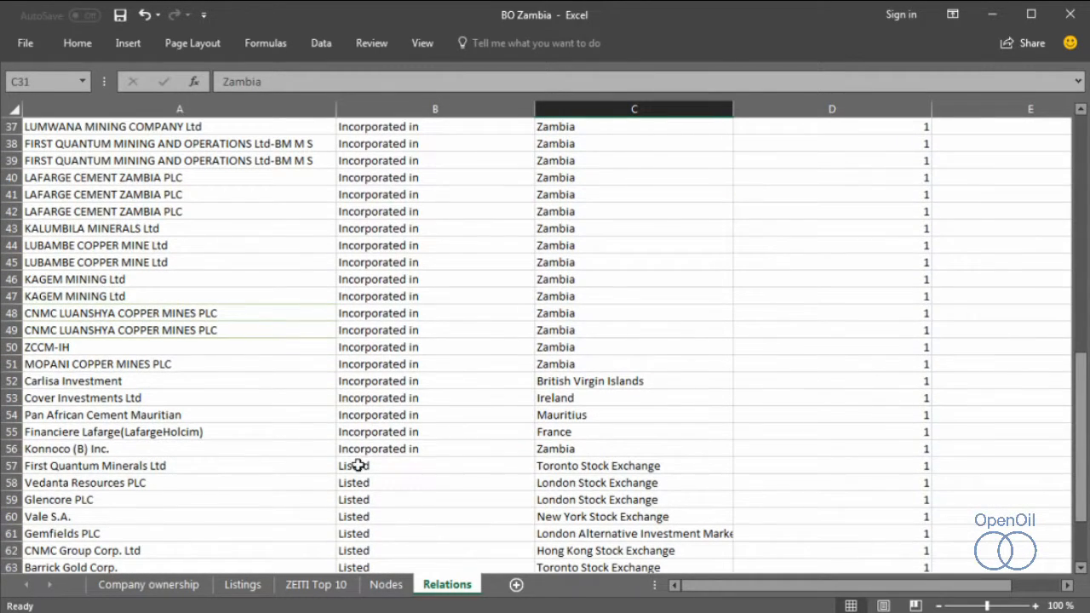
{"action": "left_click", "coordinate": [357, 465]}
{"action": "left_click", "coordinate": [261, 460]}
{"action": "left_click", "coordinate": [556, 464]}
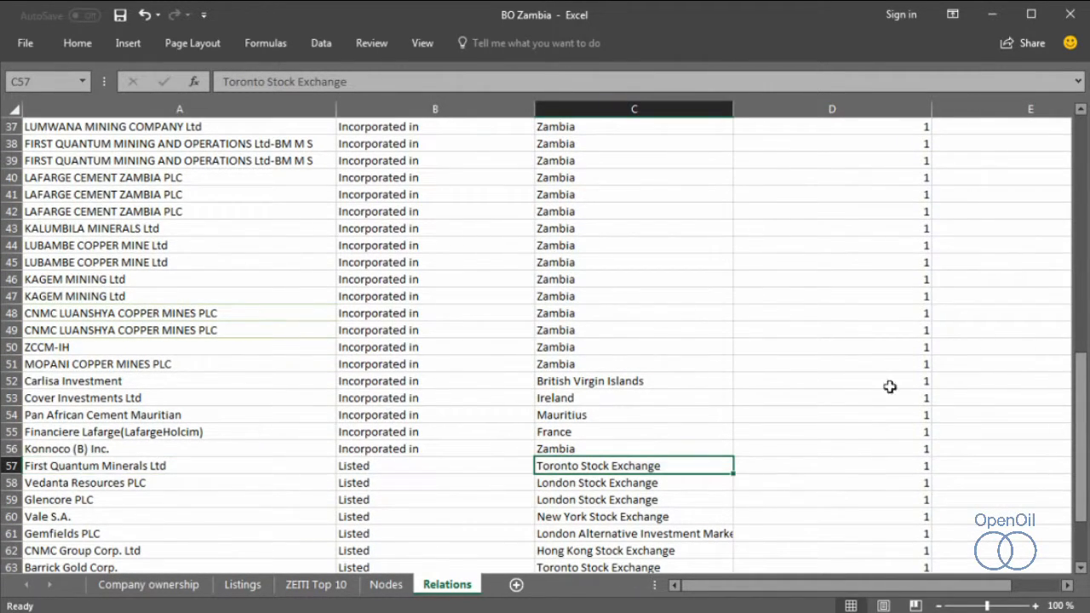
Step: Check the values in the Directed column of the Relations sheet from row 2 downward
{"action": "scroll", "coordinate": [997, 342], "scroll_direction": "up", "scroll_amount": 12}
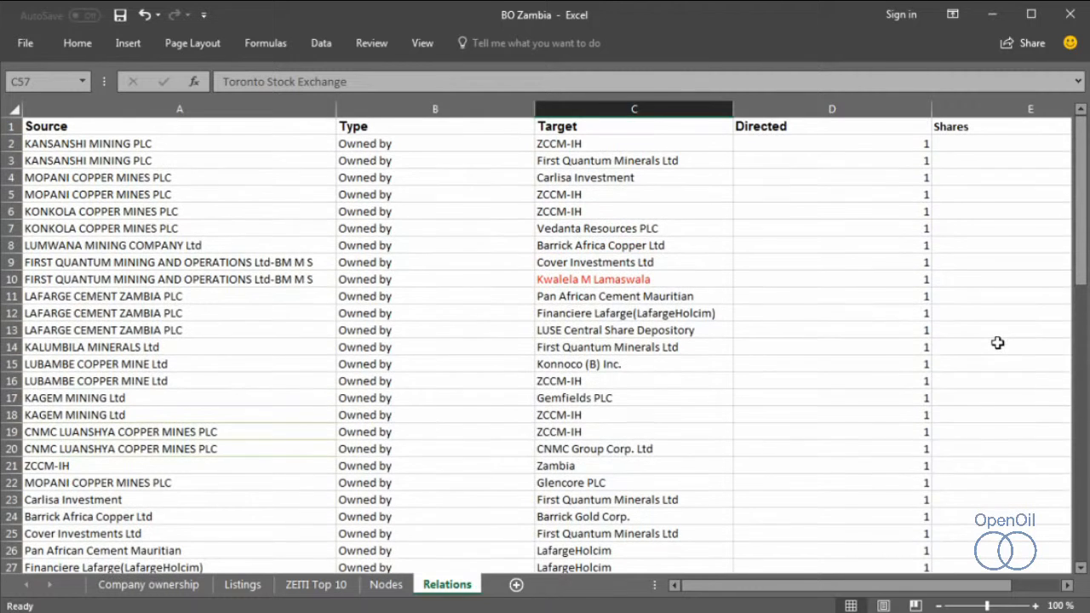
{"action": "left_click", "coordinate": [913, 144]}
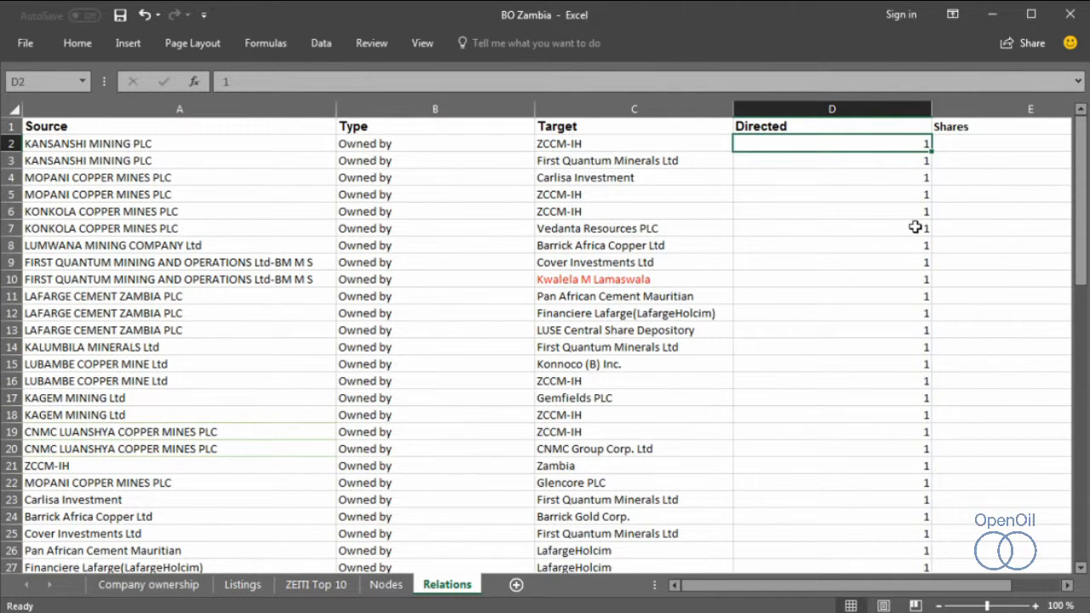
{"action": "scroll", "coordinate": [915, 227], "scroll_direction": "down", "scroll_amount": 3}
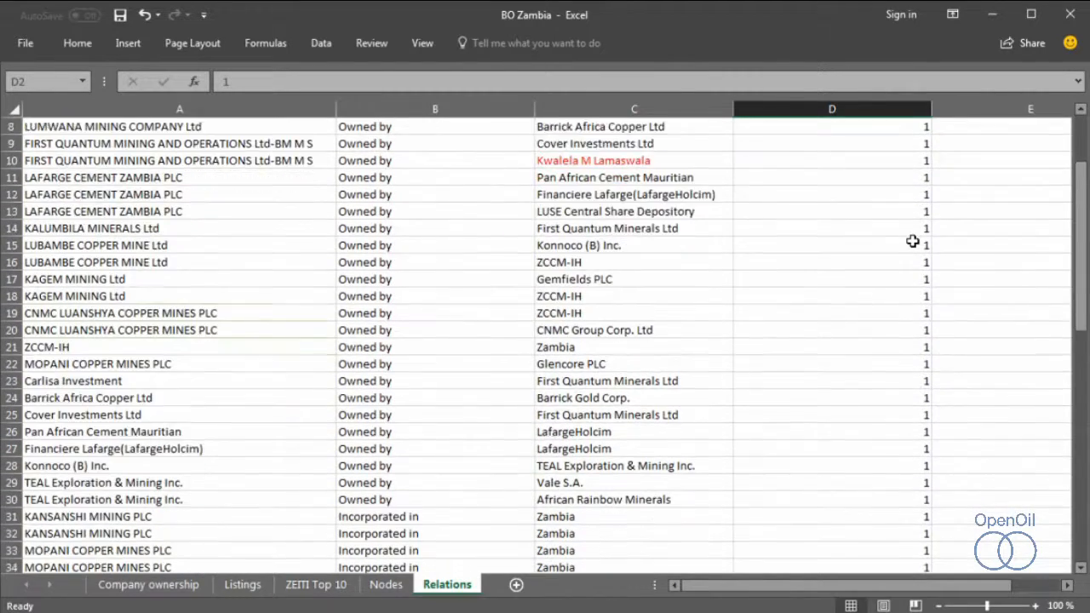
{"action": "scroll", "coordinate": [912, 240], "scroll_direction": "up", "scroll_amount": 3}
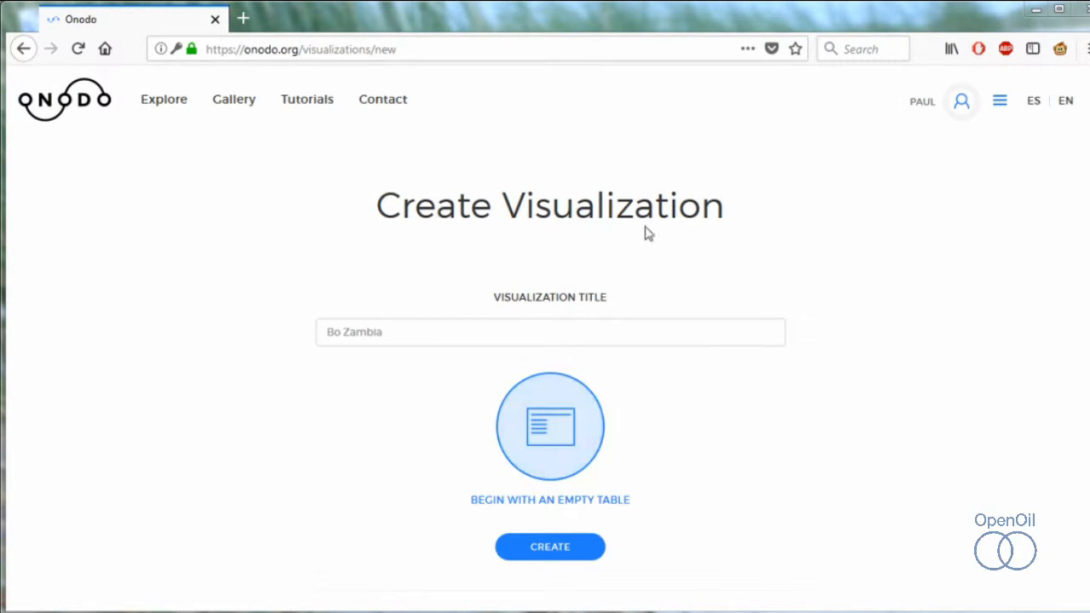
Step: Switch to Onodo in the browser, upload the BO Zambia.xlsx file and create the Bo Zambia visualization from it
{"action": "scroll", "coordinate": [826, 420], "scroll_direction": "down", "scroll_amount": 5}
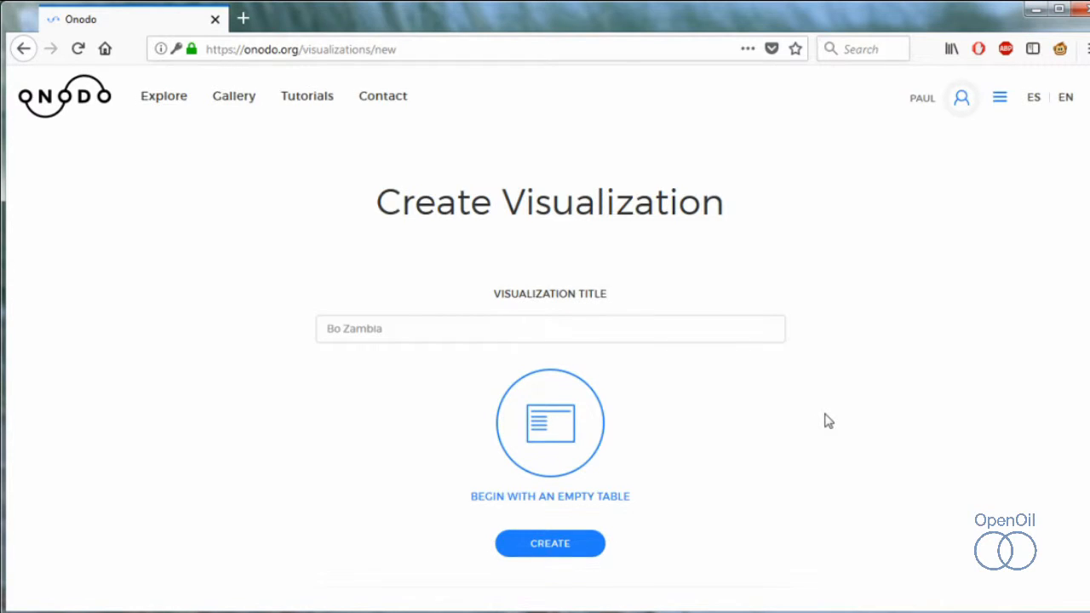
{"action": "left_click", "coordinate": [571, 415]}
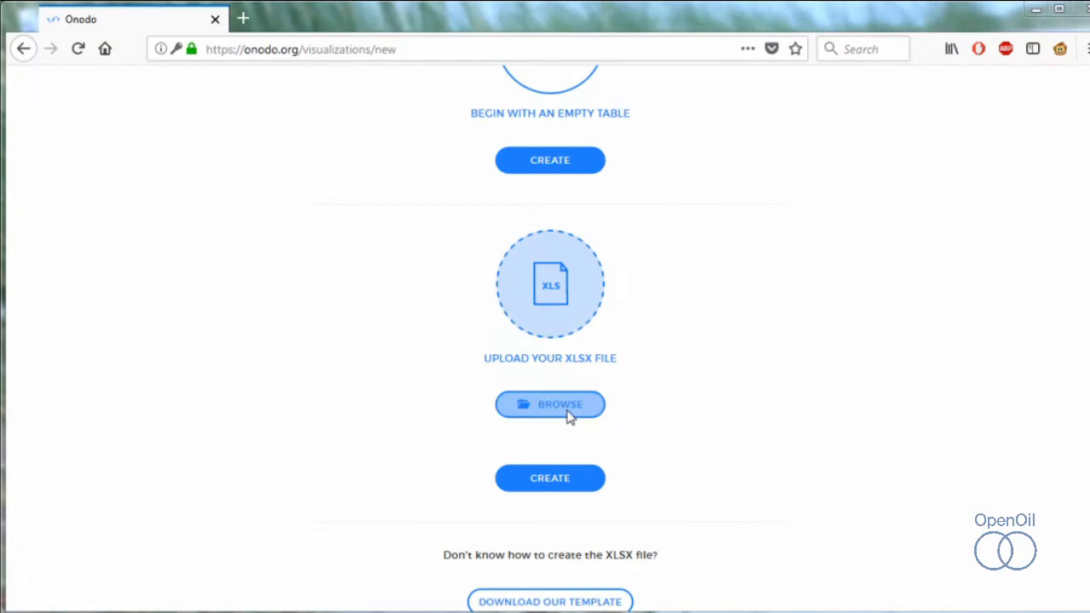
{"action": "left_click", "coordinate": [223, 136]}
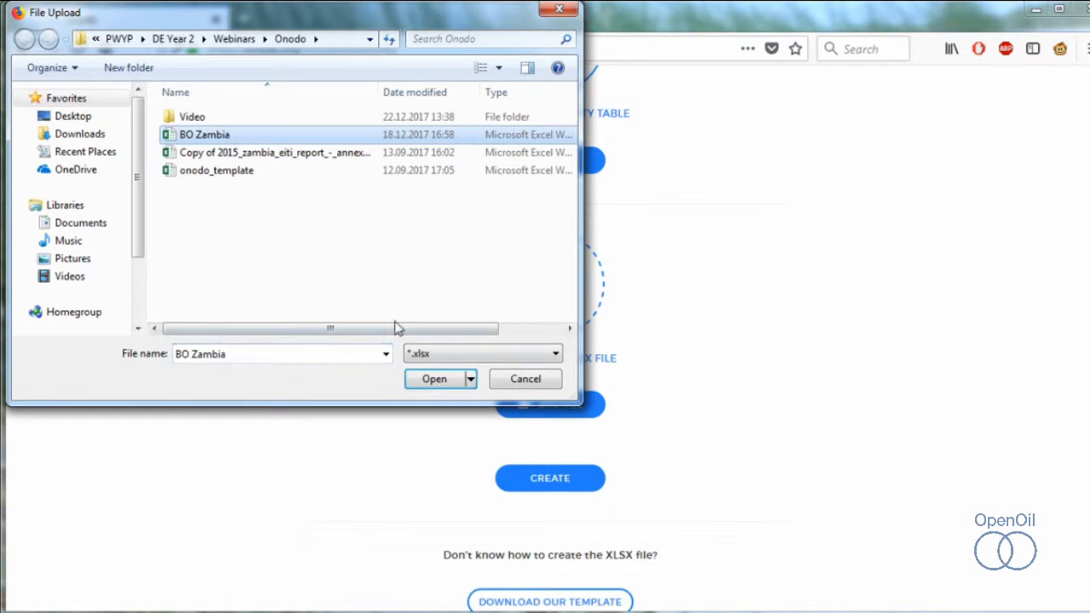
{"action": "left_click", "coordinate": [436, 379]}
{"action": "scroll", "coordinate": [684, 440], "scroll_direction": "down", "scroll_amount": 2}
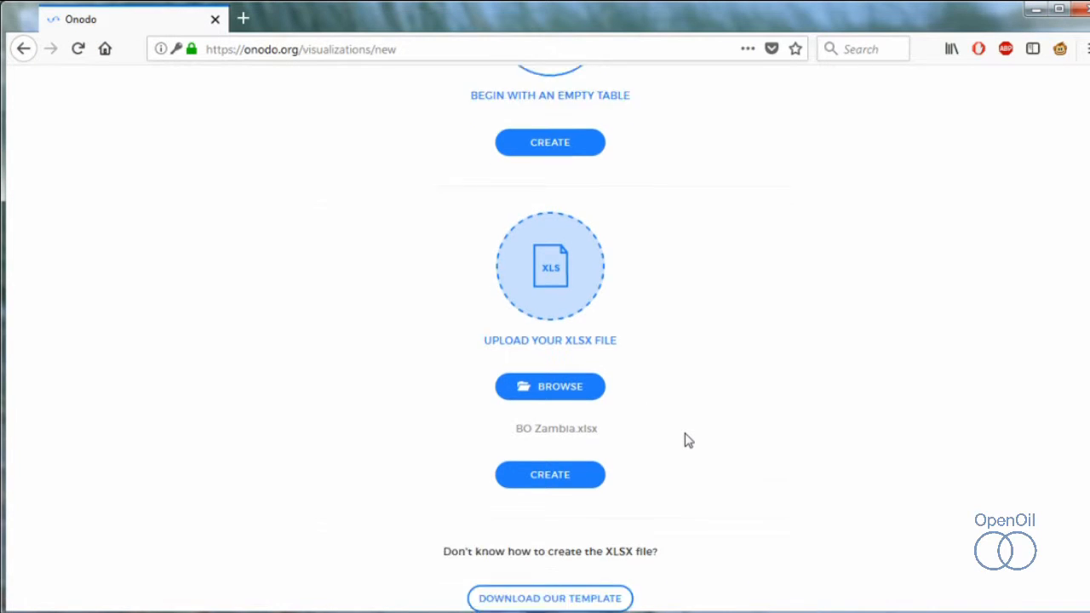
{"action": "left_click", "coordinate": [569, 402]}
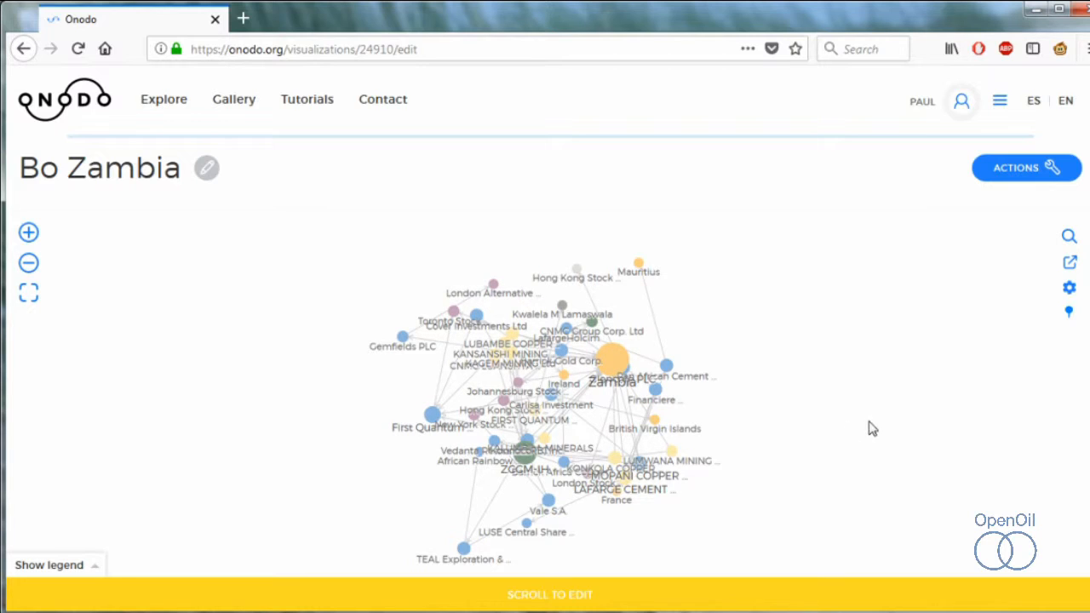
Step: Set the node size to be based on the Strength column in the visualization settings
{"action": "left_click", "coordinate": [1068, 289]}
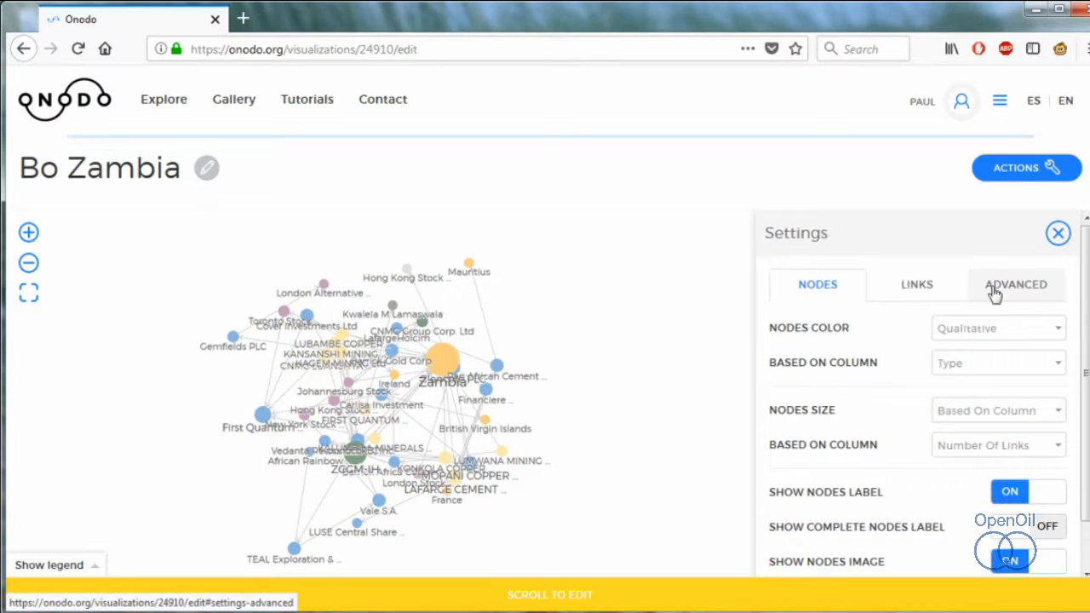
{"action": "left_click", "coordinate": [1010, 451]}
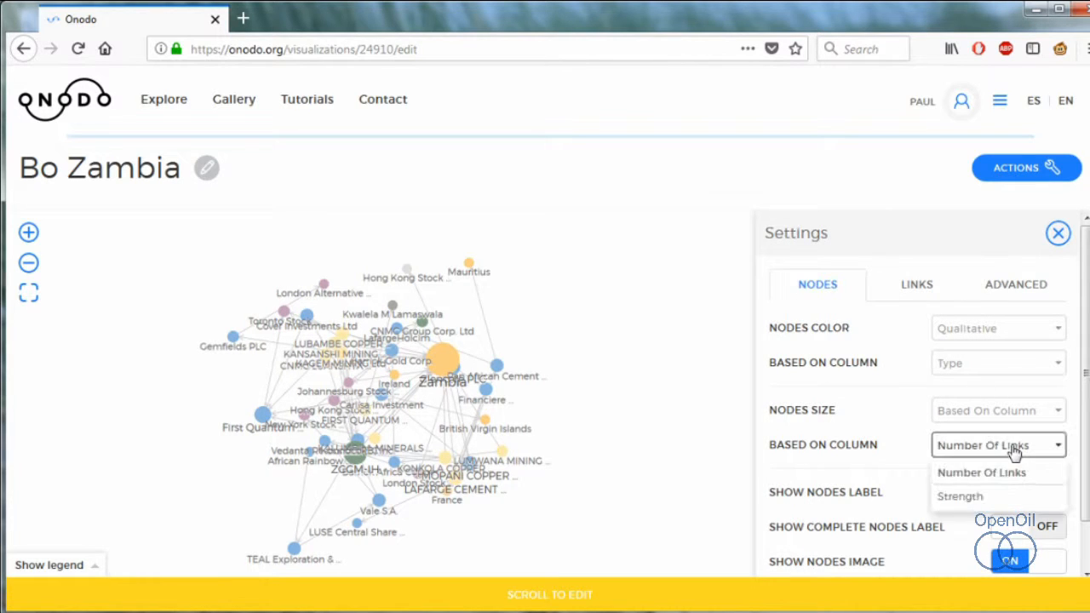
{"action": "left_click", "coordinate": [975, 500]}
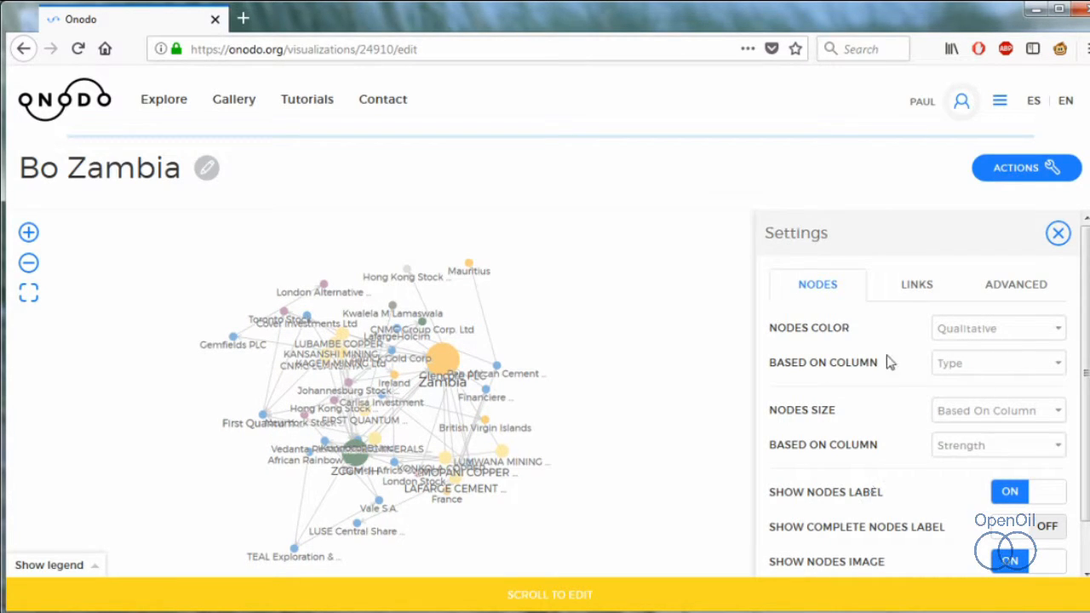
{"action": "left_click", "coordinate": [518, 249]}
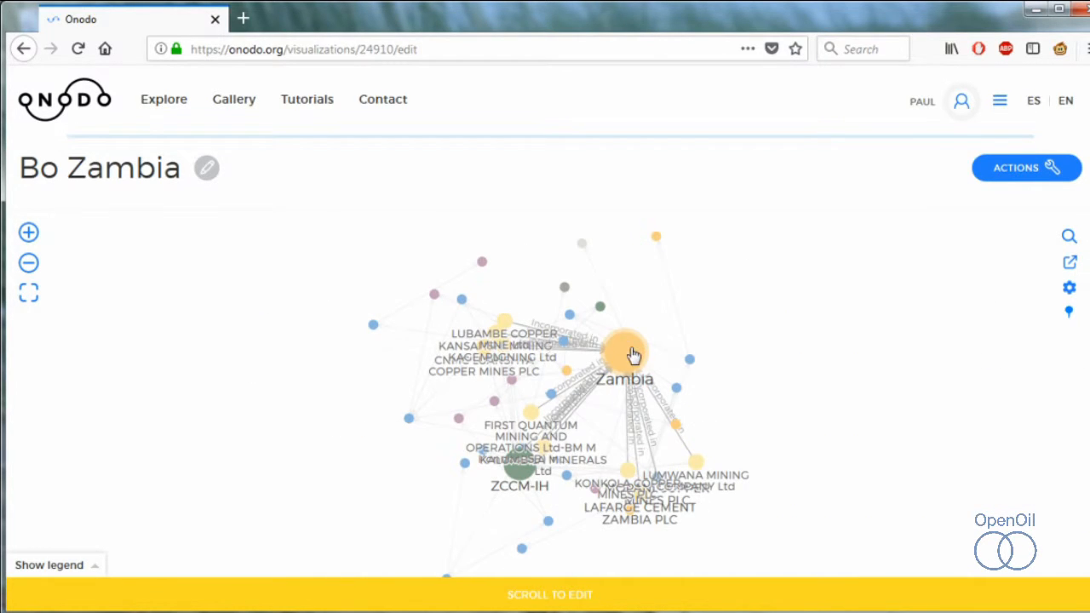
Step: Pull the Zambia and ZCCM-IH nodes out of the cluster, placing ZCCM-IH above Zambia on the right of the other nodes
{"action": "left_click_drag", "start_coordinate": [632, 352], "coordinate": [934, 349]}
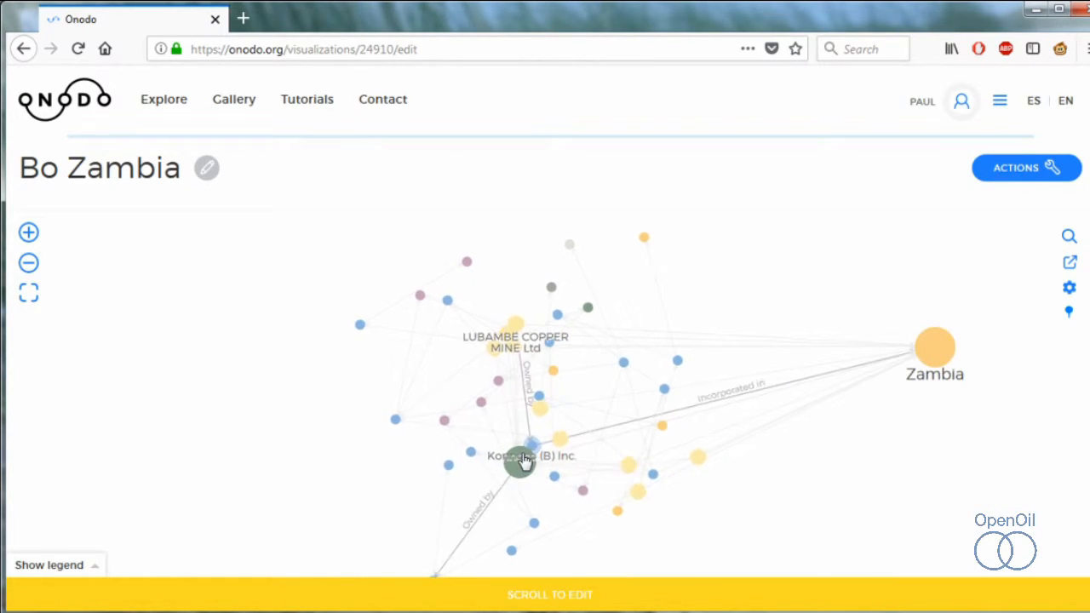
{"action": "left_click_drag", "start_coordinate": [518, 462], "coordinate": [822, 284]}
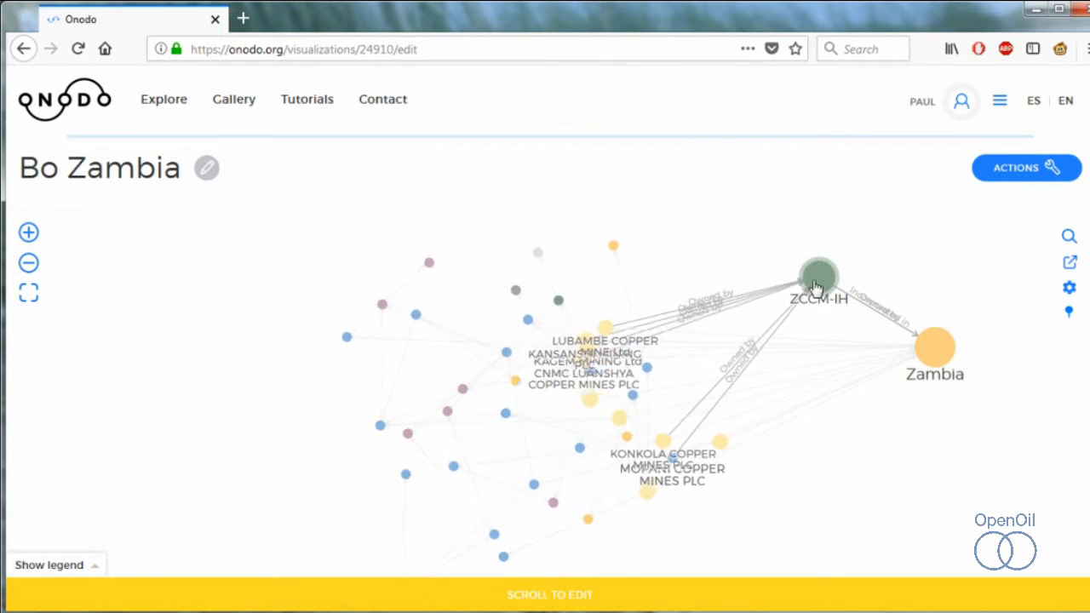
{"action": "scroll", "coordinate": [545, 341], "scroll_direction": "down", "scroll_amount": 1}
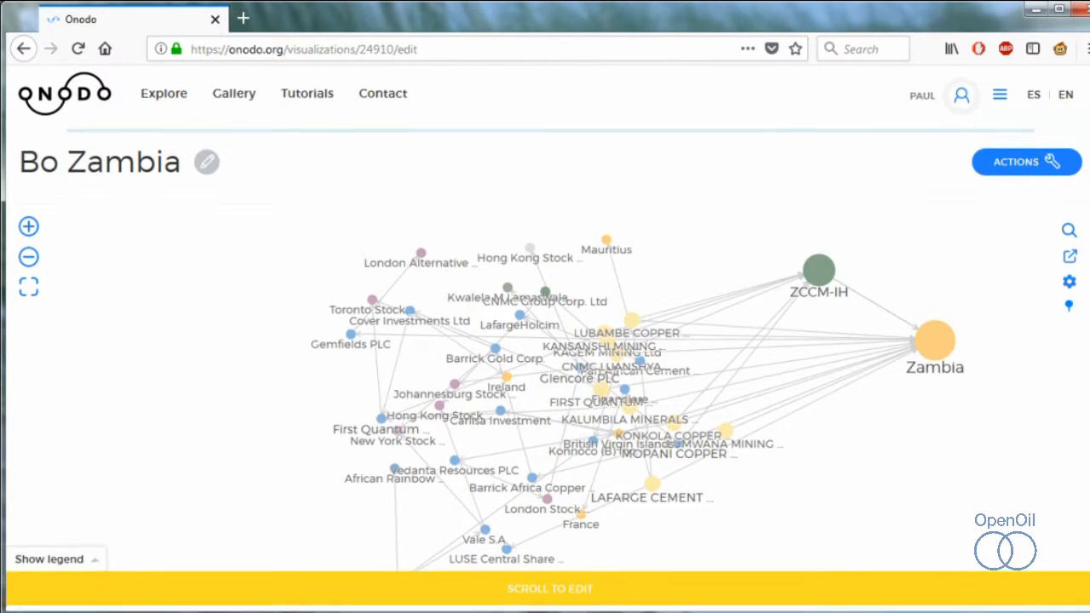
{"action": "left_click_drag", "start_coordinate": [674, 492], "coordinate": [617, 523]}
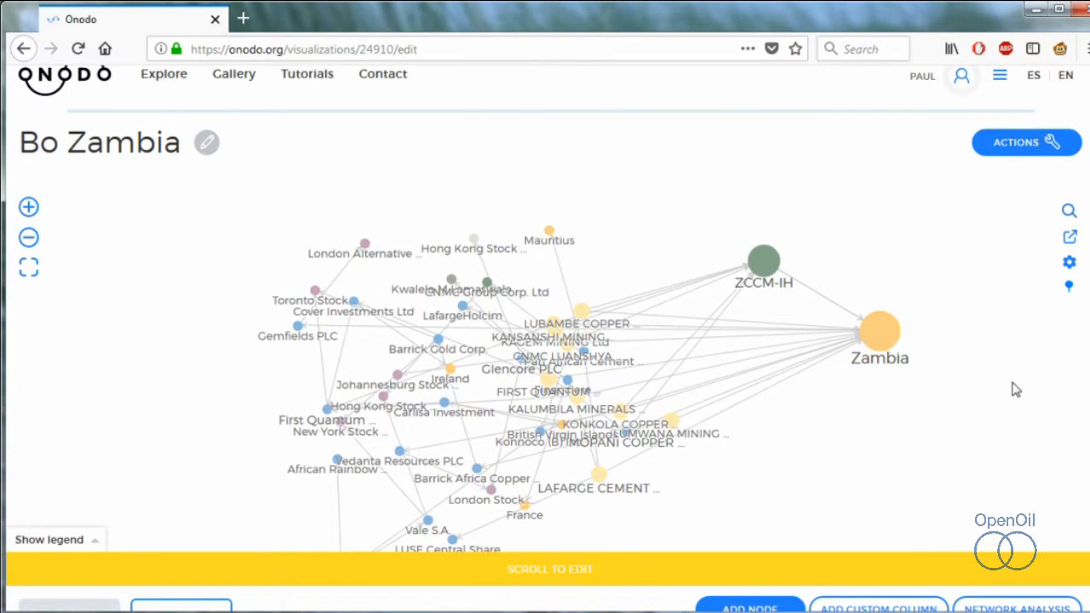
Step: Check the source, link type and target of the first Barrick Gold Corp. listing in the Links table
{"action": "scroll", "coordinate": [545, 340], "scroll_direction": "down", "scroll_amount": 3}
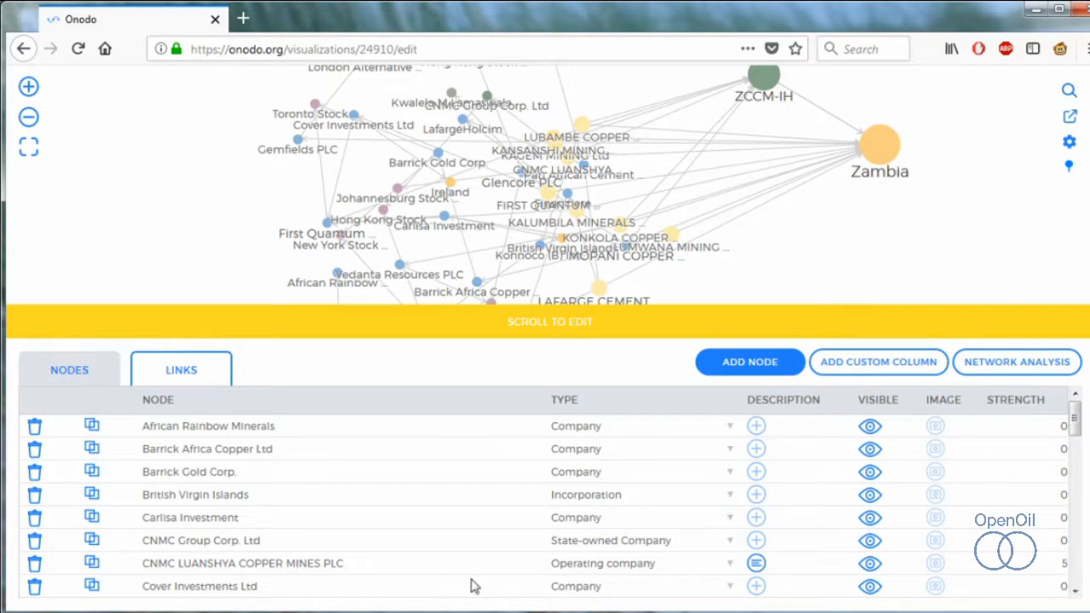
{"action": "left_click", "coordinate": [185, 377]}
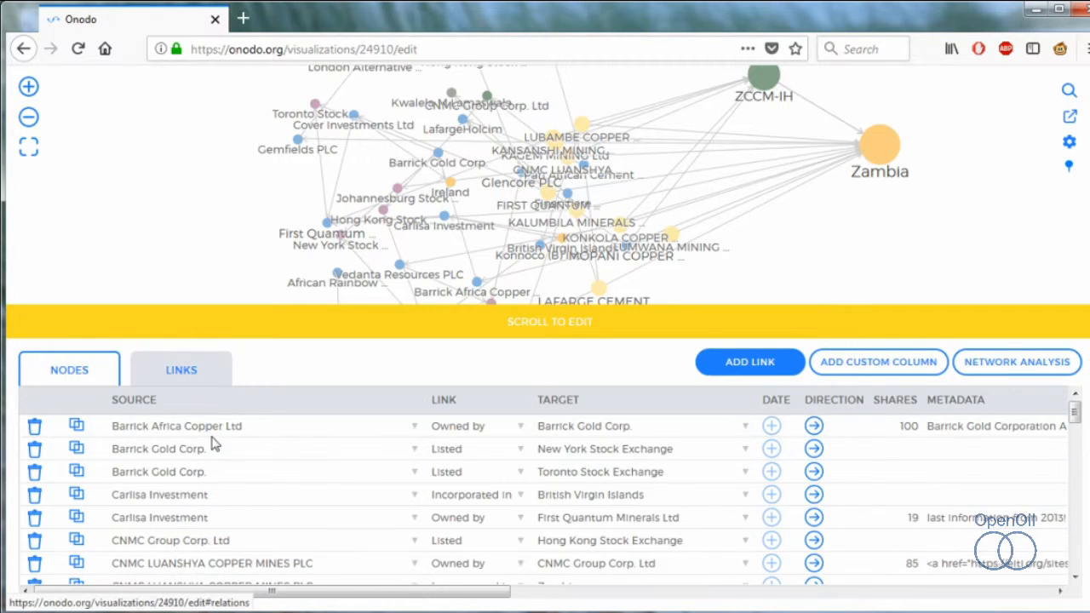
{"action": "left_click", "coordinate": [270, 456]}
{"action": "left_click", "coordinate": [469, 456]}
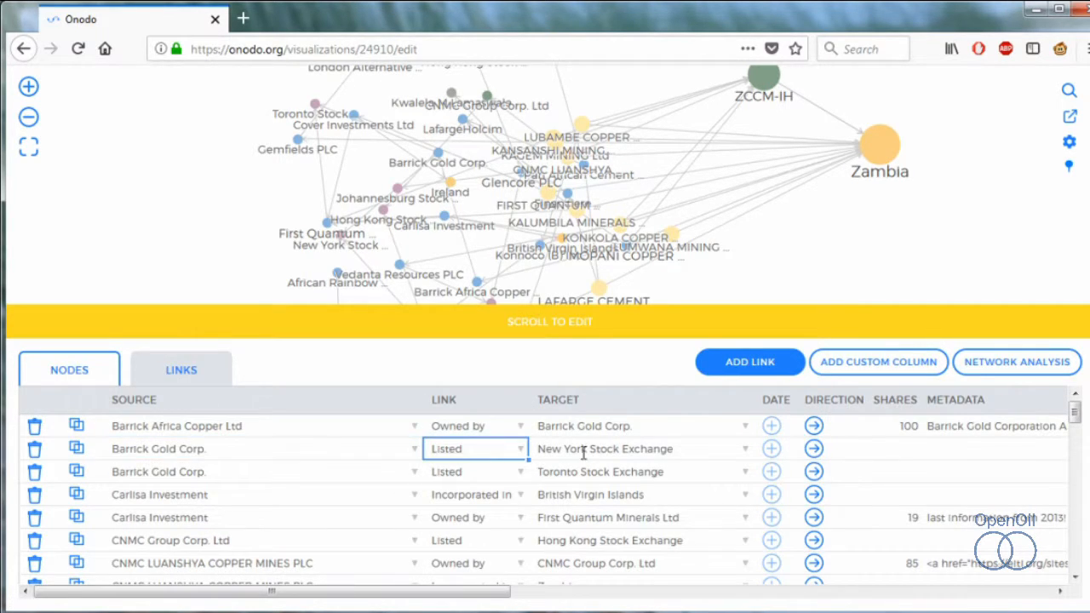
{"action": "left_click", "coordinate": [592, 452]}
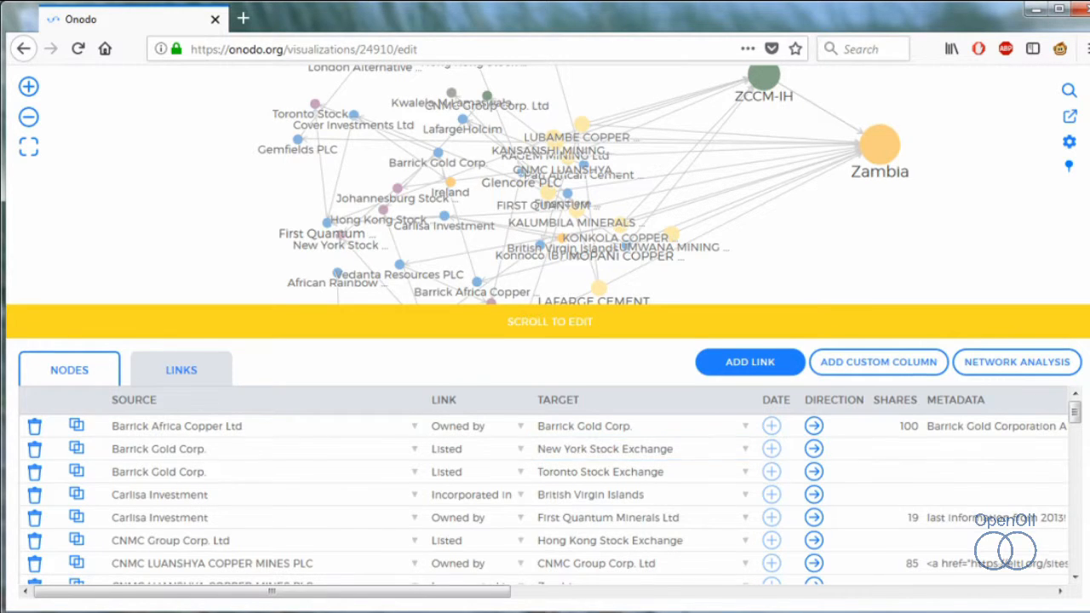
Step: Return to the network graph and turn off the node labels in its settings
{"action": "scroll", "coordinate": [545, 341], "scroll_direction": "up", "scroll_amount": 4}
{"action": "scroll", "coordinate": [545, 340], "scroll_direction": "up", "scroll_amount": 1}
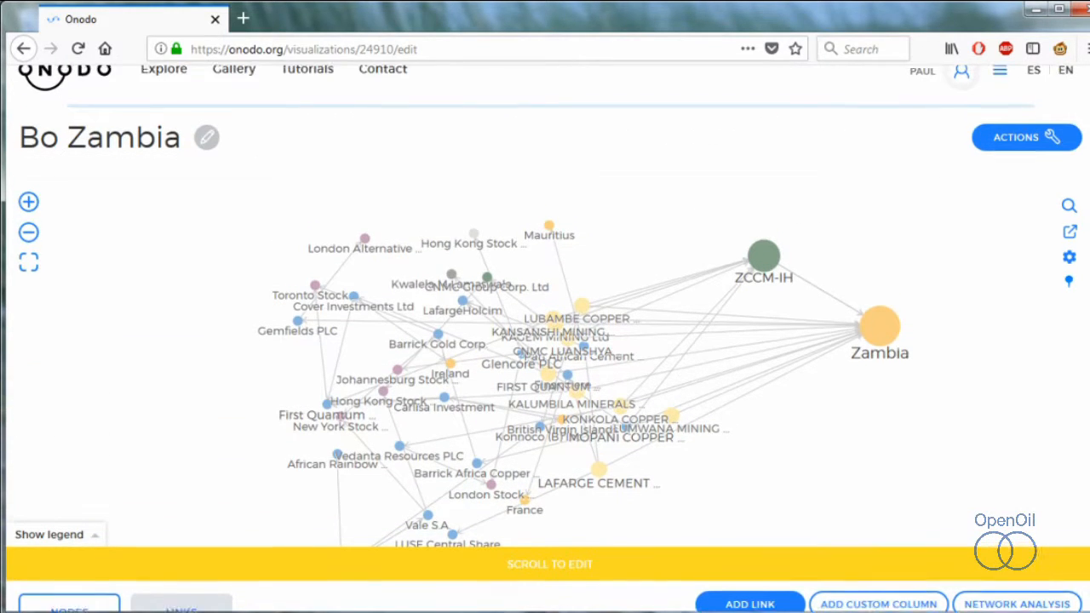
{"action": "left_click_drag", "start_coordinate": [805, 400], "coordinate": [779, 376]}
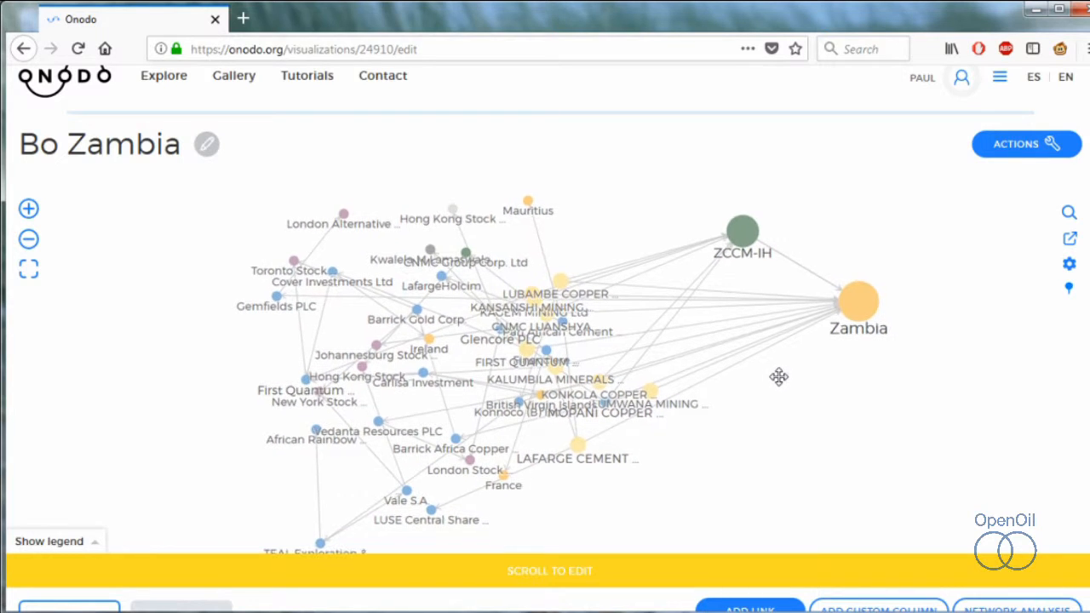
{"action": "left_click", "coordinate": [1069, 266]}
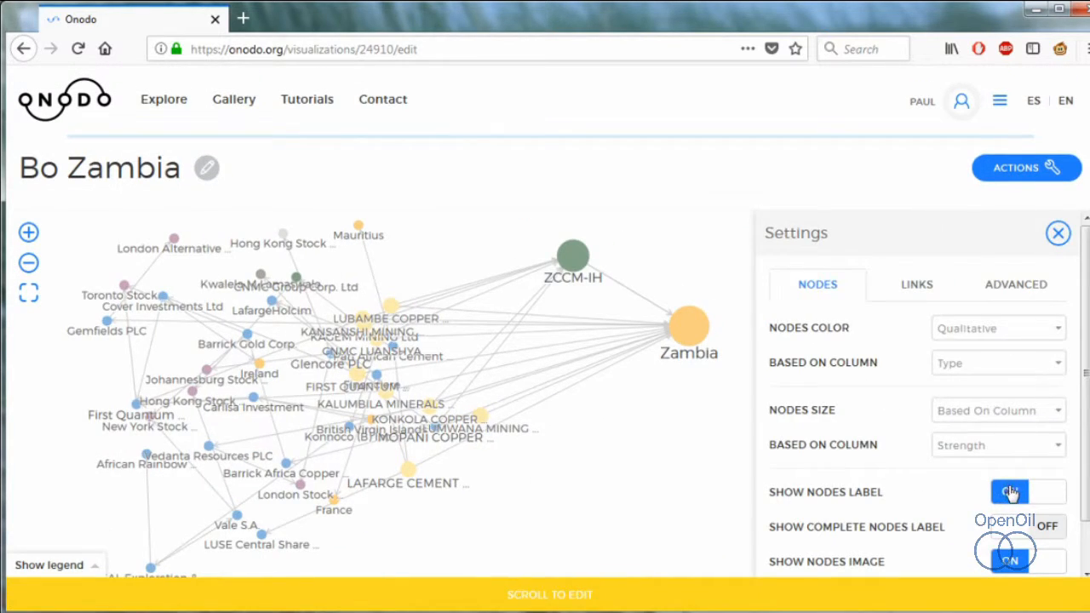
{"action": "left_click", "coordinate": [1011, 494]}
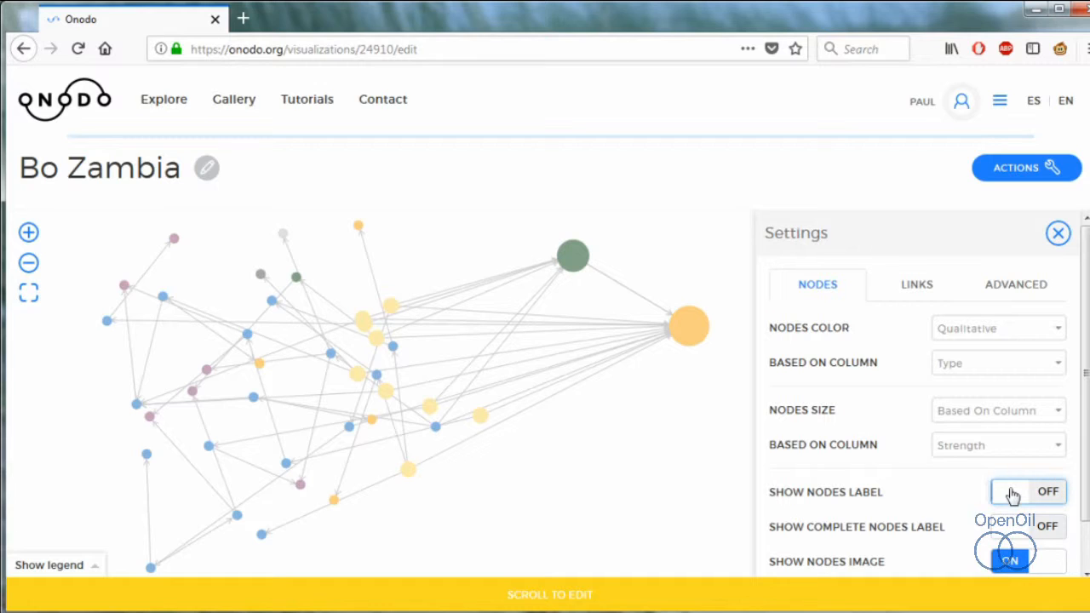
{"action": "left_click", "coordinate": [1057, 234]}
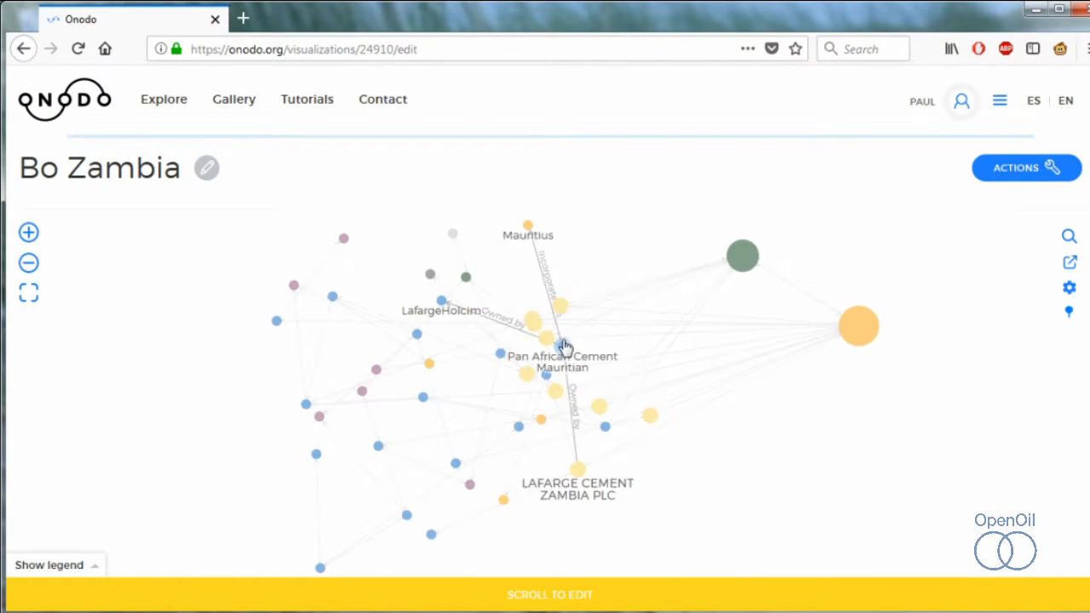
Step: View the detail information of the ZCCM-IH node and of the LafargeHolcim node
{"action": "left_click", "coordinate": [739, 269]}
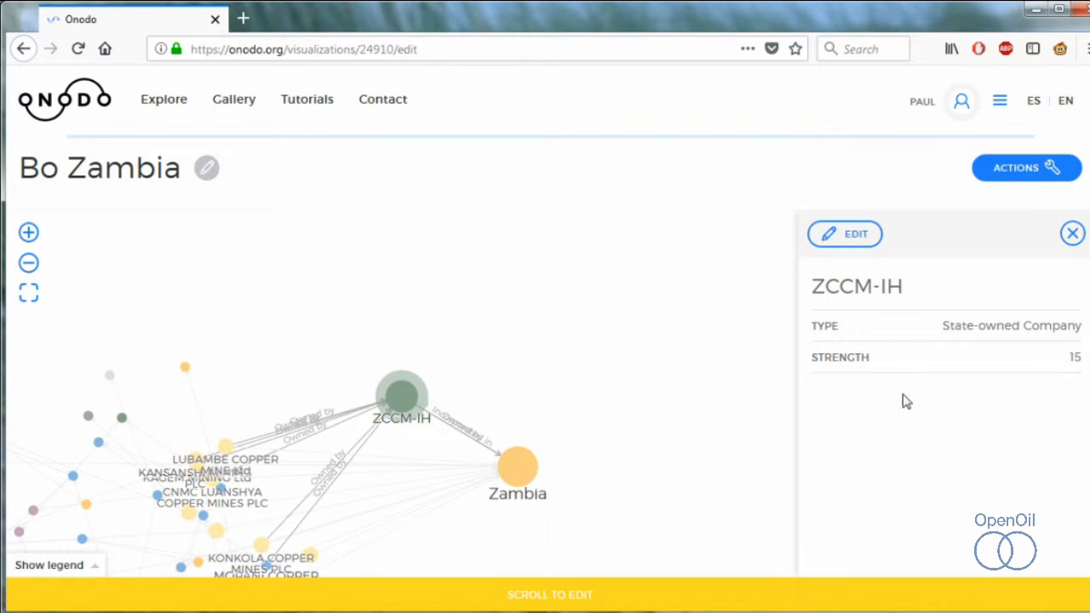
{"action": "left_click", "coordinate": [1071, 235]}
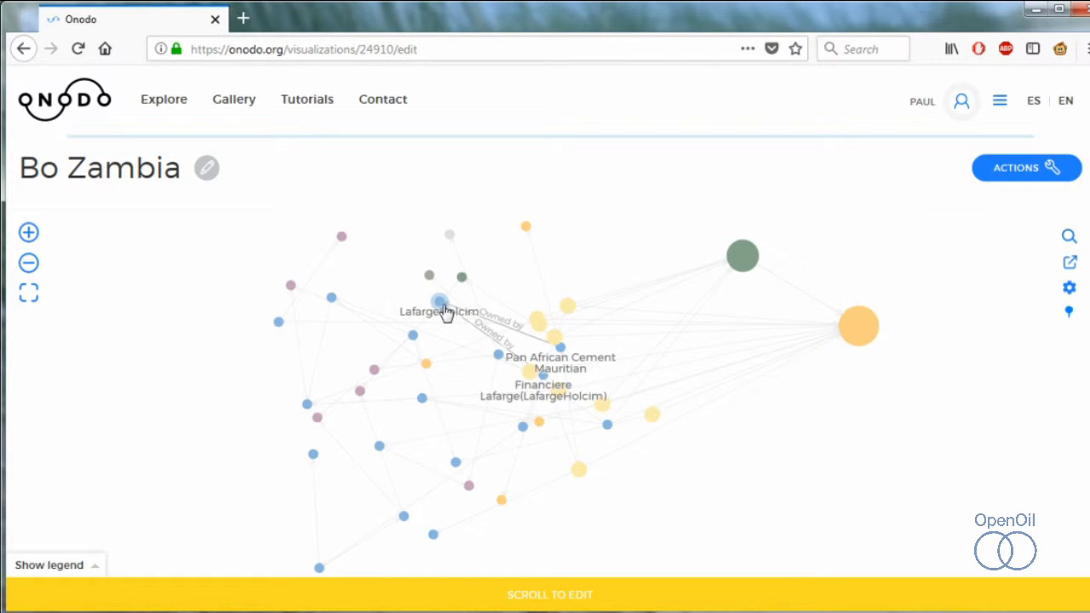
{"action": "left_click", "coordinate": [439, 305]}
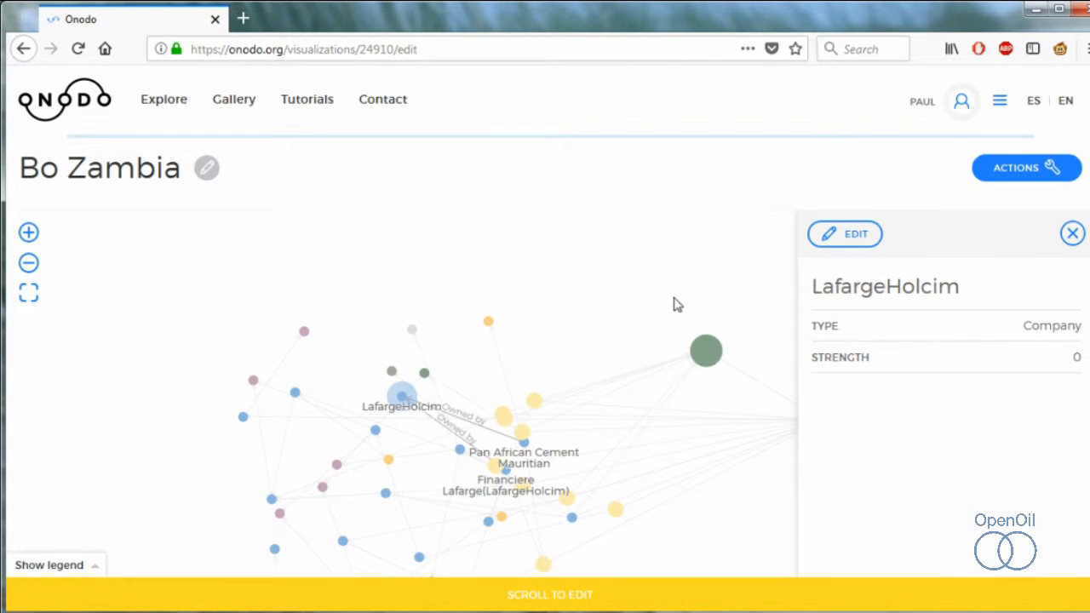
{"action": "left_click", "coordinate": [1070, 235]}
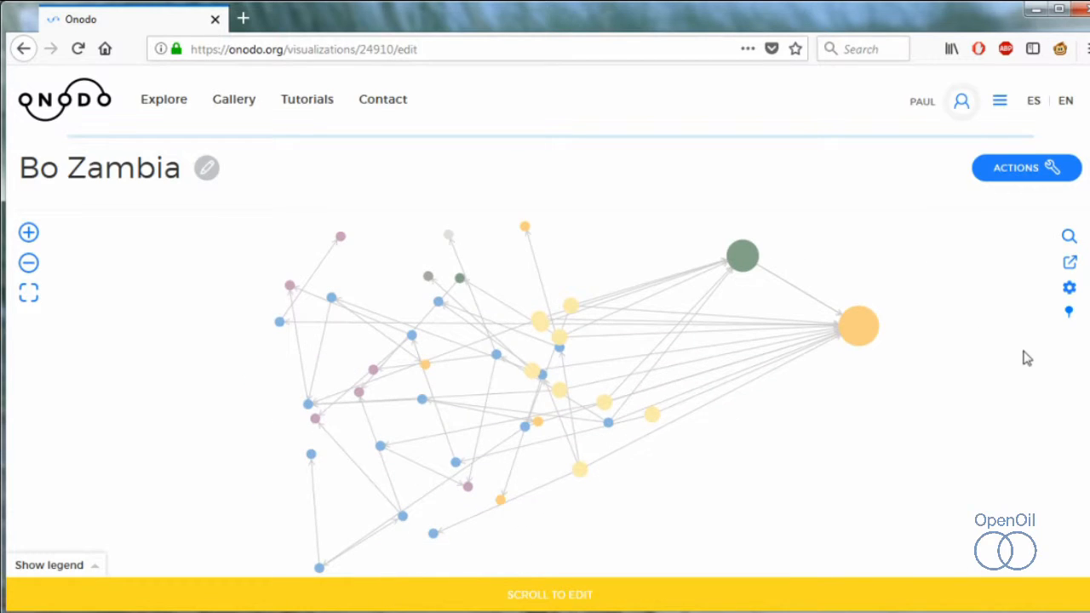
Step: In the advanced settings, try a link distance of 55, and set it back to slightly above mid-range
{"action": "left_click", "coordinate": [1068, 294]}
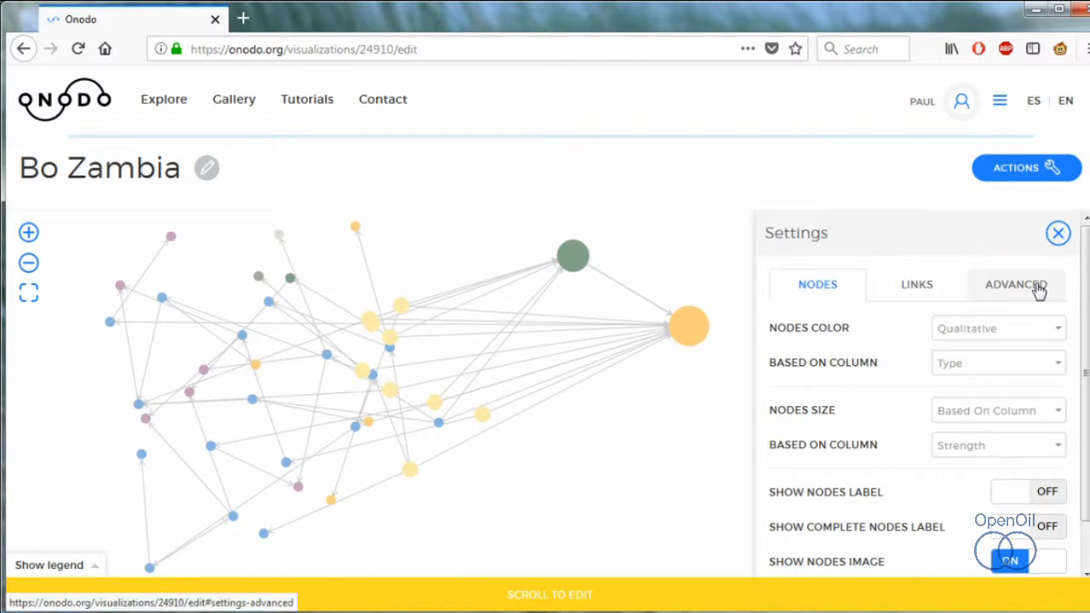
{"action": "left_click", "coordinate": [1038, 290]}
{"action": "mouse_move", "coordinate": [947, 345]}
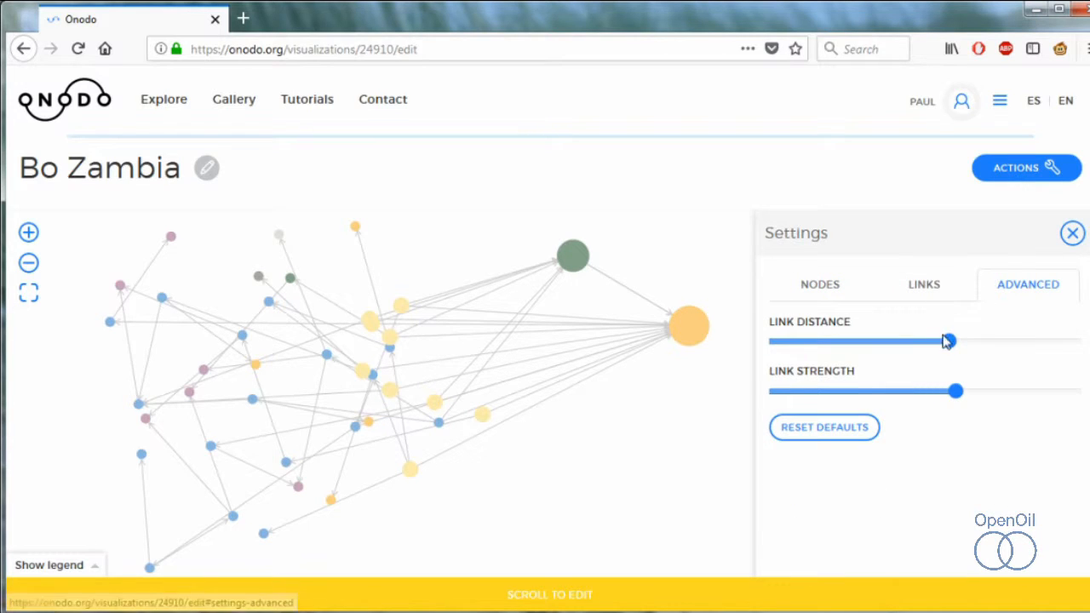
{"action": "left_click_drag", "start_coordinate": [949, 341], "coordinate": [844, 345]}
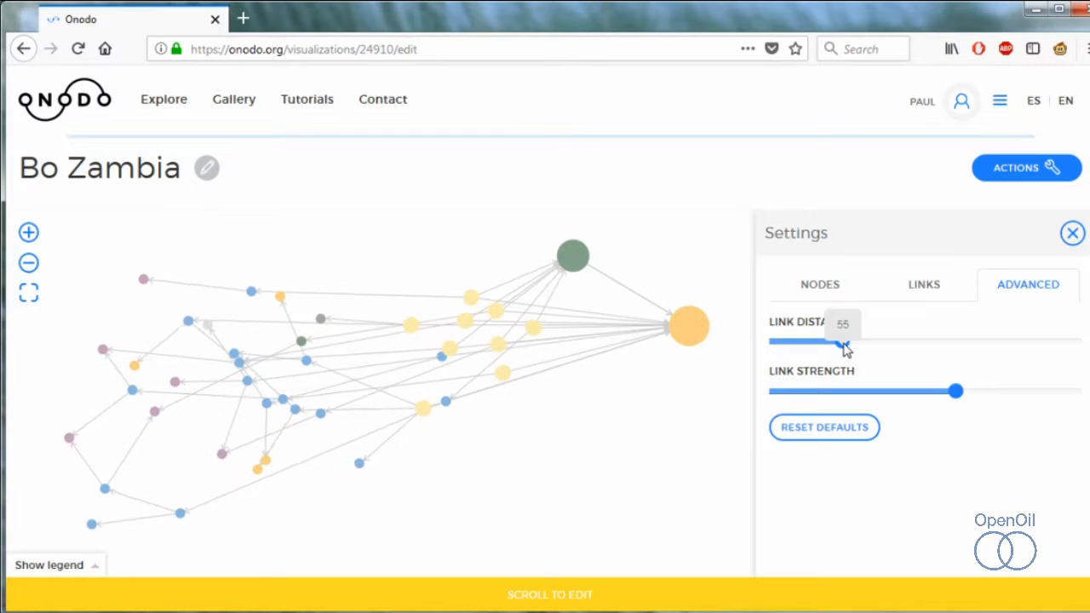
{"action": "left_click", "coordinate": [945, 345]}
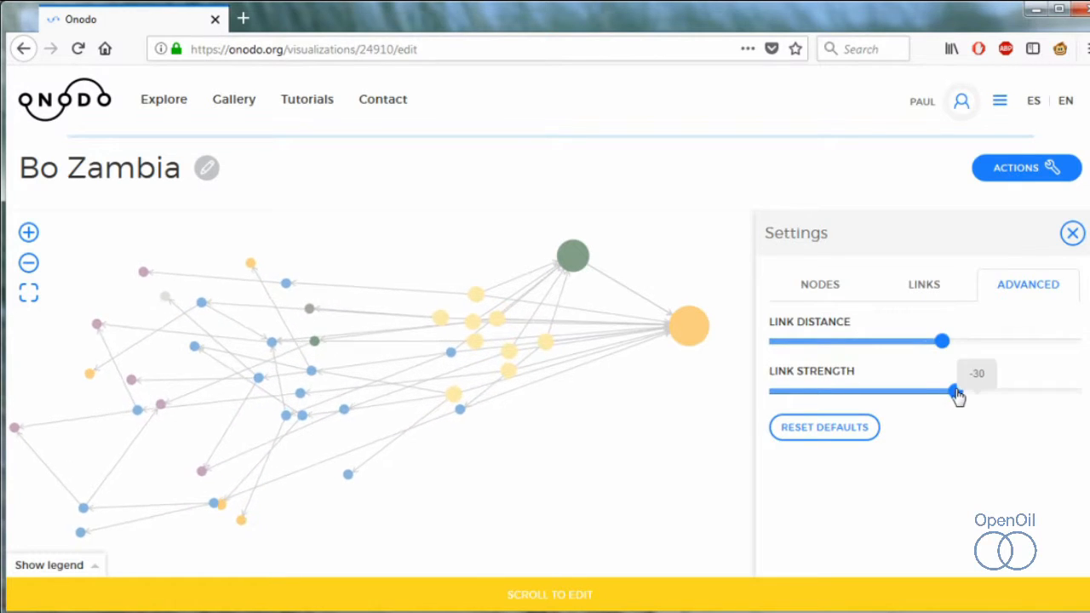
Step: Increase the link strength and move the ZCCM-IH node slightly closer to the Zambia node
{"action": "left_click_drag", "start_coordinate": [956, 394], "coordinate": [1013, 404]}
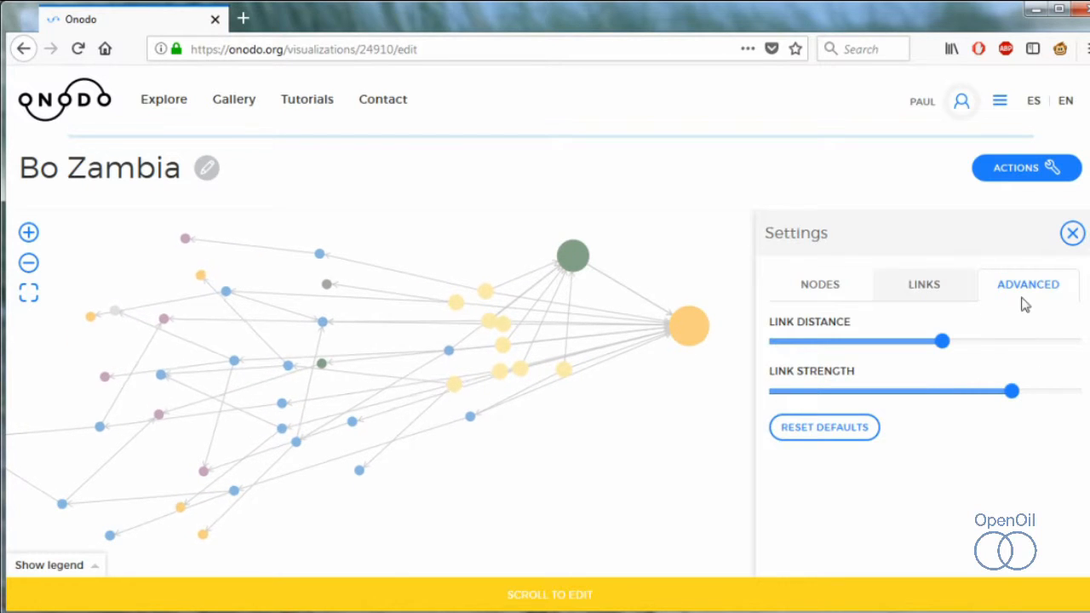
{"action": "left_click", "coordinate": [1072, 233]}
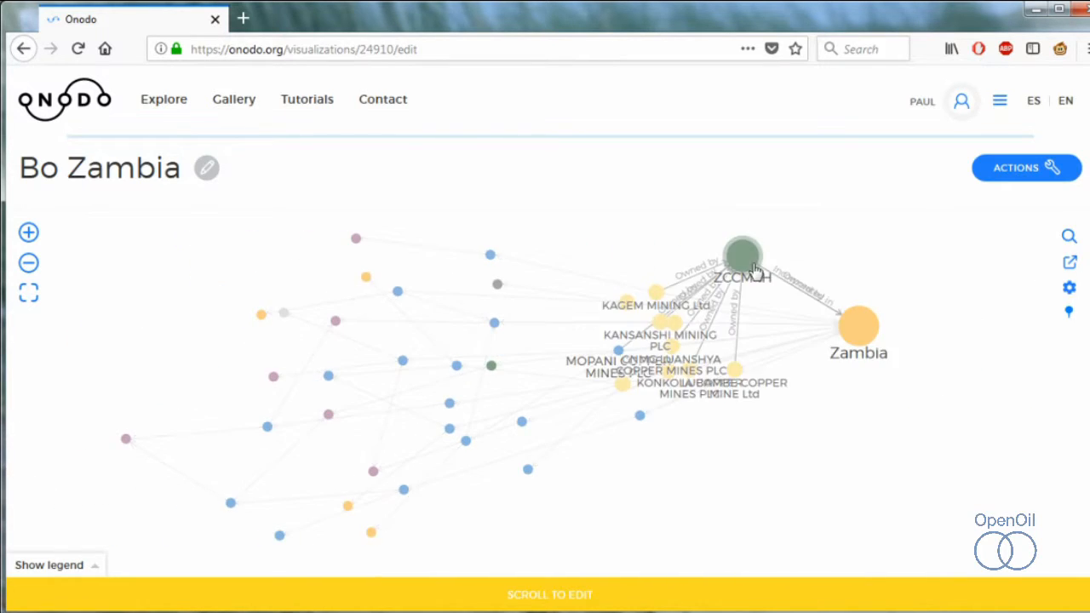
{"action": "left_click_drag", "start_coordinate": [828, 246], "coordinate": [761, 290]}
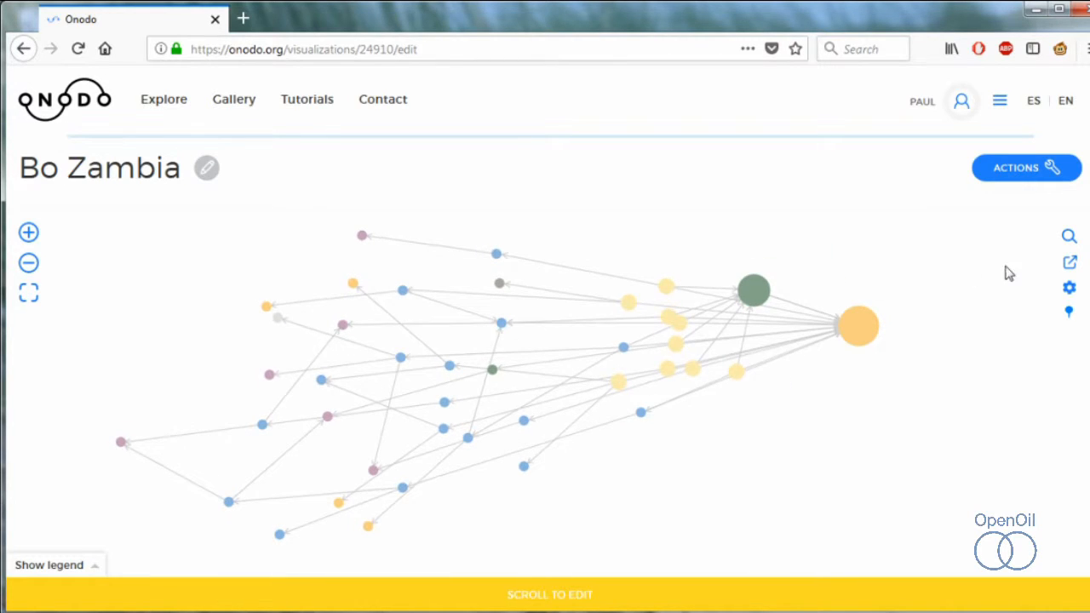
Step: Preview the Bo Zambia visualization and test moving the ZCCM-IH node outward
{"action": "left_click", "coordinate": [1015, 170]}
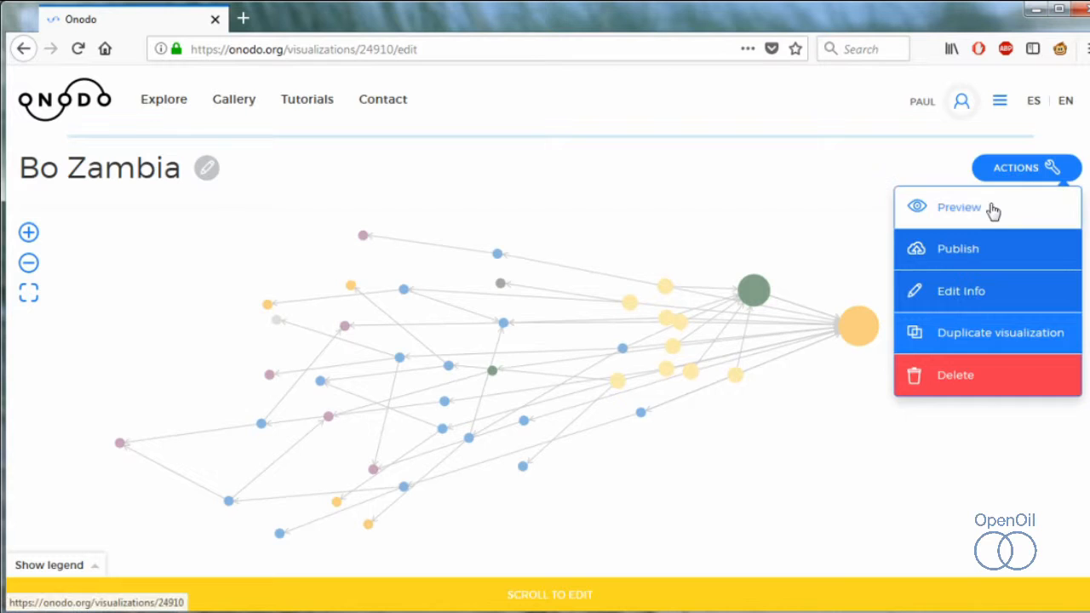
{"action": "left_click", "coordinate": [993, 209]}
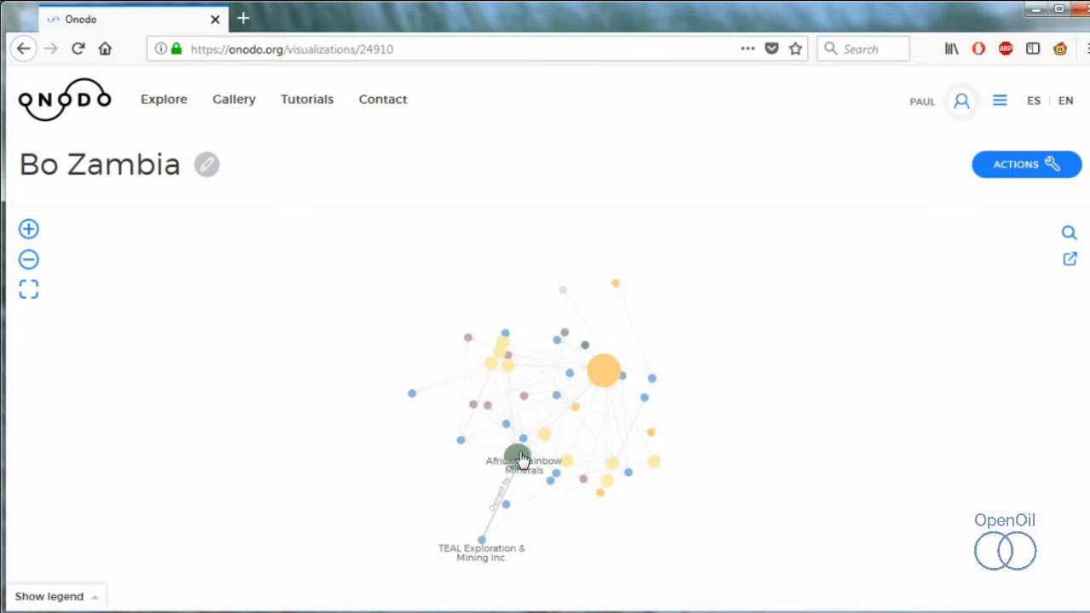
{"action": "left_click_drag", "start_coordinate": [521, 459], "coordinate": [459, 481]}
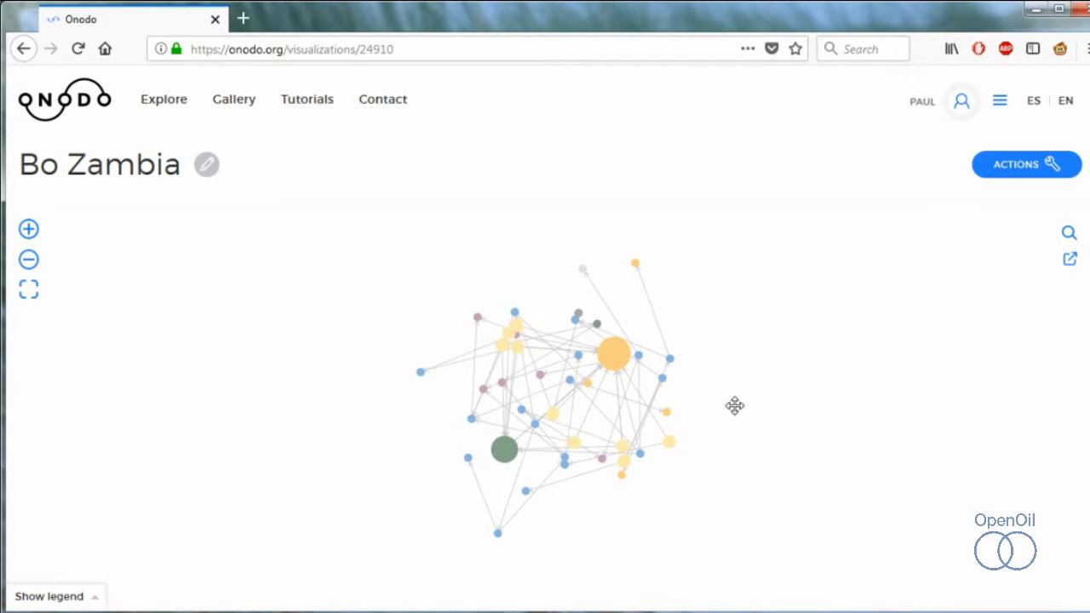
Step: Return to editing the visualization and move the Zambia and ZCCM-IH nodes to the right of the cluster, with ZCCM-IH below Zambia
{"action": "left_click", "coordinate": [996, 165]}
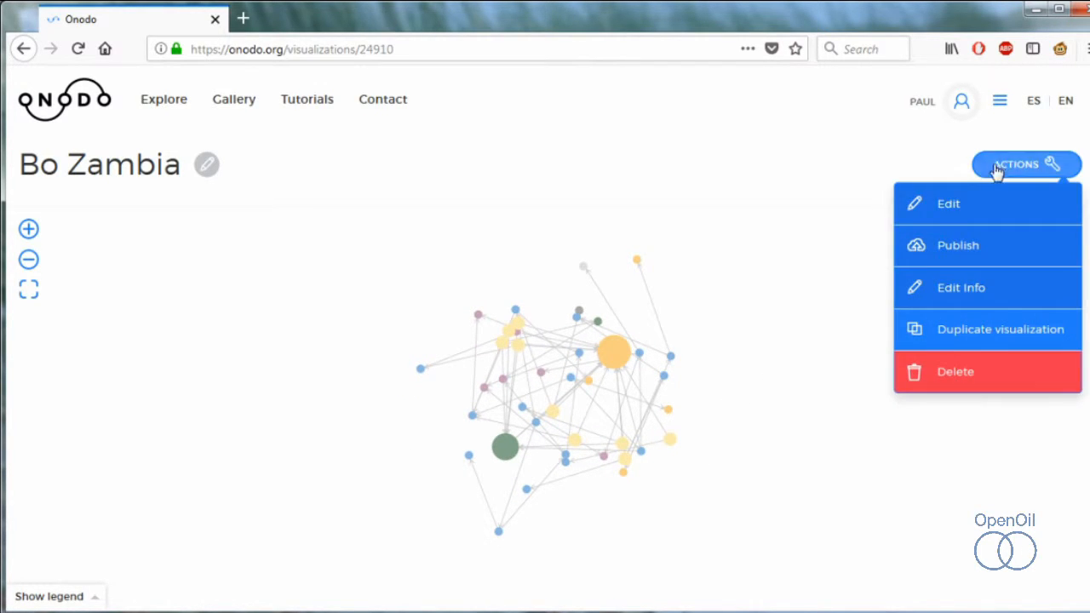
{"action": "left_click", "coordinate": [980, 212]}
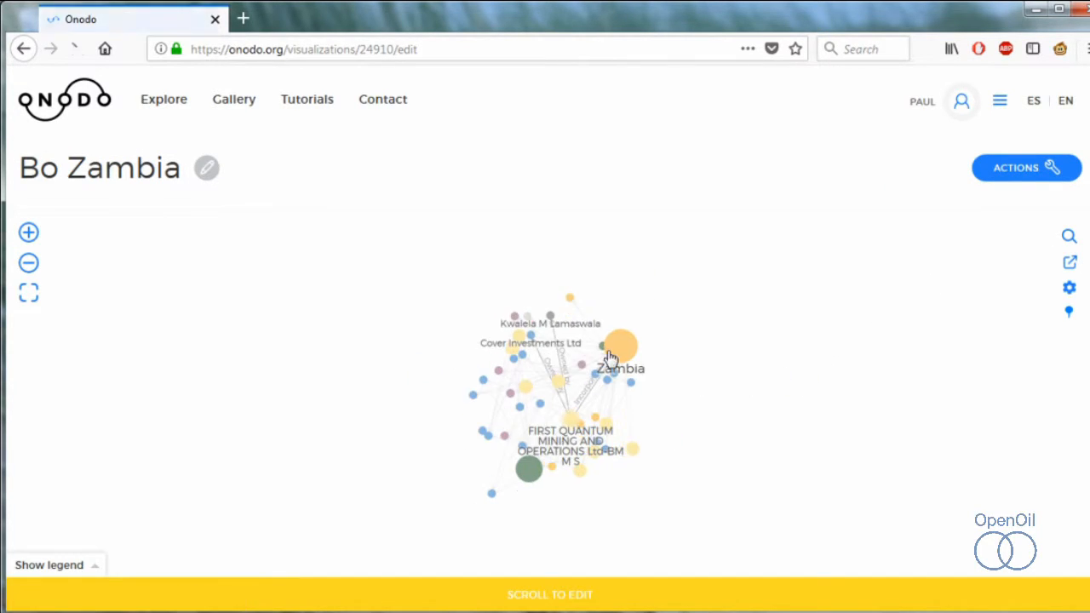
{"action": "left_click_drag", "start_coordinate": [615, 355], "coordinate": [831, 358]}
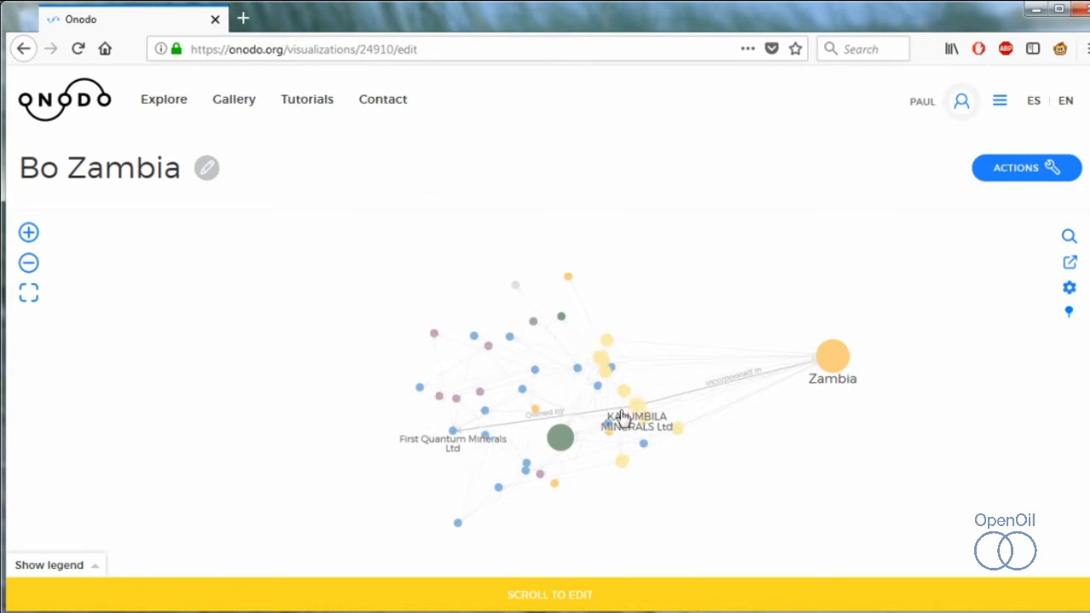
{"action": "left_click_drag", "start_coordinate": [583, 438], "coordinate": [873, 466]}
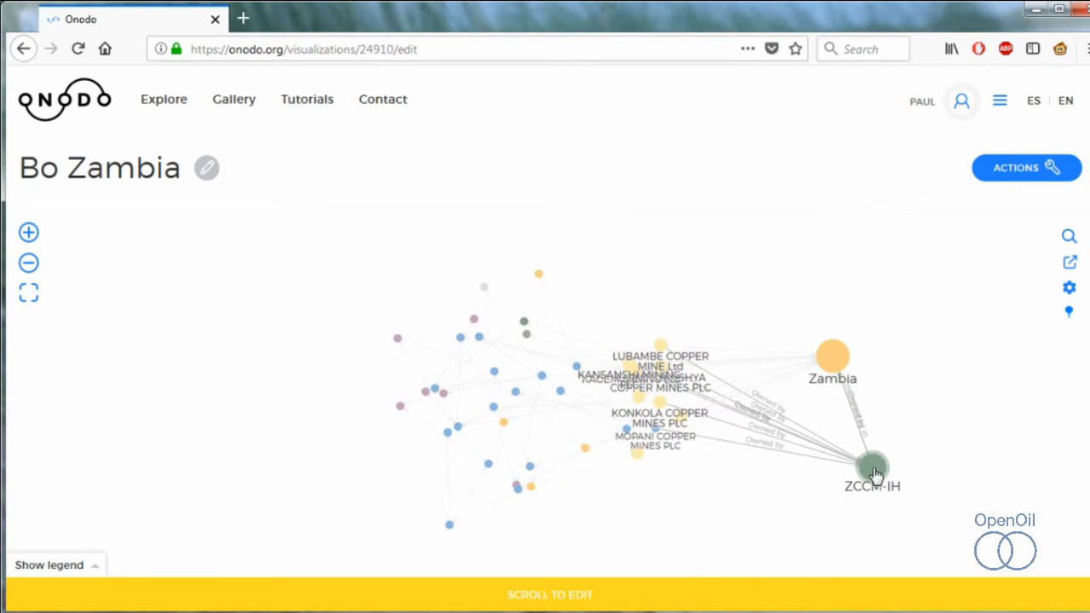
Step: Fix the node positions and spread the nodes into an open layout, with Zambia at the right end and ZCCM-IH to its left
{"action": "left_click", "coordinate": [1068, 314]}
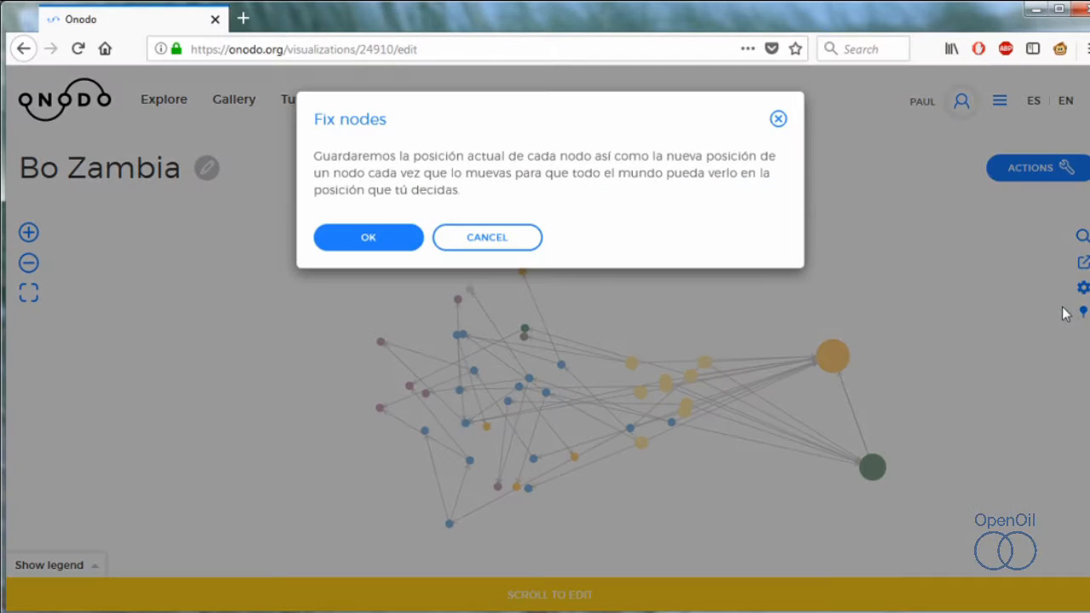
{"action": "left_click", "coordinate": [385, 243]}
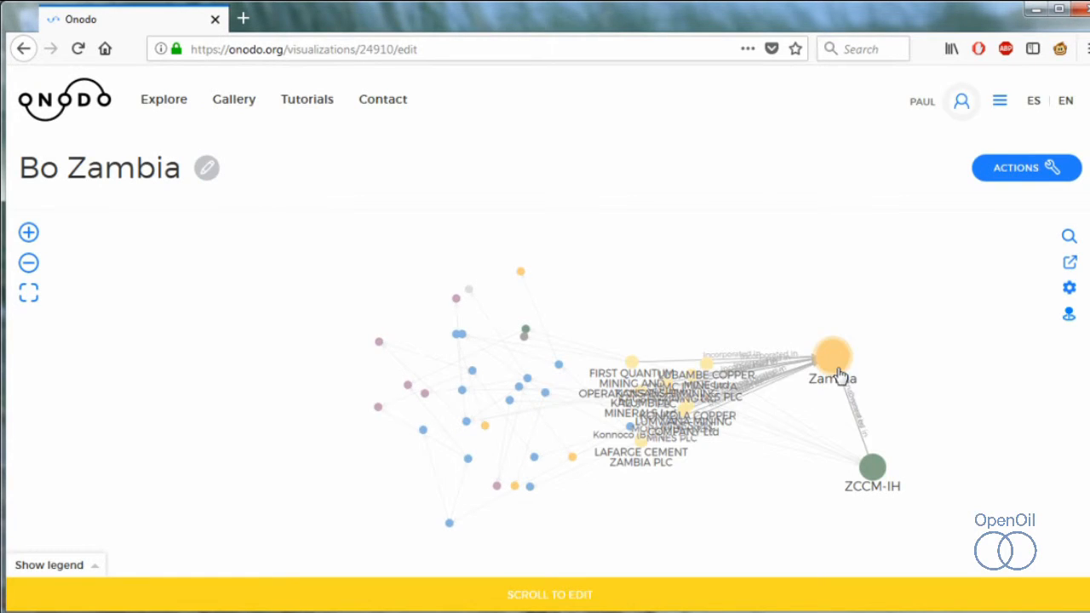
{"action": "left_click_drag", "start_coordinate": [796, 372], "coordinate": [226, 374]}
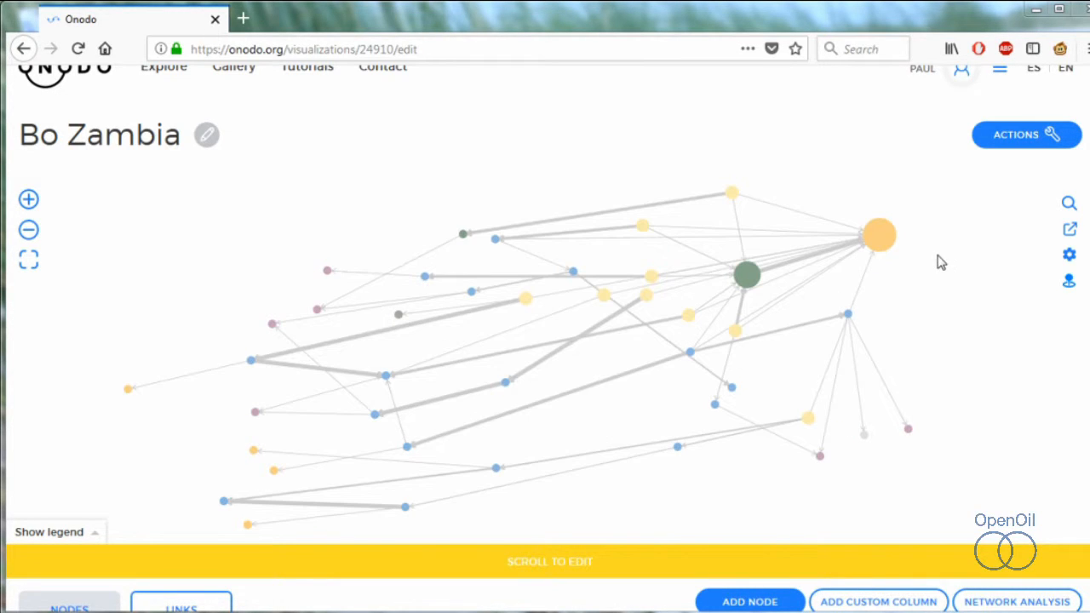
Step: Publish the Bo Zambia visualization and look over its public page
{"action": "left_click", "coordinate": [1058, 136]}
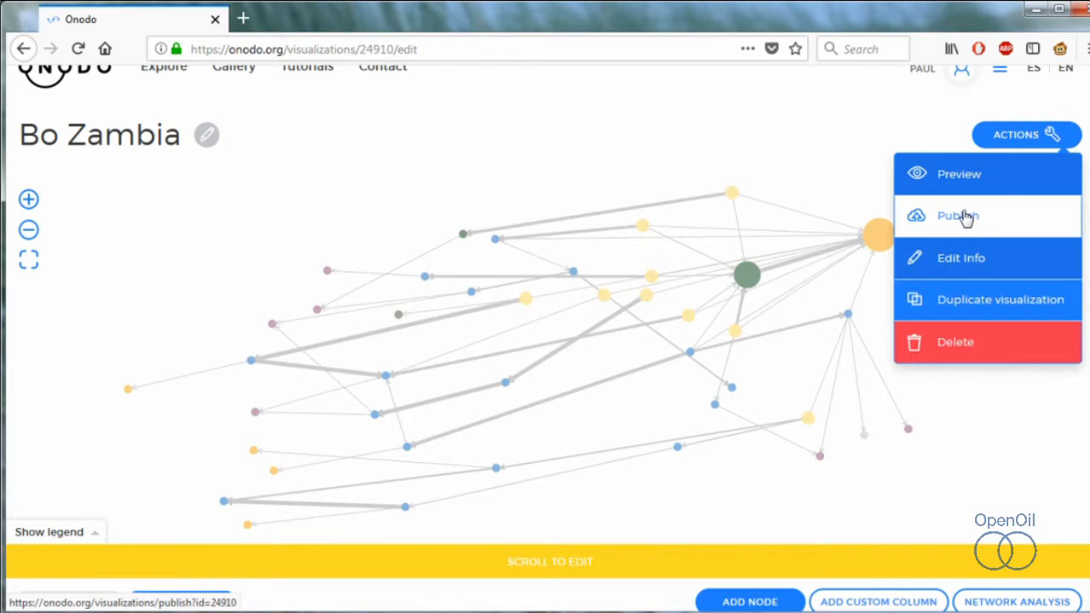
{"action": "left_click", "coordinate": [937, 260]}
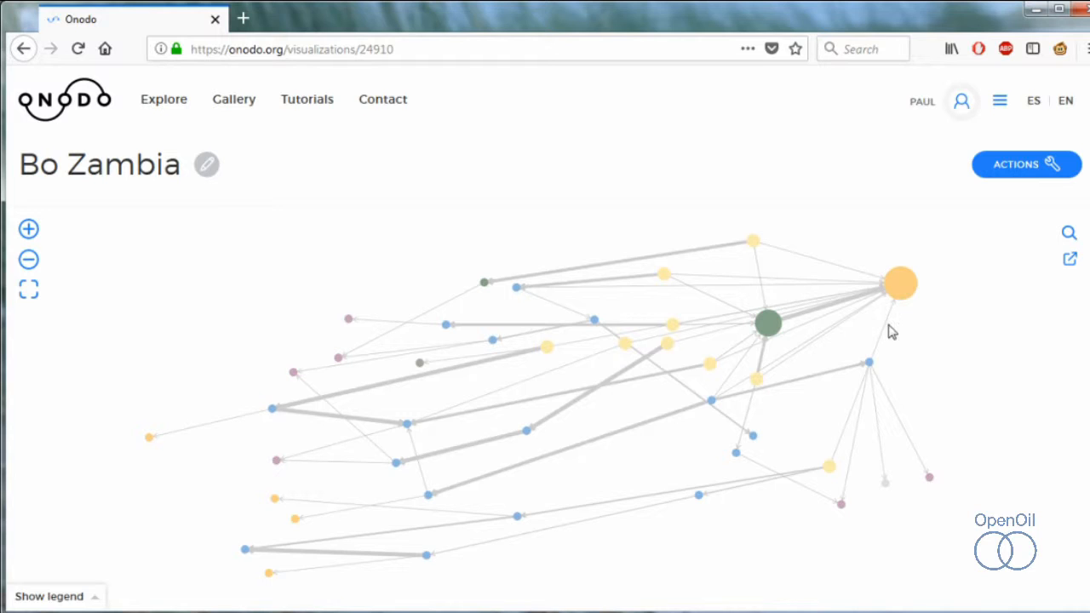
{"action": "scroll", "coordinate": [957, 329], "scroll_direction": "down", "scroll_amount": 2}
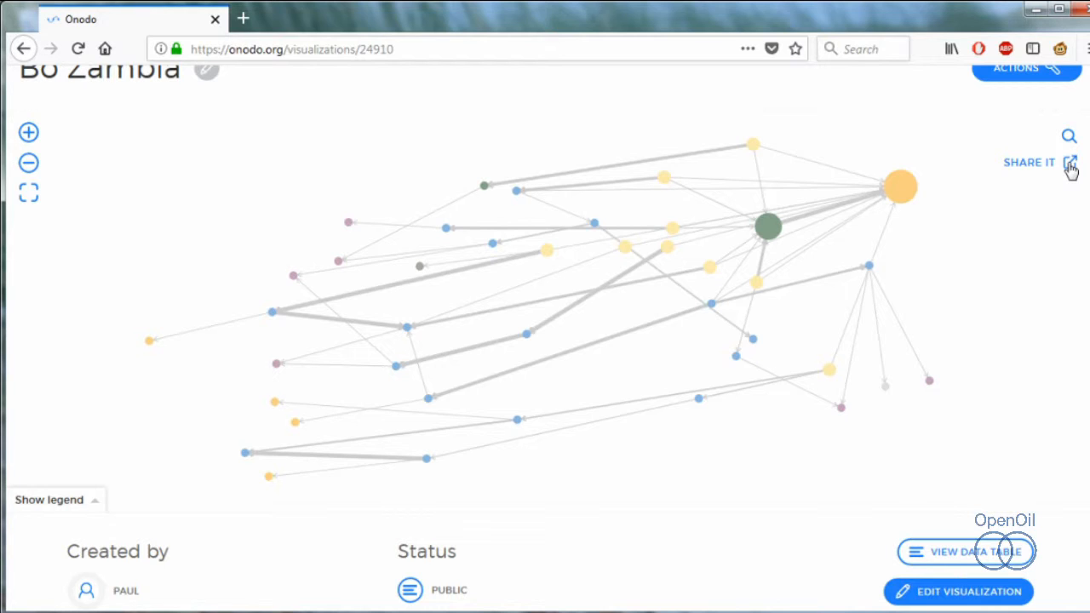
{"action": "scroll", "coordinate": [1029, 321], "scroll_direction": "down", "scroll_amount": 2}
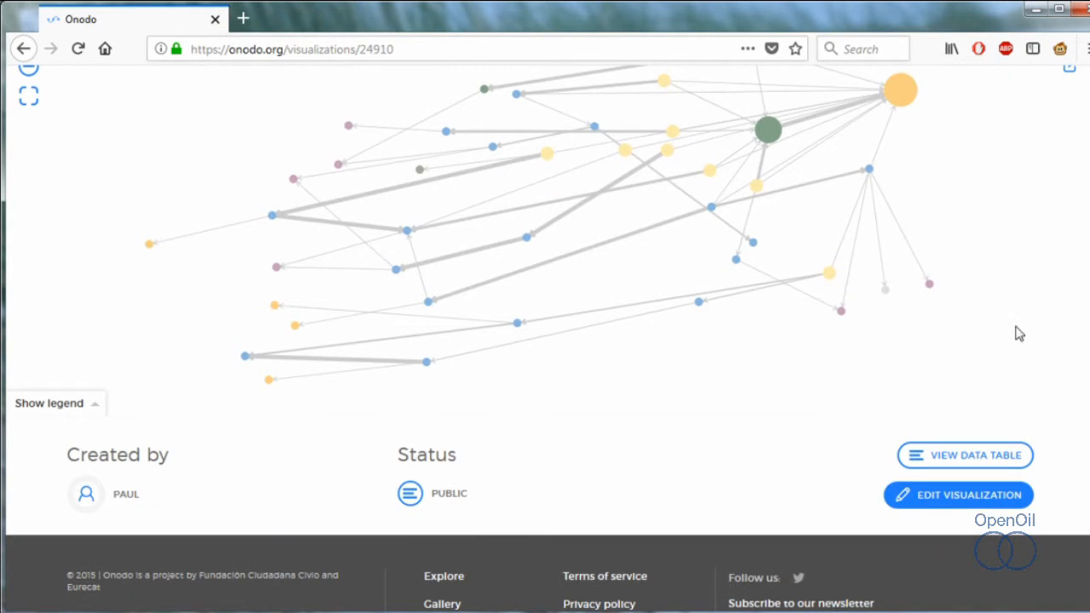
{"action": "scroll", "coordinate": [964, 422], "scroll_direction": "up", "scroll_amount": 4}
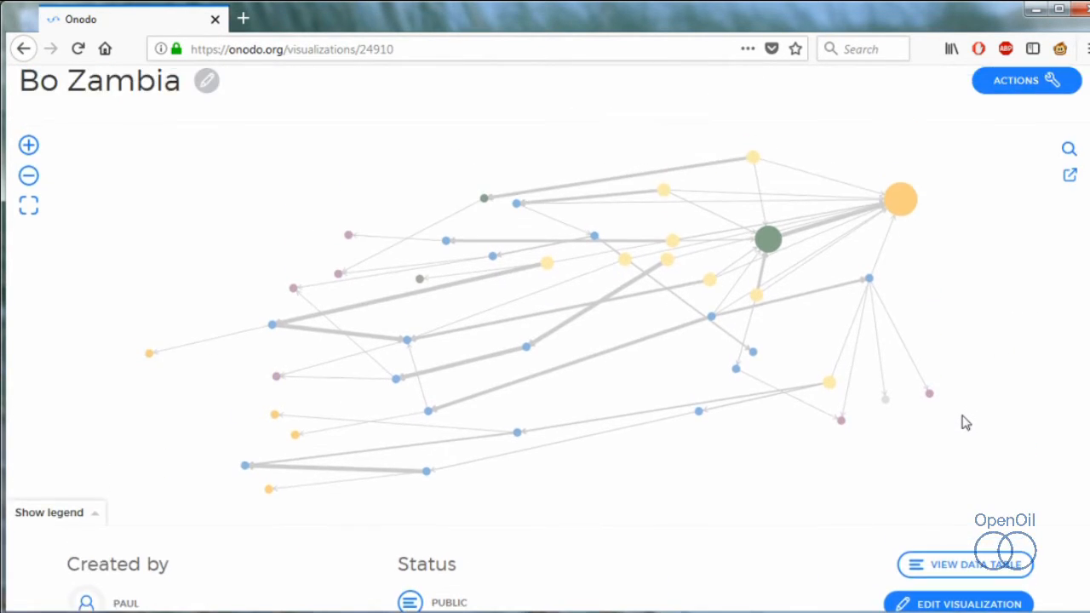
Step: Open the sharing options of the published visualization and review the social links, embed code, height setting and permalink
{"action": "left_click", "coordinate": [1069, 260]}
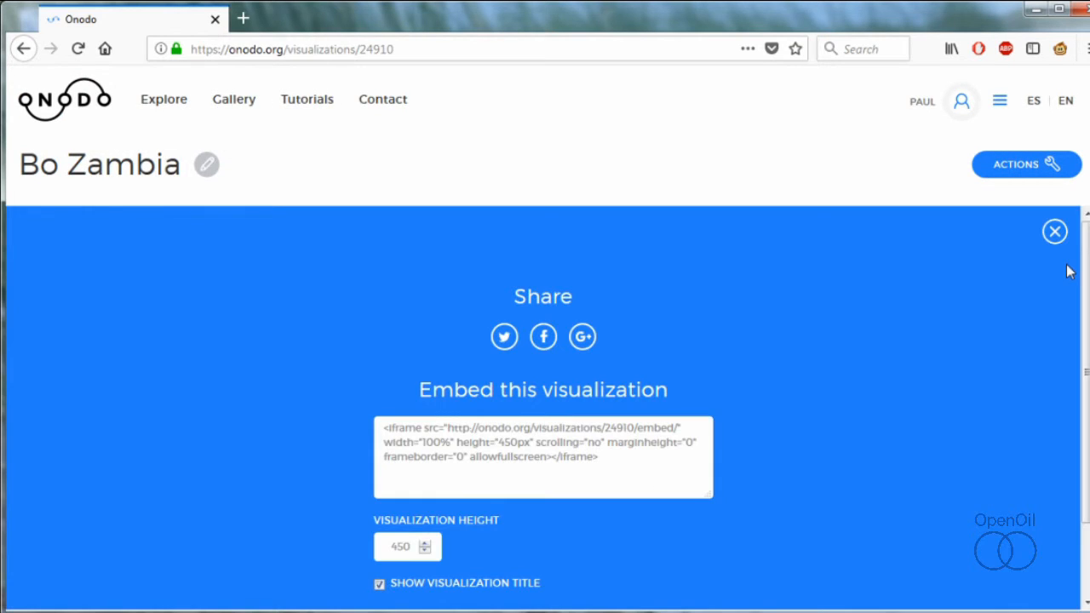
{"action": "scroll", "coordinate": [1001, 300], "scroll_direction": "down", "scroll_amount": 3}
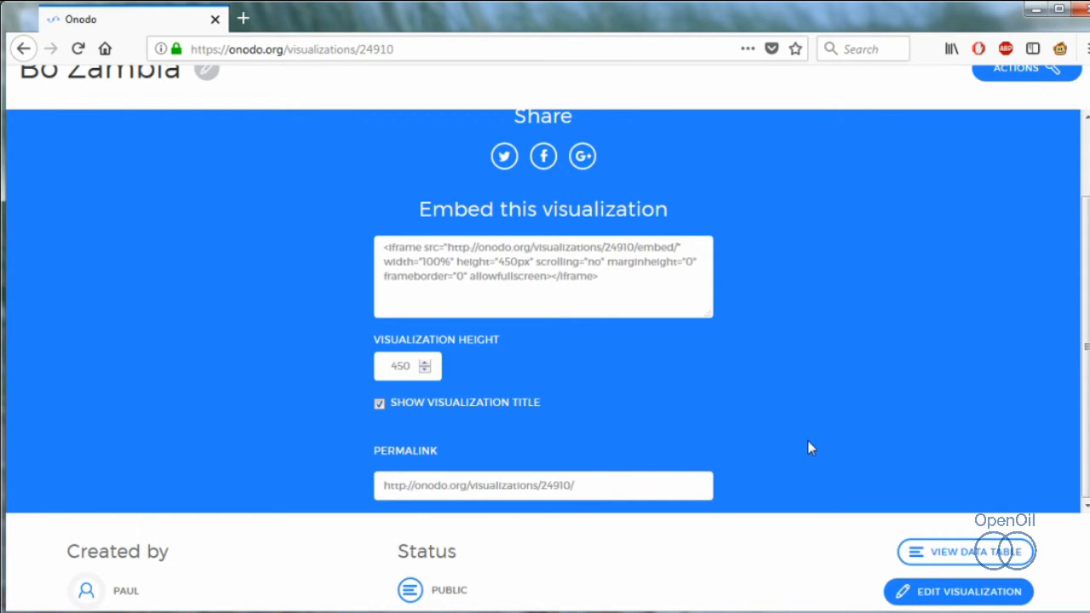
{"action": "scroll", "coordinate": [810, 448], "scroll_direction": "up", "scroll_amount": 2}
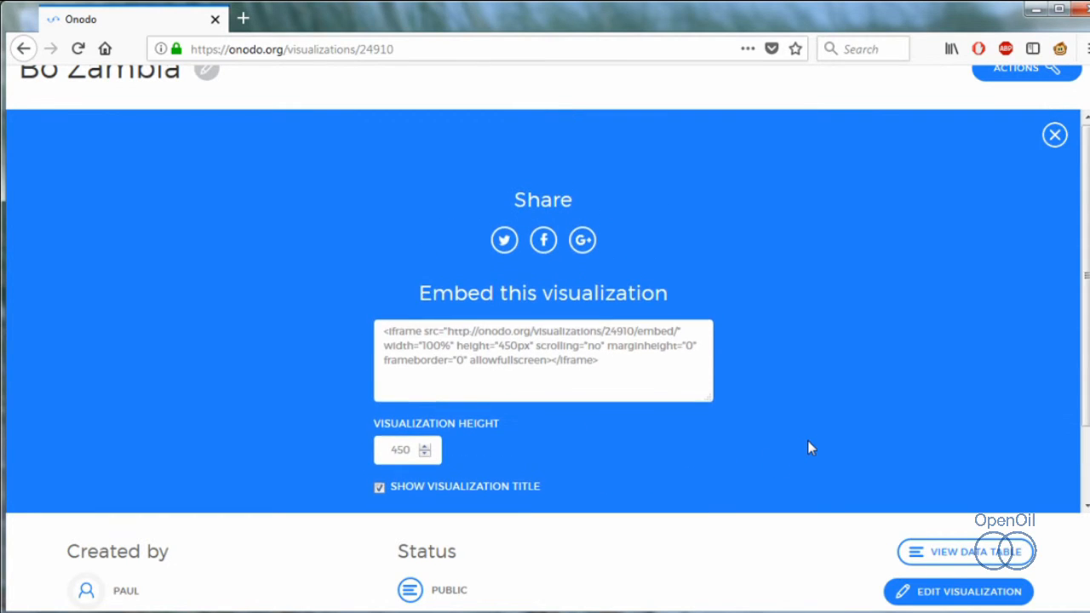